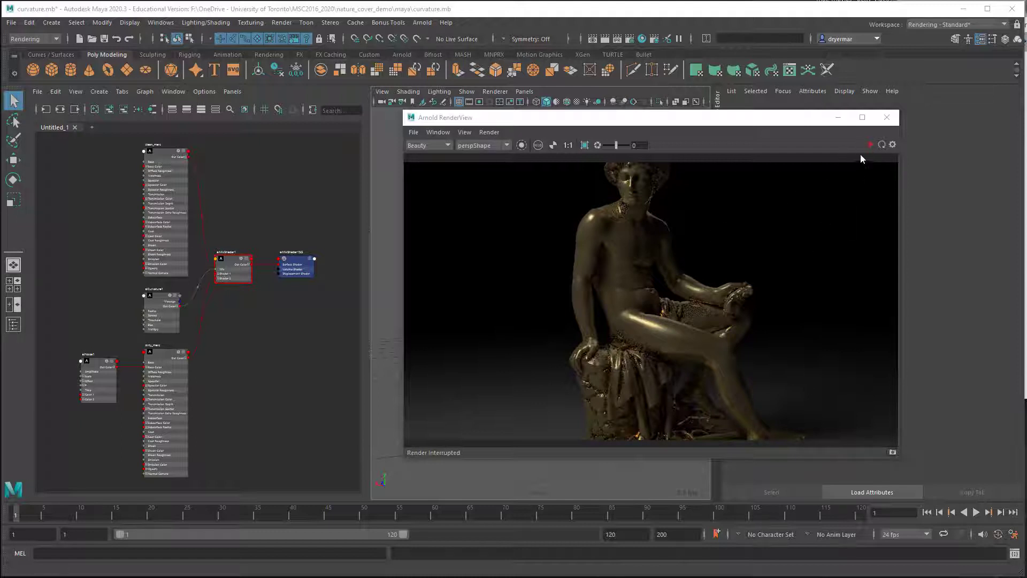
Step: Start the interactive Arnold render and frame a close-up of the draped rock base of the statue
left_click(881, 144)
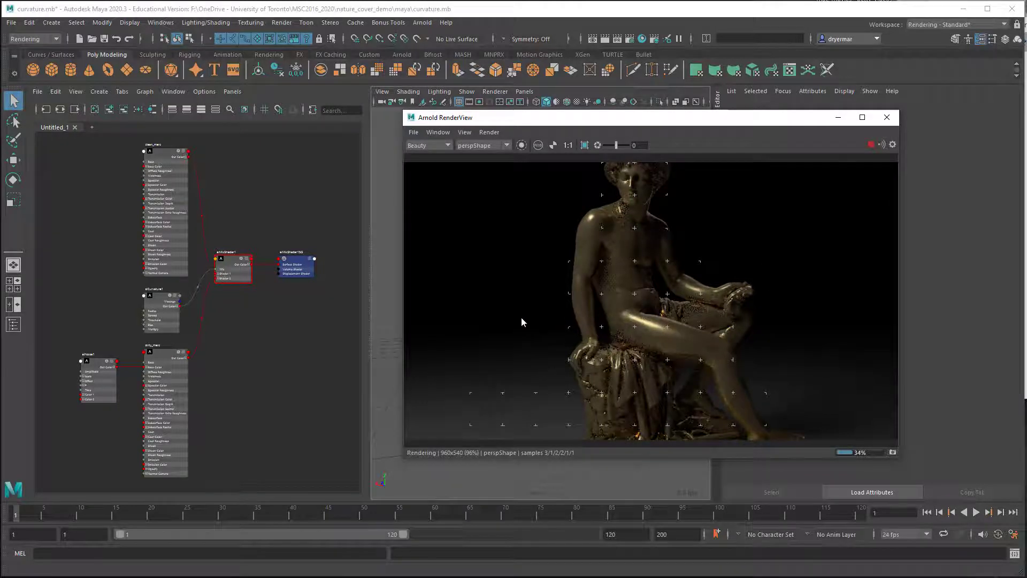
right_click_drag(522, 317, 755, 333, "alt")
left_click_drag(702, 310, 702, 299, "alt")
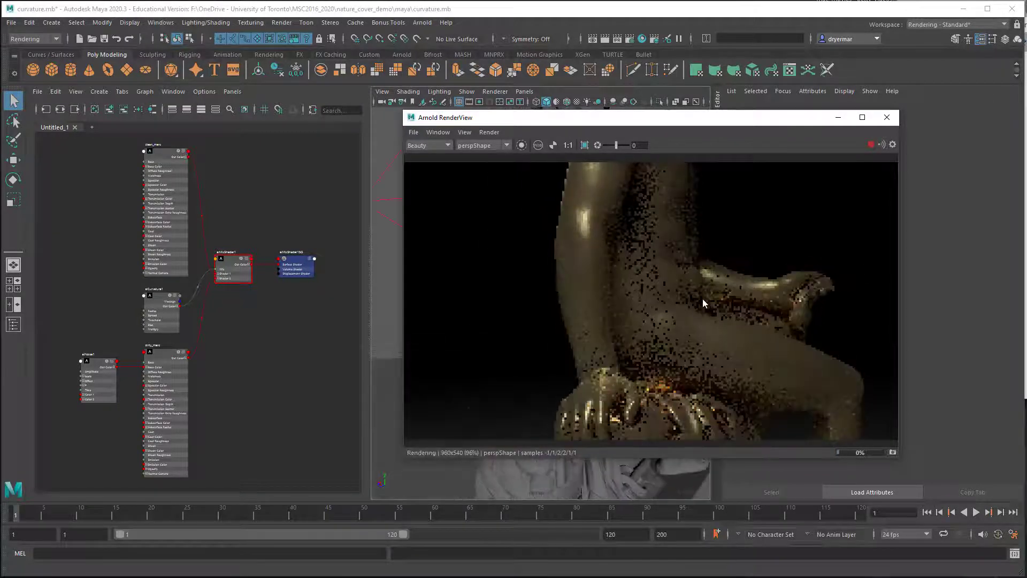
middle_click_drag(702, 299, 690, 194, "alt")
right_click_drag(592, 295, 663, 305, "alt")
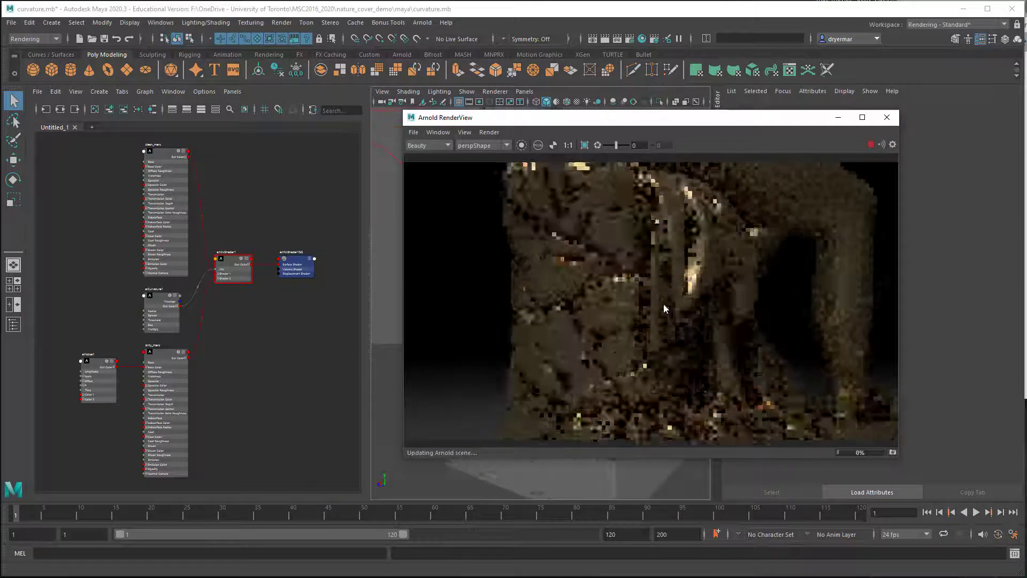
left_click_drag(664, 305, 634, 315, "alt")
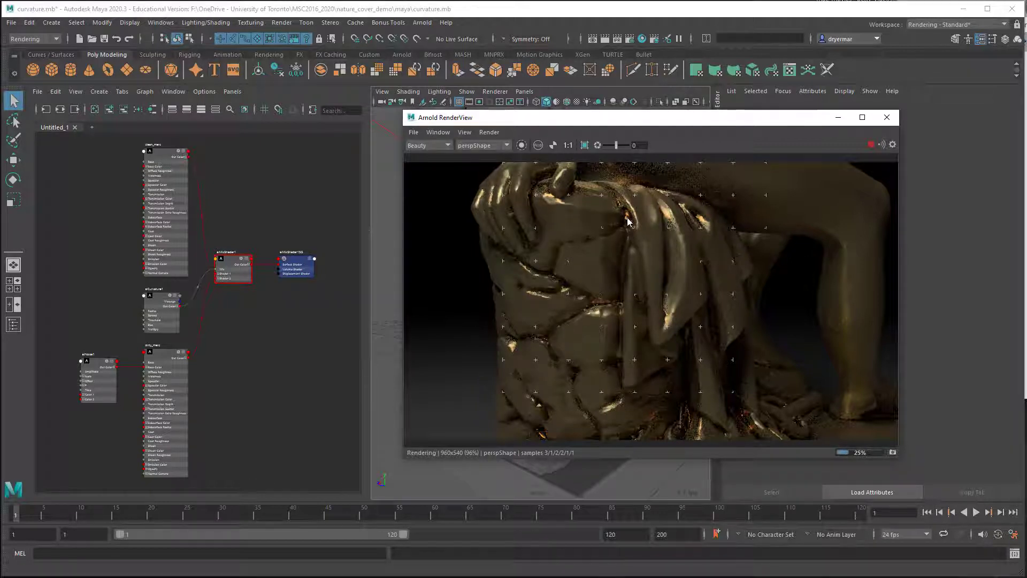
Step: Rename the clean_merc shader node to outer_merc
middle_click_drag(249, 295, 296, 409, "alt")
right_click_drag(299, 401, 300, 298, "alt")
middle_click_drag(300, 298, 232, 385, "alt")
left_click_drag(232, 385, 232, 385, "alt")
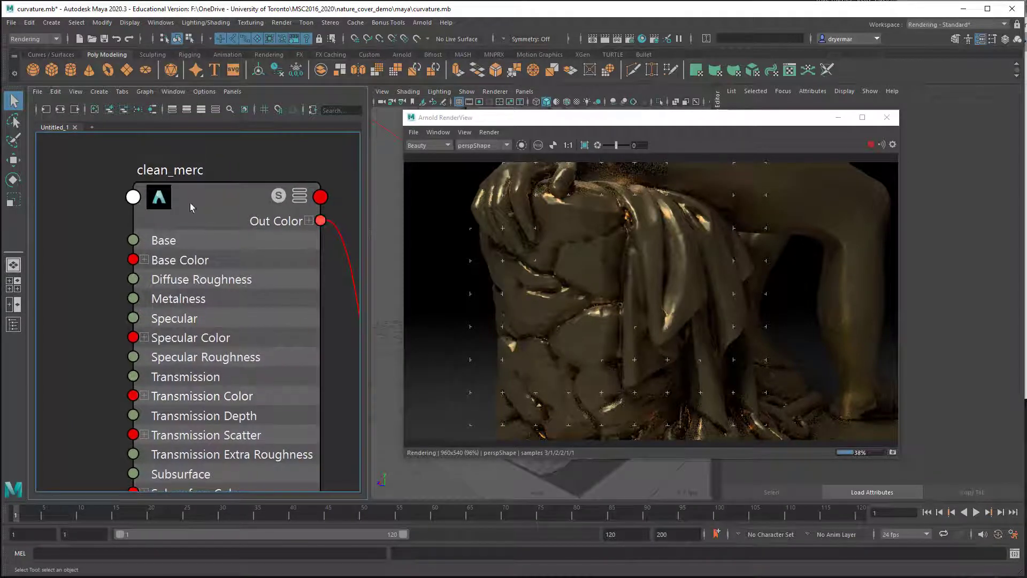
double_click(164, 172)
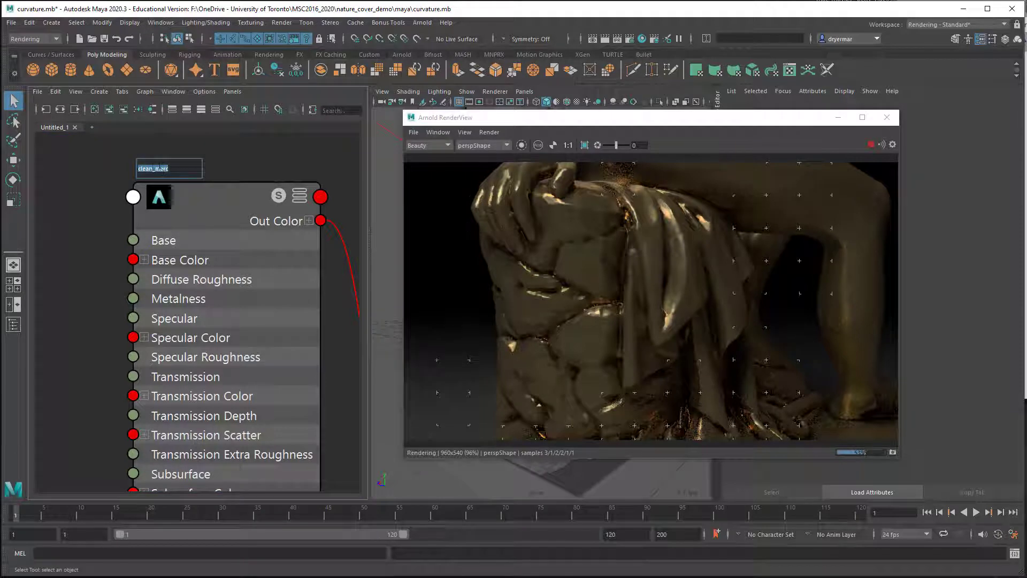
left_click(152, 168)
type("outer")
key("Return")
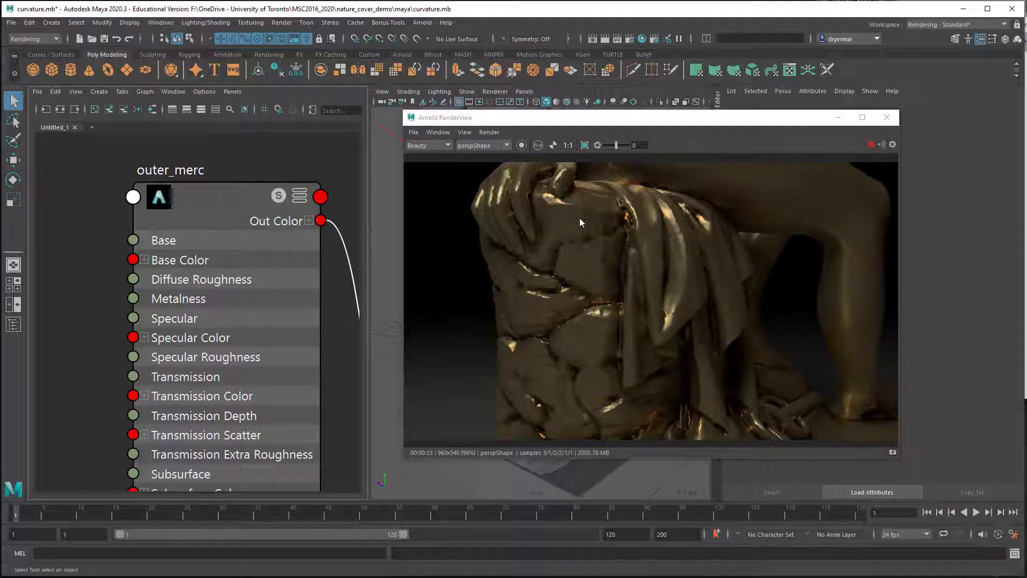
Step: Rename the dirty_merc shader node to untouched_merc
middle_click_drag(246, 316, 200, 46, "alt")
middle_click_drag(233, 473, 271, 24, "alt")
middle_click_drag(194, 302, 172, 173, "alt")
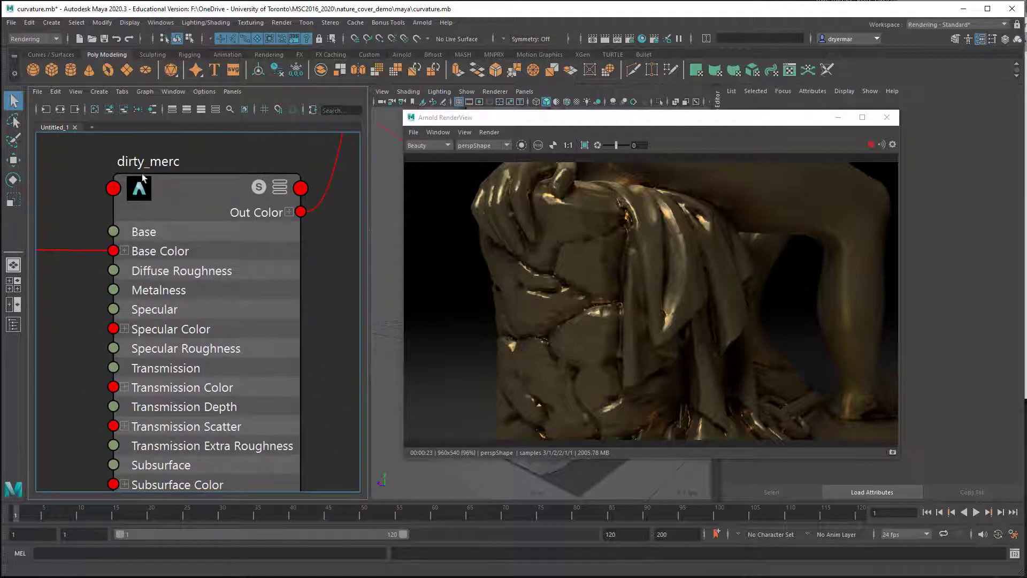
double_click(135, 162)
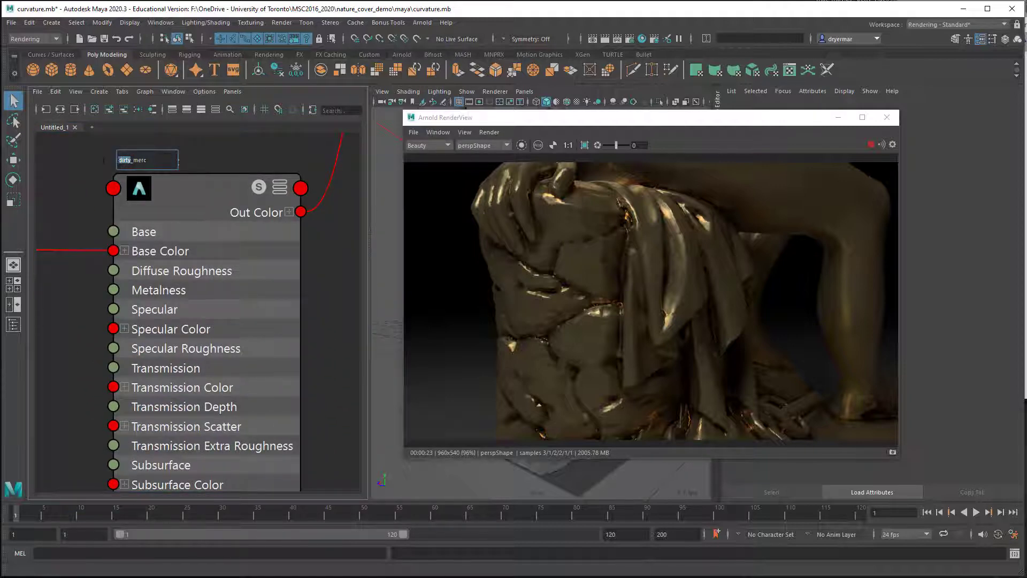
type("untouche")
type("d")
key("Return")
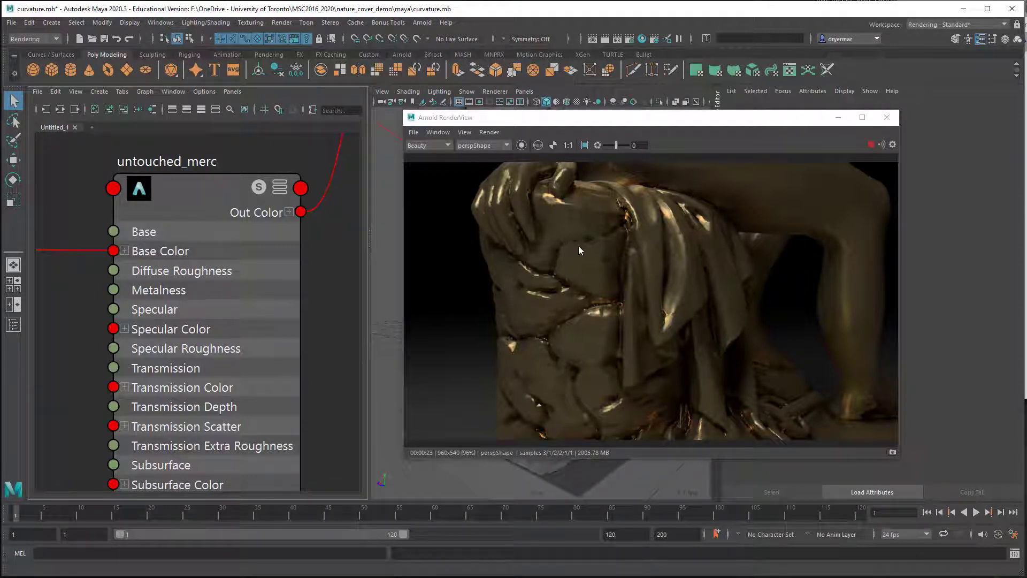
Step: Examine how aiCurvature1 and the outer_merc and untouched_merc shaders connect to the aiMixShader1 inputs
scroll(233, 258, "down", 5)
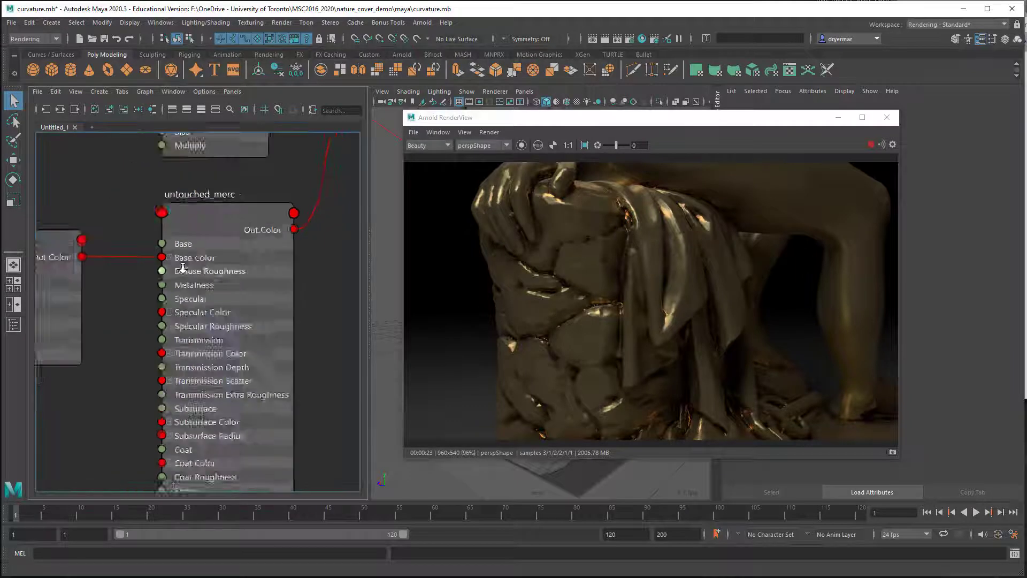
scroll(164, 428, "up", 5)
middle_click_drag(164, 428, 171, 440, "alt")
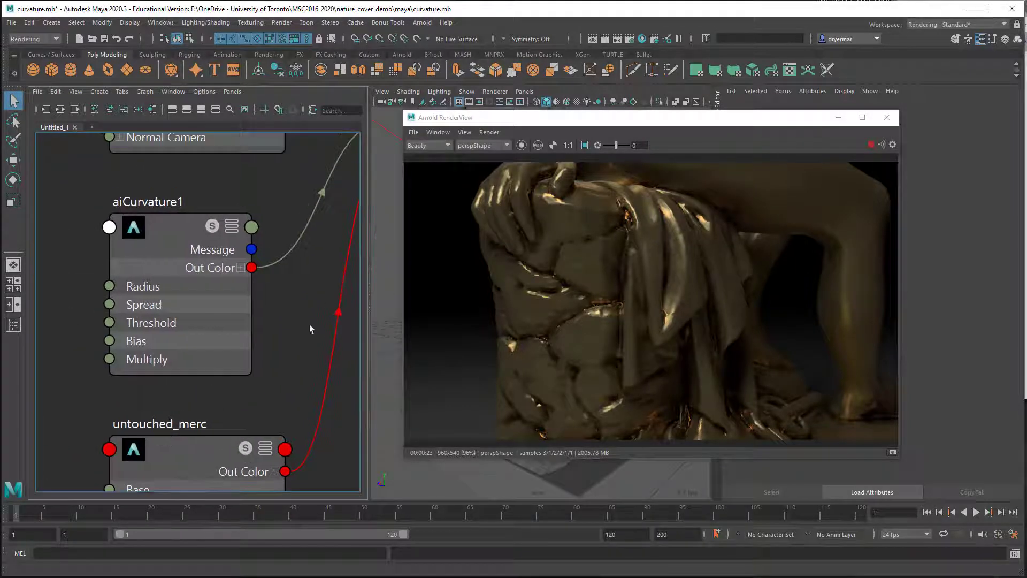
mouse_move(162, 233)
left_mouse_down()
mouse_move(151, 235)
mouse_move(161, 233)
left_mouse_up()
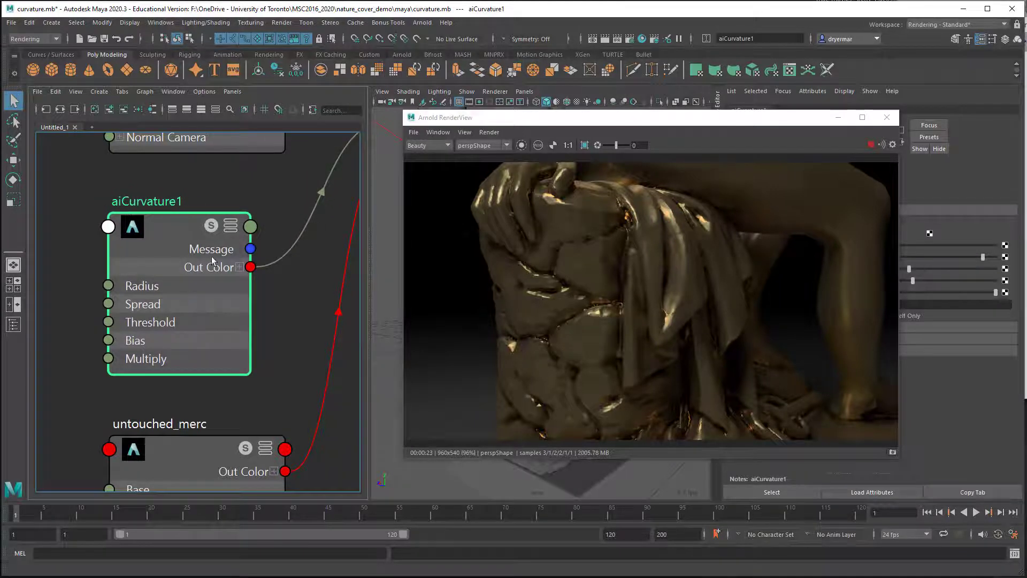
scroll(275, 307, "down", 5)
middle_click_drag(253, 270, 141, 317, "alt")
left_click_drag(225, 284, 220, 267)
scroll(246, 319, "down", 2)
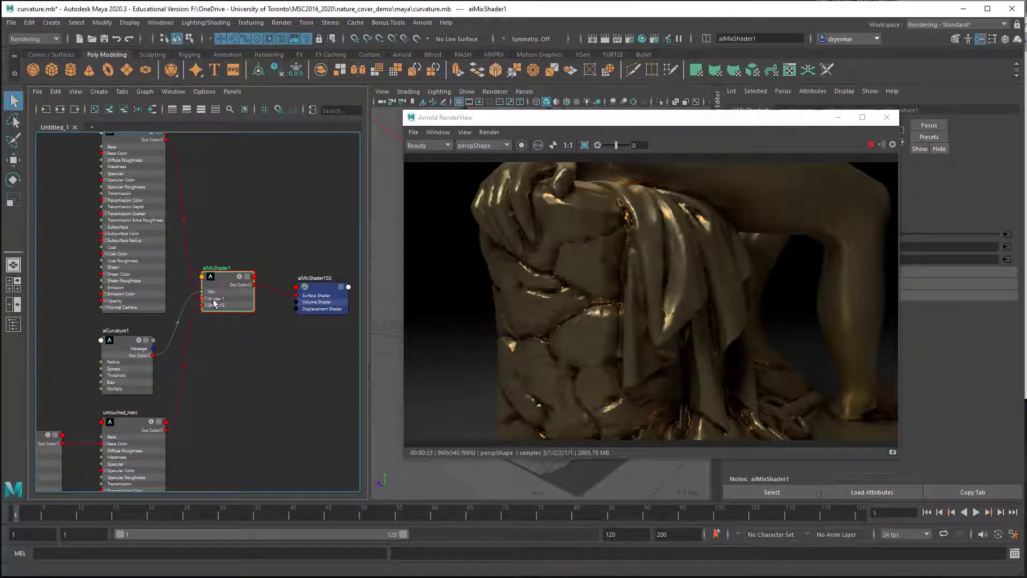
scroll(214, 304, "up", 5)
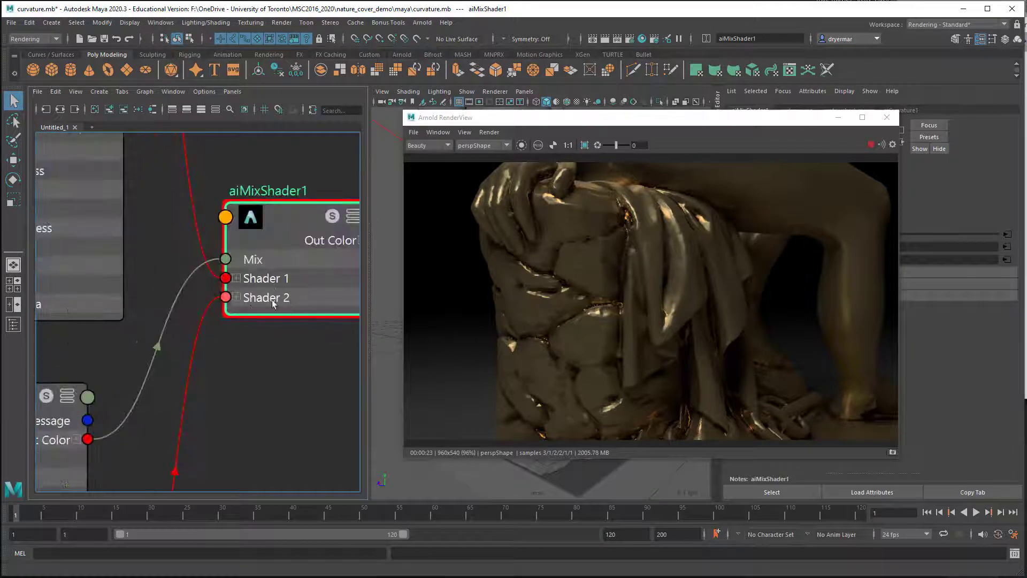
middle_click_drag(233, 380, 302, 326, "alt")
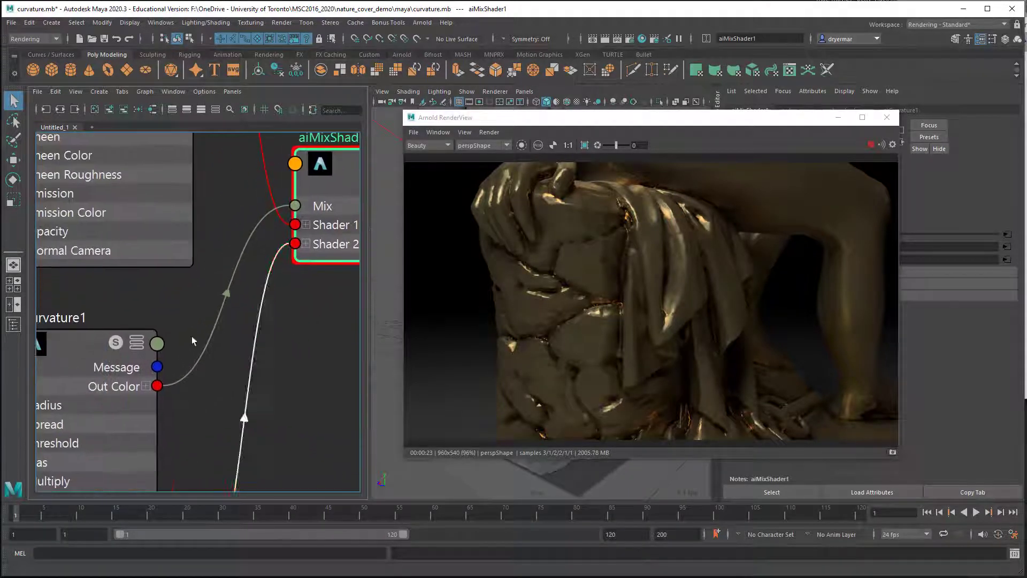
left_click_drag(72, 343, 92, 319)
middle_click_drag(231, 261, 138, 304, "alt")
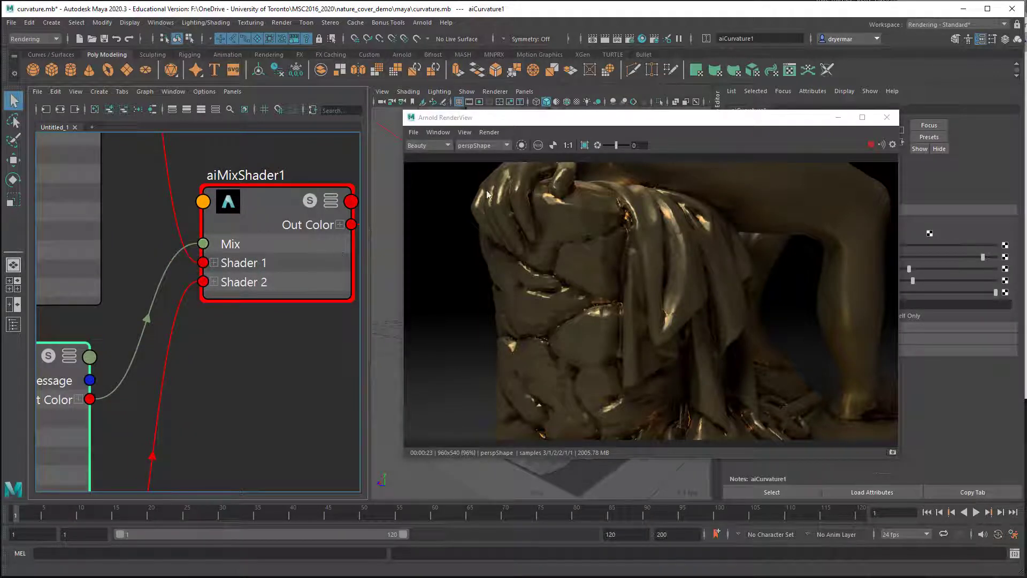
Step: Move the render window off the attribute settings and show the attributes of aiMixShader1
left_click_drag(663, 117, 458, 117)
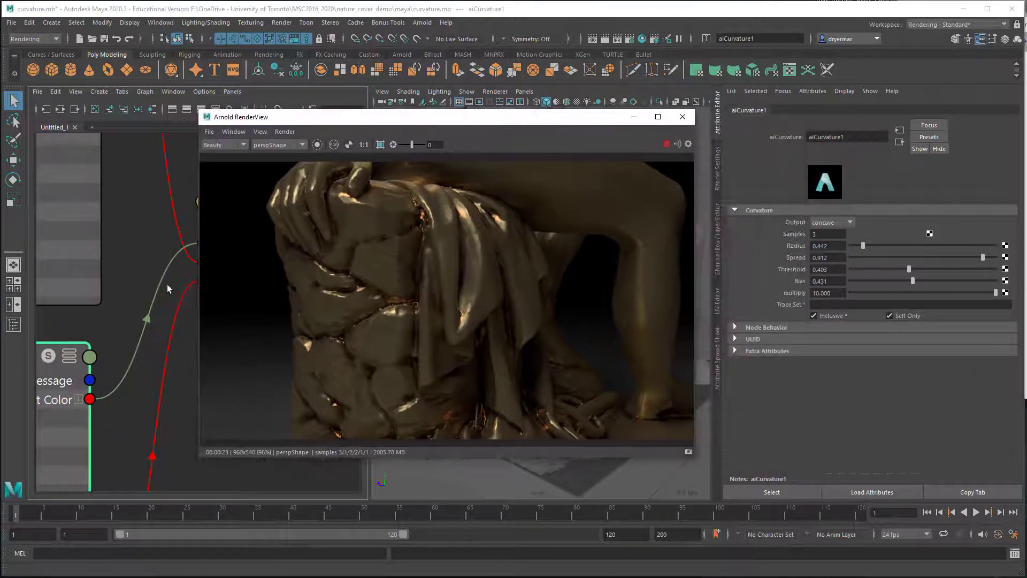
left_click_drag(364, 116, 383, 125)
left_click(303, 172)
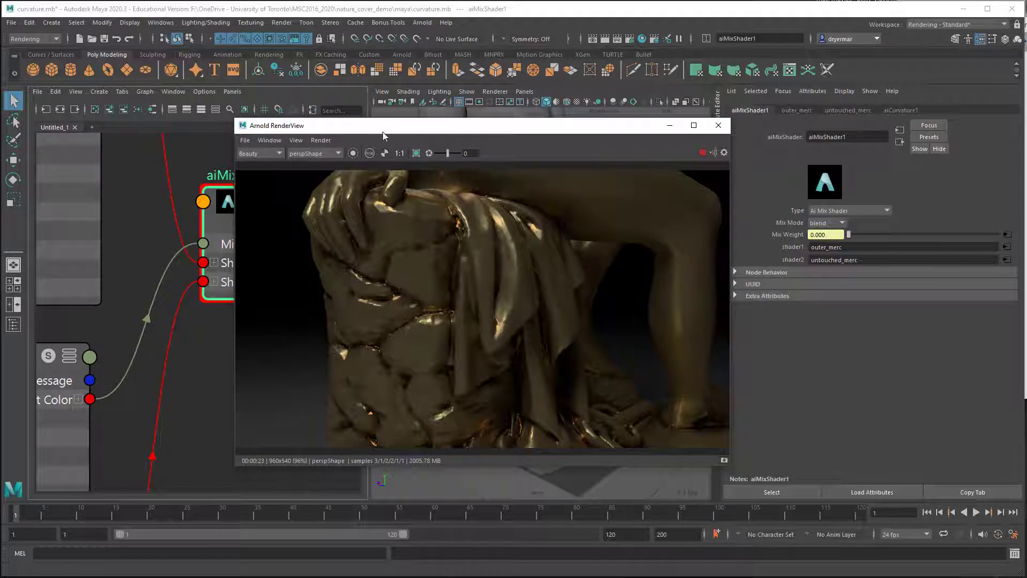
left_click_drag(397, 130, 465, 137)
Step: Isolate the aiCurvature1 node in the render view and move the render window clear of its attributes
right_click_drag(105, 328, 37, 326, "alt")
middle_click_drag(60, 309, 147, 288, "alt")
left_click(111, 331)
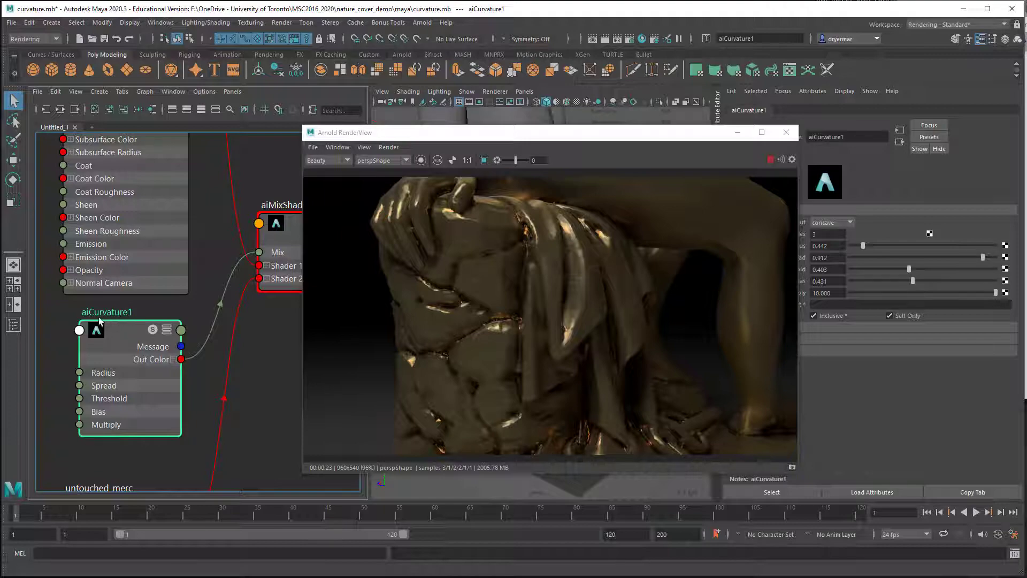
left_click(421, 160)
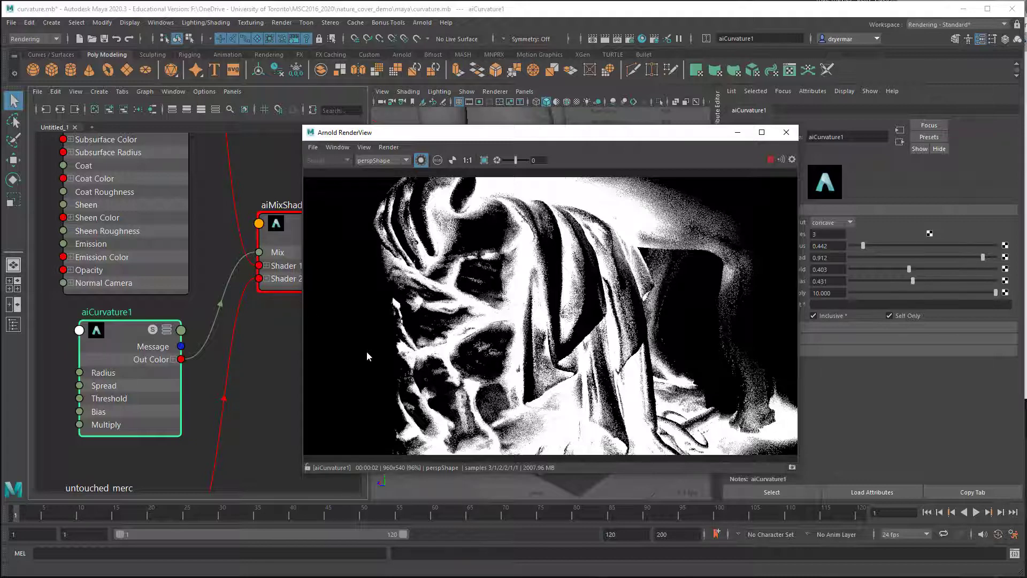
left_click(120, 347)
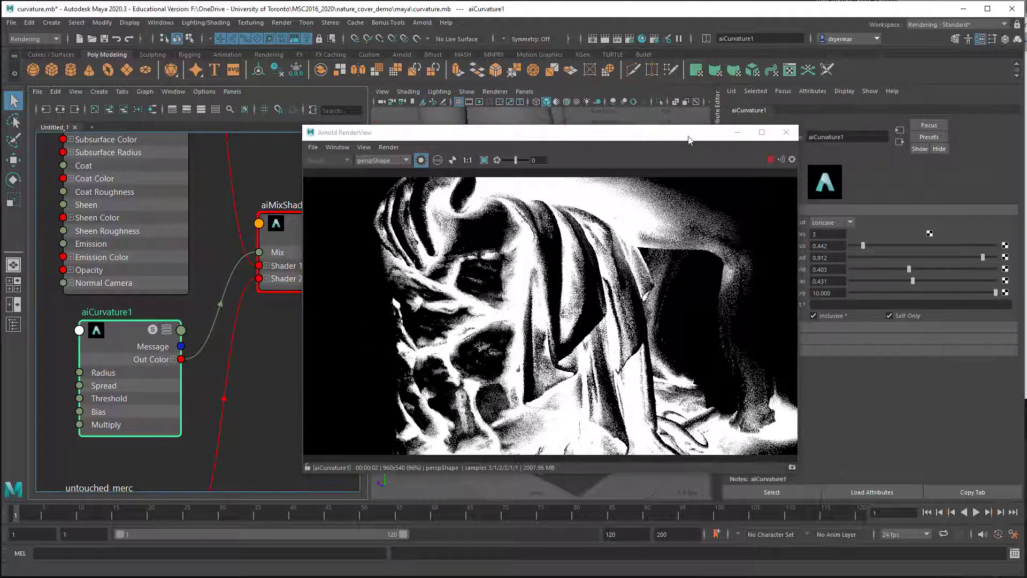
left_click_drag(689, 140, 543, 145)
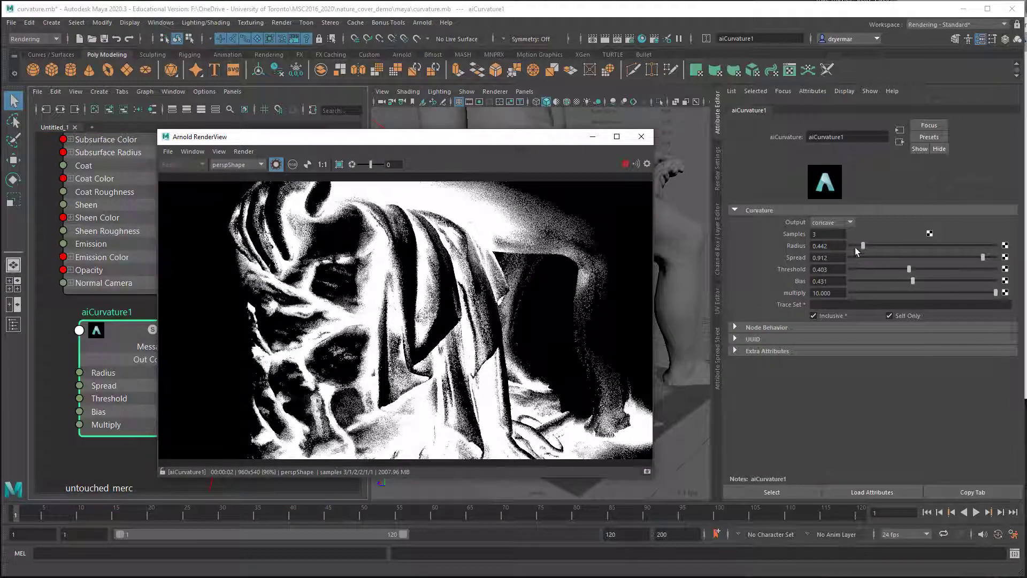
Step: Try a curvature radius of 3.457, then settle on radius 0.539 and set the spread to 0.725
left_click_drag(863, 246, 949, 247)
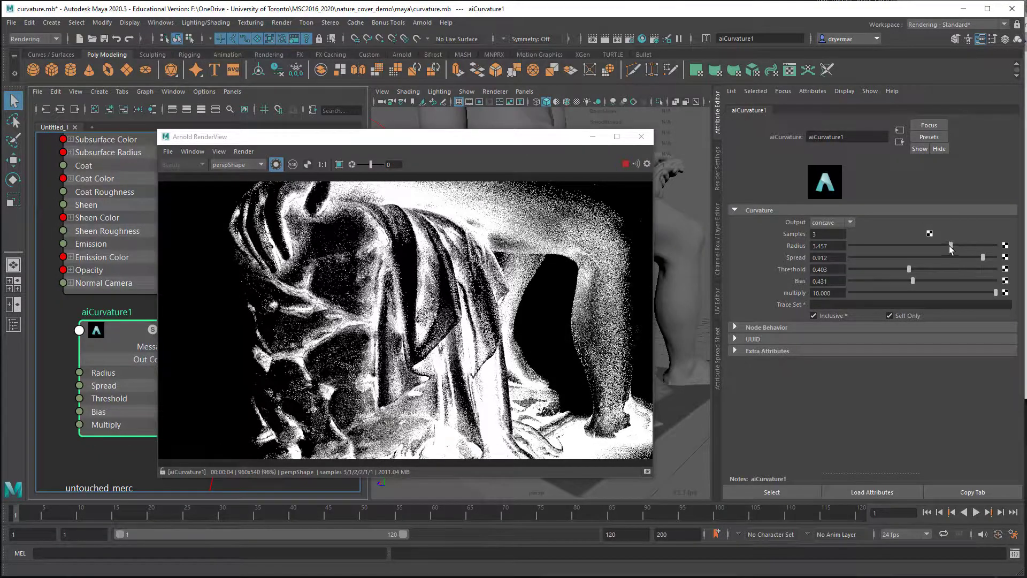
left_click_drag(949, 245, 866, 246)
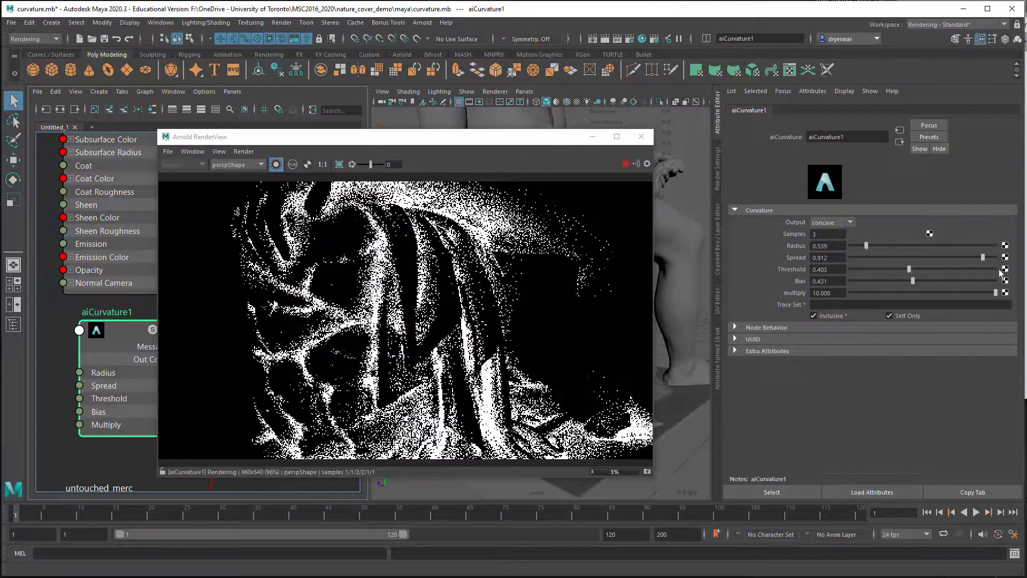
left_click_drag(982, 257, 956, 257)
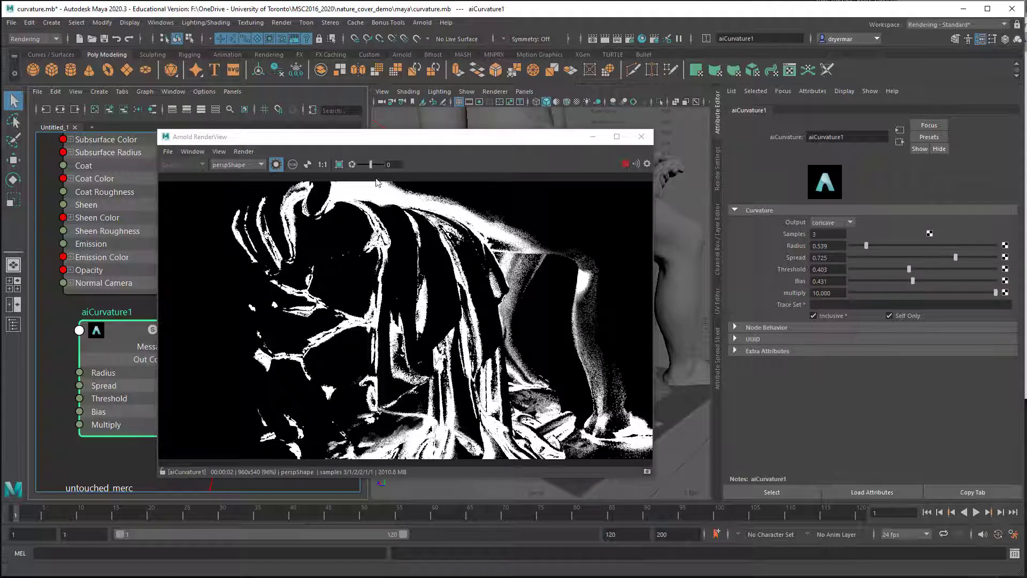
Step: Return the render view to the full beauty render and set the curvature spread to 0.907
left_click(276, 164)
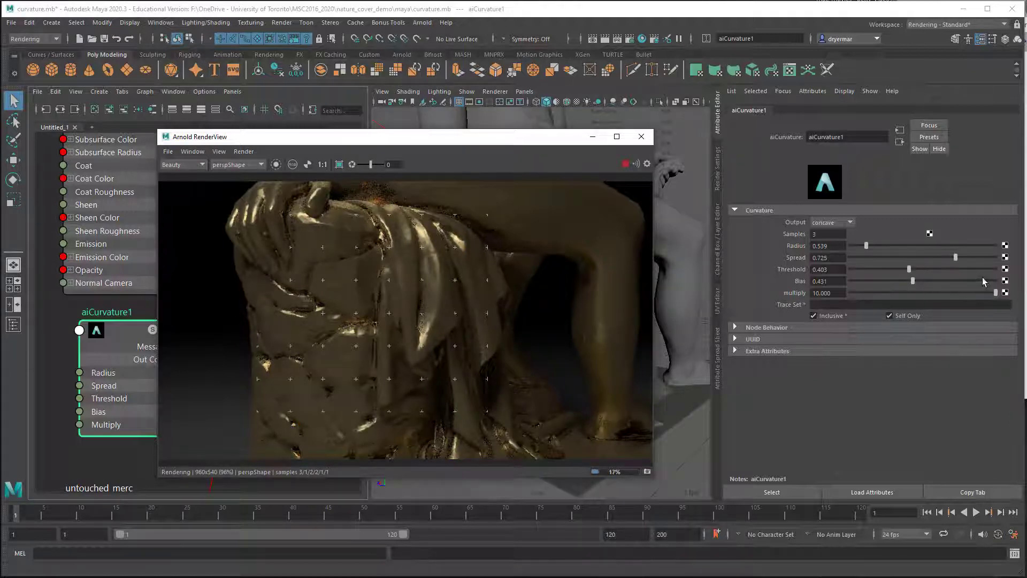
left_click_drag(955, 258, 982, 260)
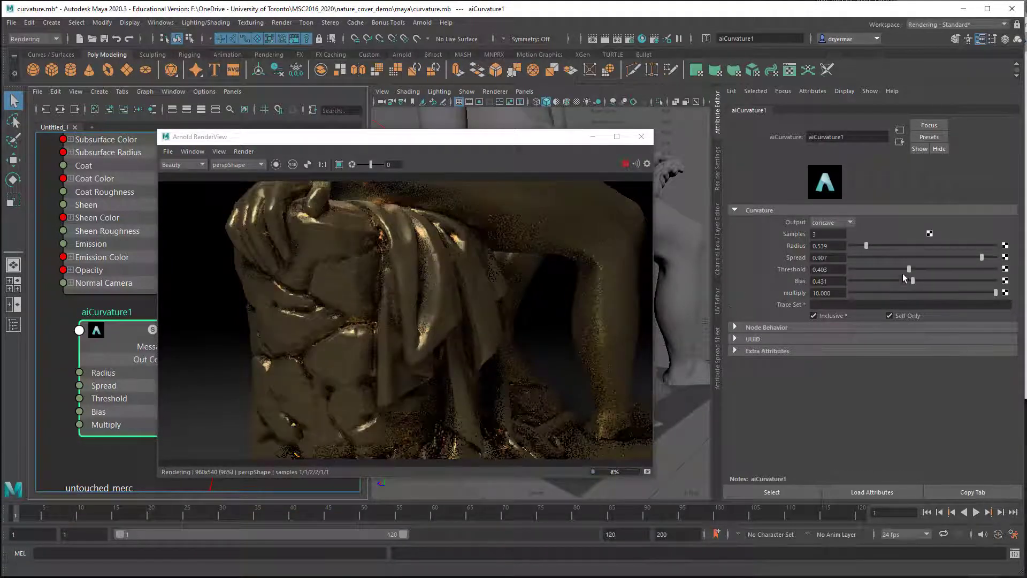
Step: Set the aiCurvature1 bias to 0.201 and its threshold to 0.141
left_click_drag(913, 281, 866, 285)
left_click(878, 284)
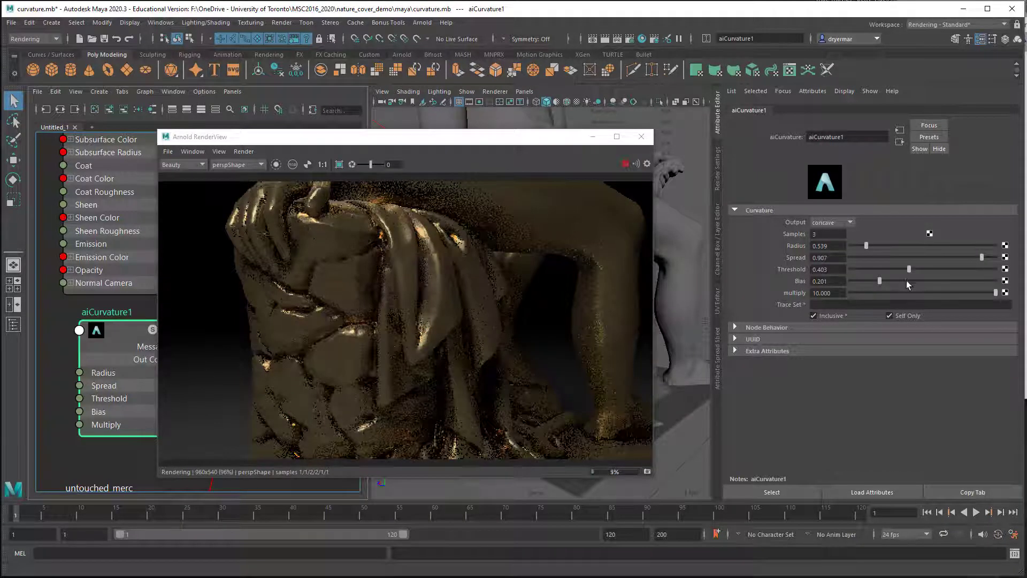
left_click_drag(908, 270, 871, 270)
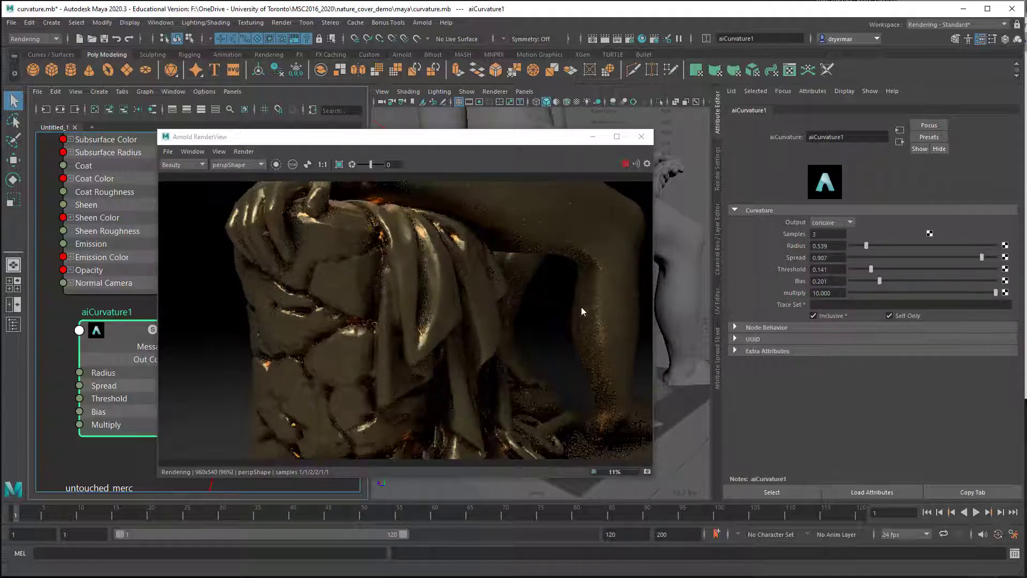
Step: Set the curvature threshold to 0.089 and the spread to 0.955 using views of the statue's torso
left_click_drag(562, 315, 515, 351, "alt")
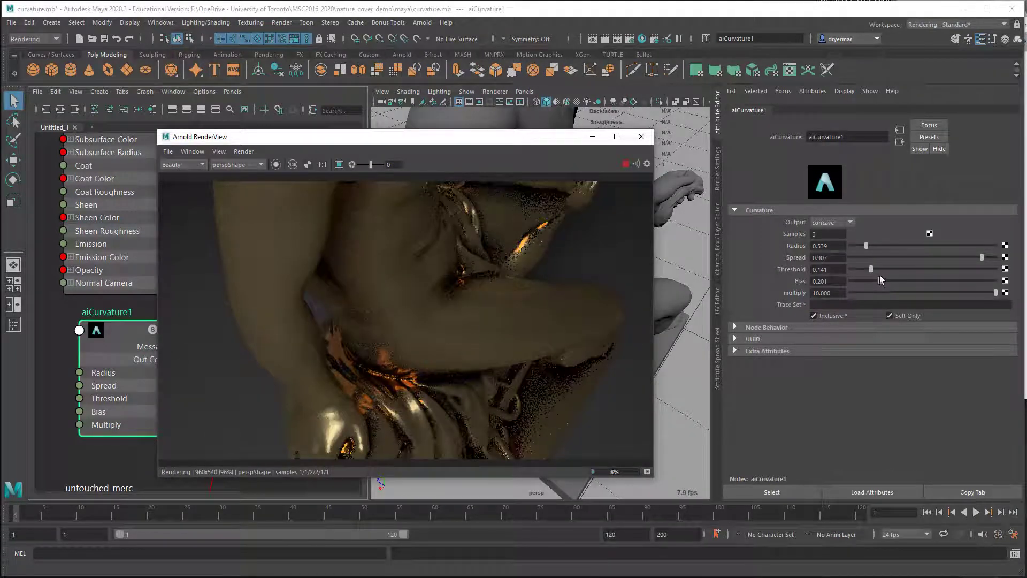
mouse_move(877, 268)
left_mouse_down()
mouse_move(904, 268)
mouse_move(862, 268)
left_mouse_up()
left_click_drag(477, 281, 531, 319, "alt")
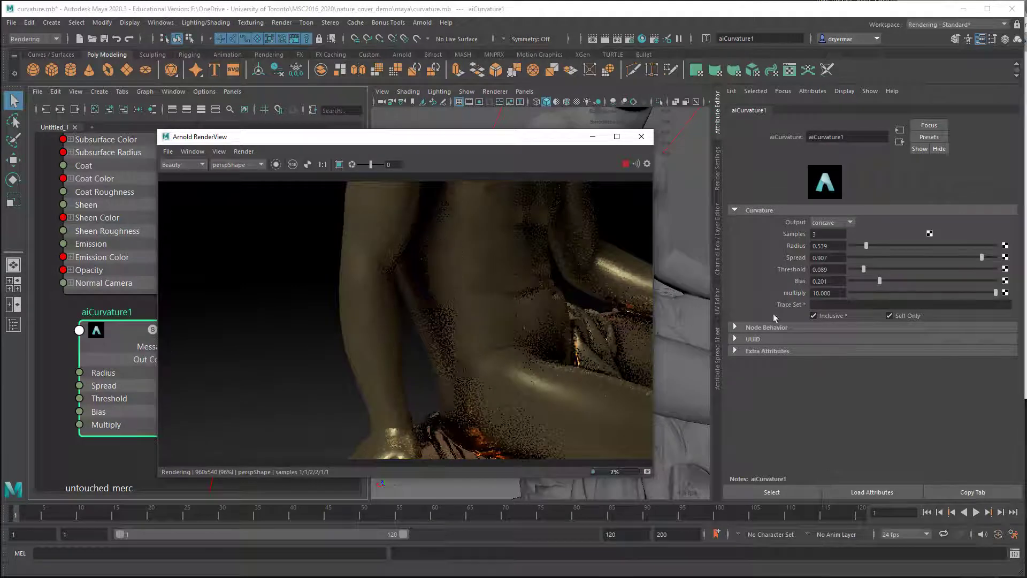
mouse_move(979, 256)
left_mouse_down()
mouse_move(931, 255)
mouse_move(988, 256)
left_mouse_up()
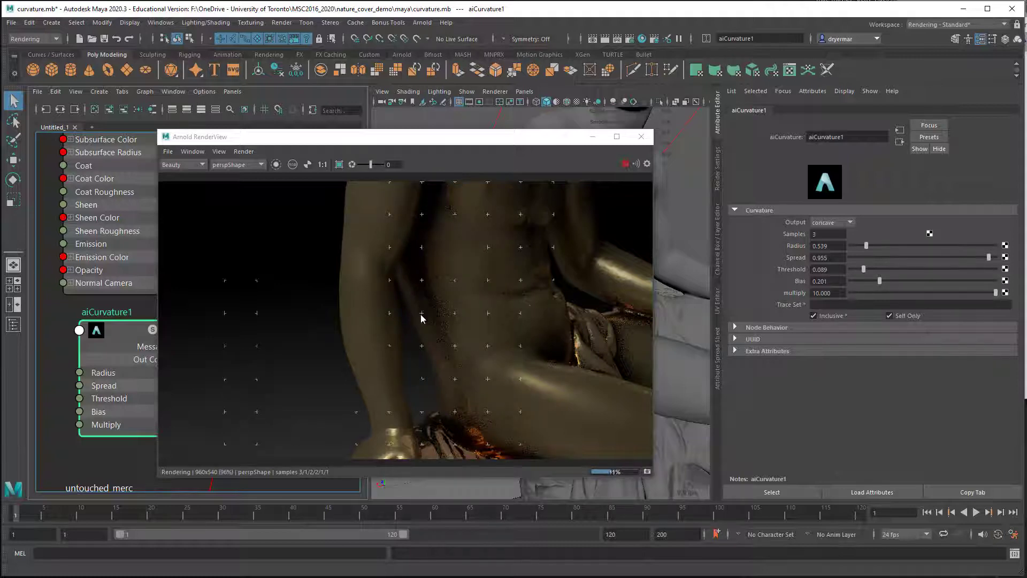
Step: Set the curvature spread to 0.807 with the statue's lap and hand in view
left_click_drag(550, 363, 487, 301, "alt")
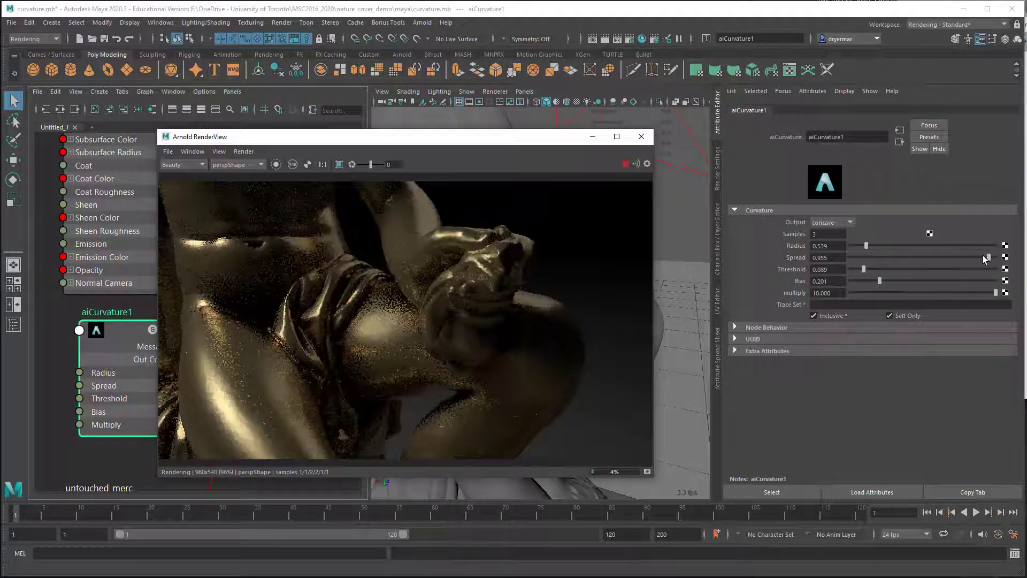
mouse_move(983, 256)
left_mouse_down()
mouse_move(922, 257)
mouse_move(967, 257)
left_mouse_up()
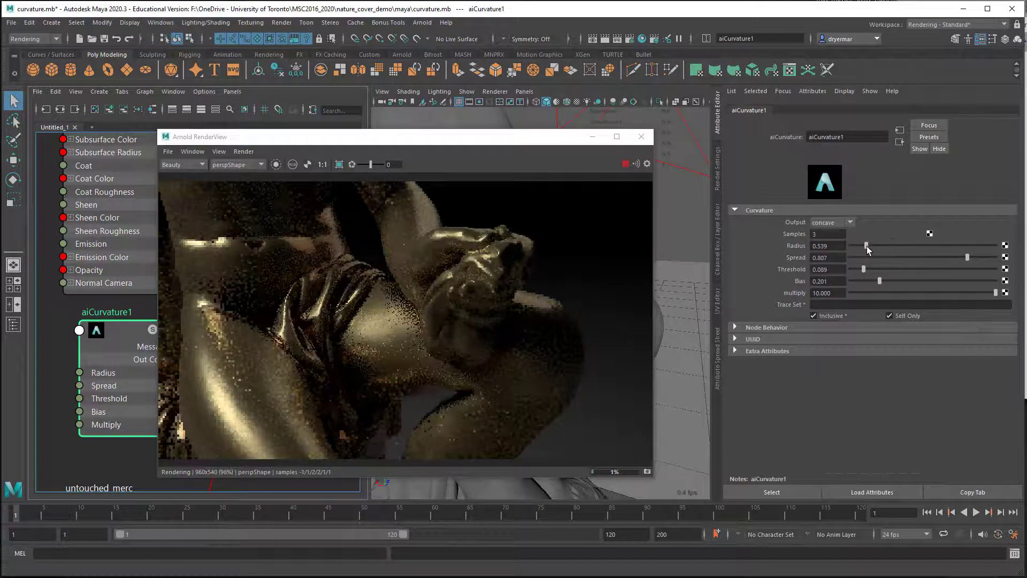
Step: Set the aiCurvature1 radius to 0.372
mouse_move(866, 246)
left_mouse_down()
mouse_move(901, 245)
mouse_move(860, 248)
left_mouse_up()
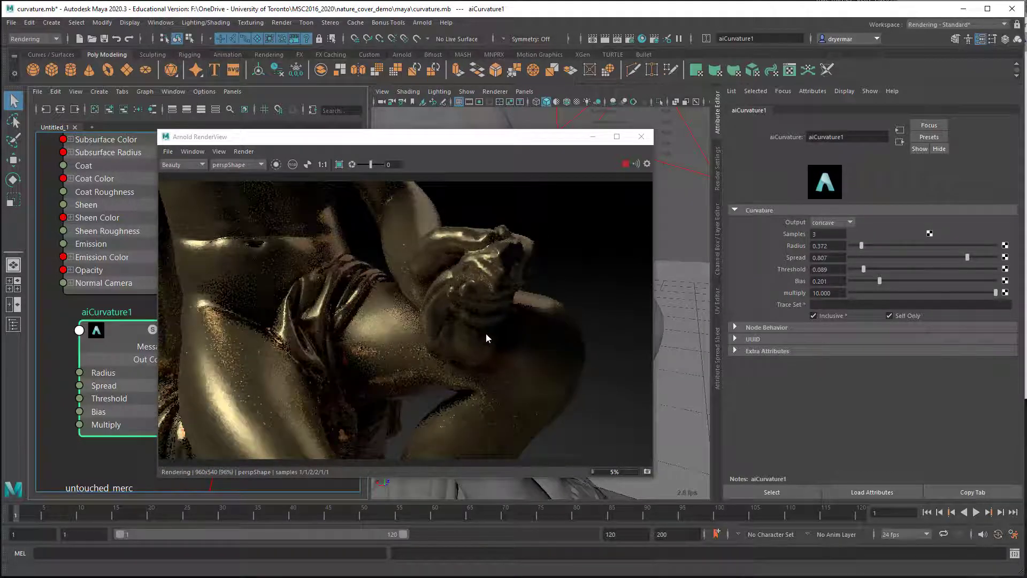
left_click_drag(464, 325, 348, 304, "alt")
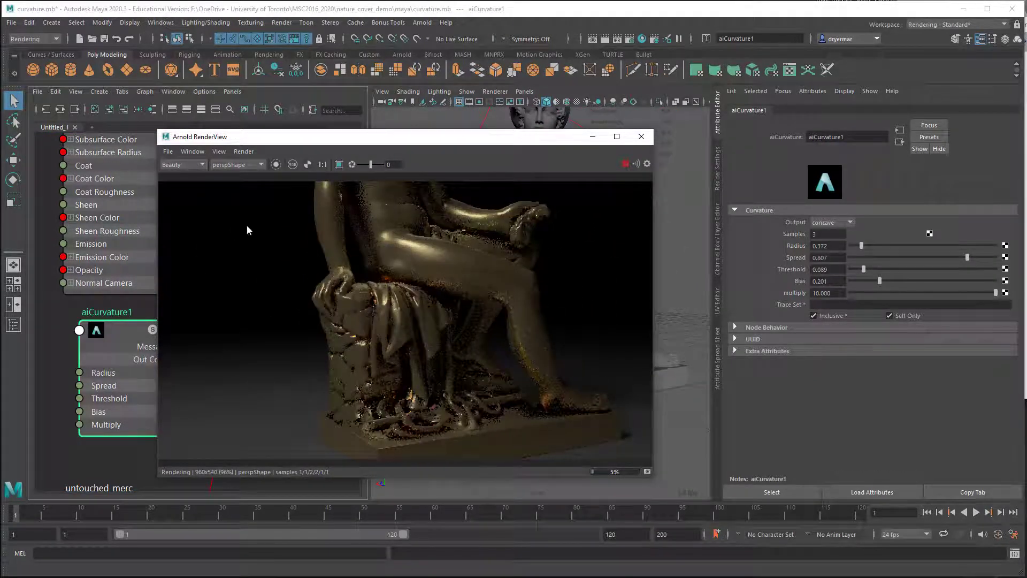
Step: Give the untouched_merc shader a cyan emission color with an emission weight of 1.000
right_click_drag(106, 279, 101, 245, "alt")
middle_click_drag(101, 245, 87, 386, "alt")
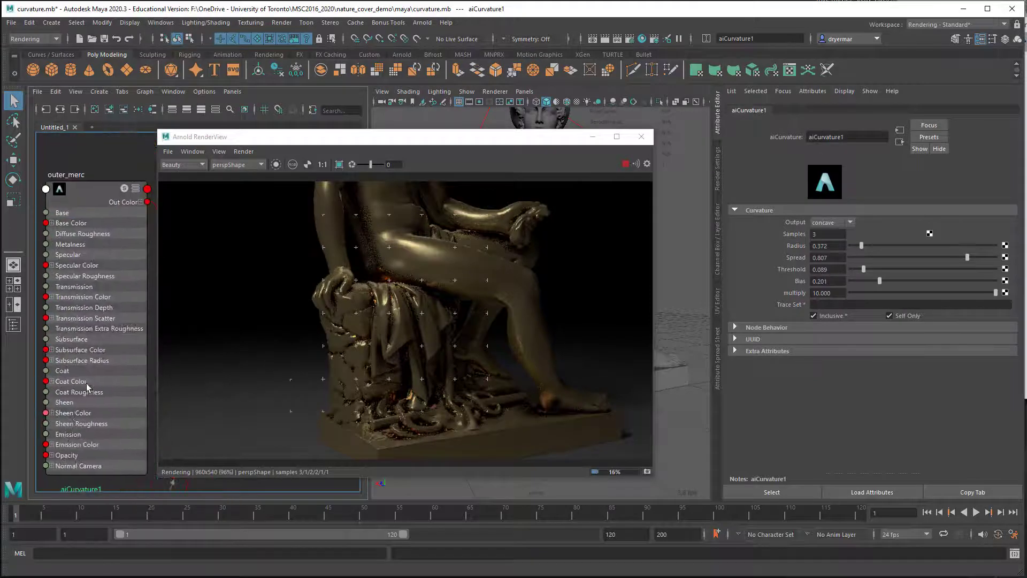
left_click(92, 198)
middle_click_drag(113, 203, 122, 67, "alt")
middle_click_drag(78, 265, 85, 129, "alt")
left_click(80, 375)
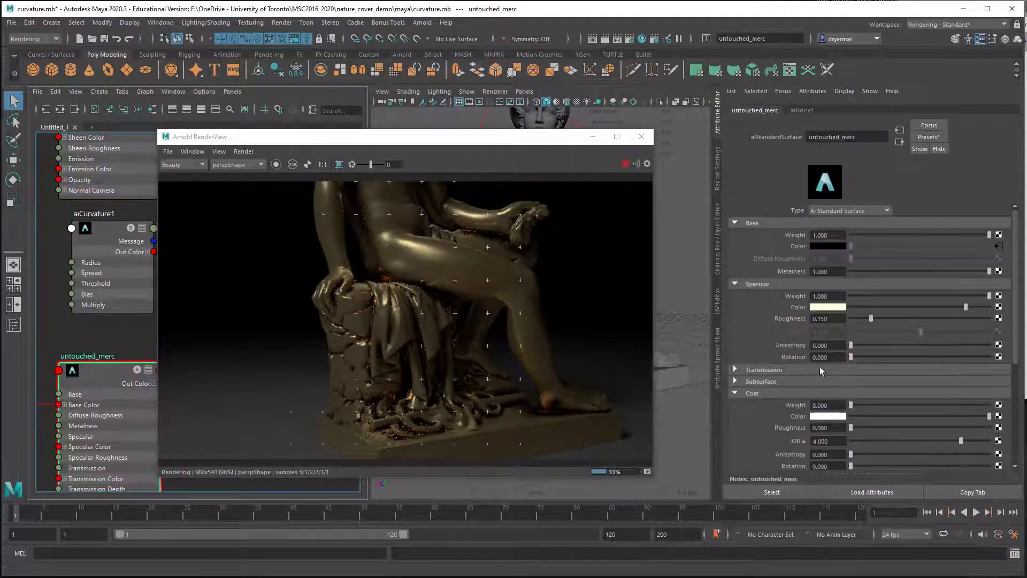
scroll(794, 408, "down", 5)
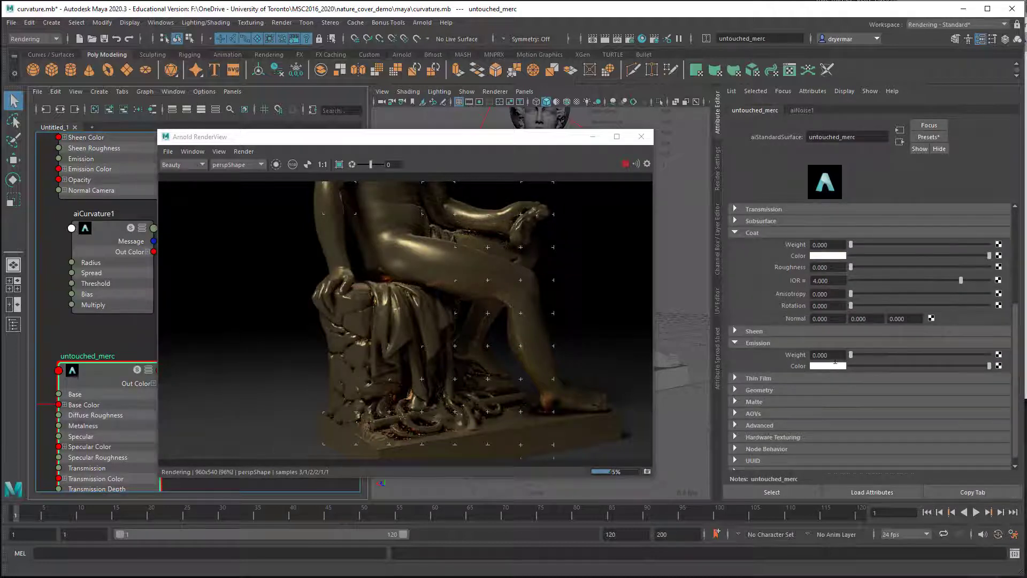
left_click(833, 367)
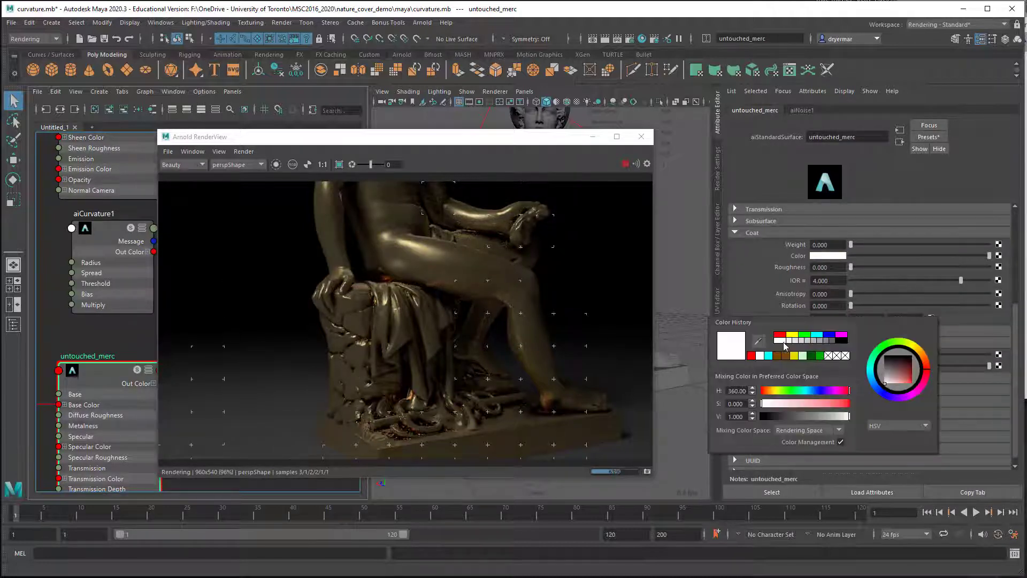
left_click(770, 355)
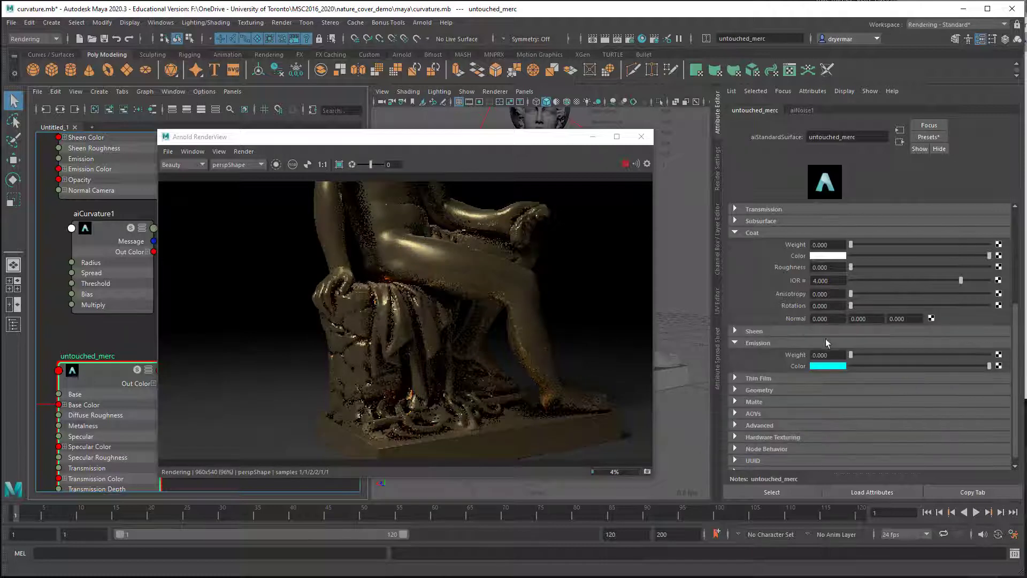
left_click_drag(858, 358, 997, 365)
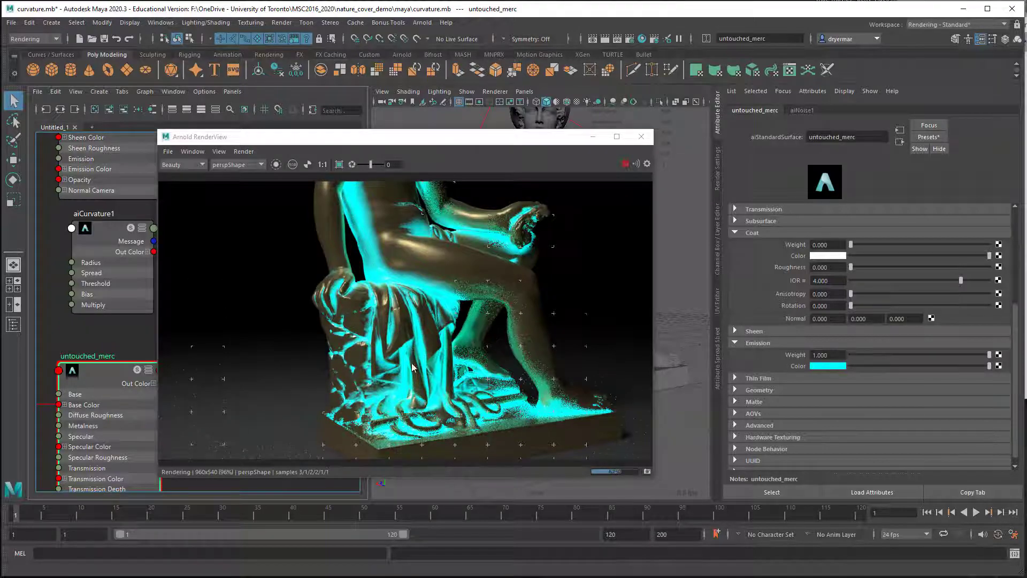
Step: Set the aiCurvature1 radius to 3.253 and its bias to 0.747 with the statue's lap in close view
left_click_drag(424, 258, 447, 299, "alt")
right_click_drag(460, 302, 559, 313, "alt")
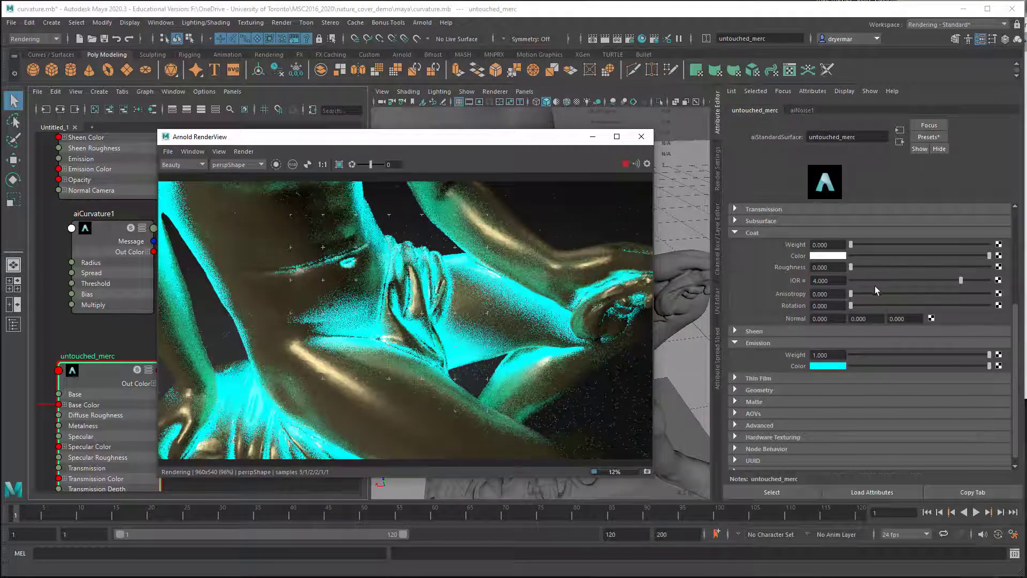
left_click(106, 242)
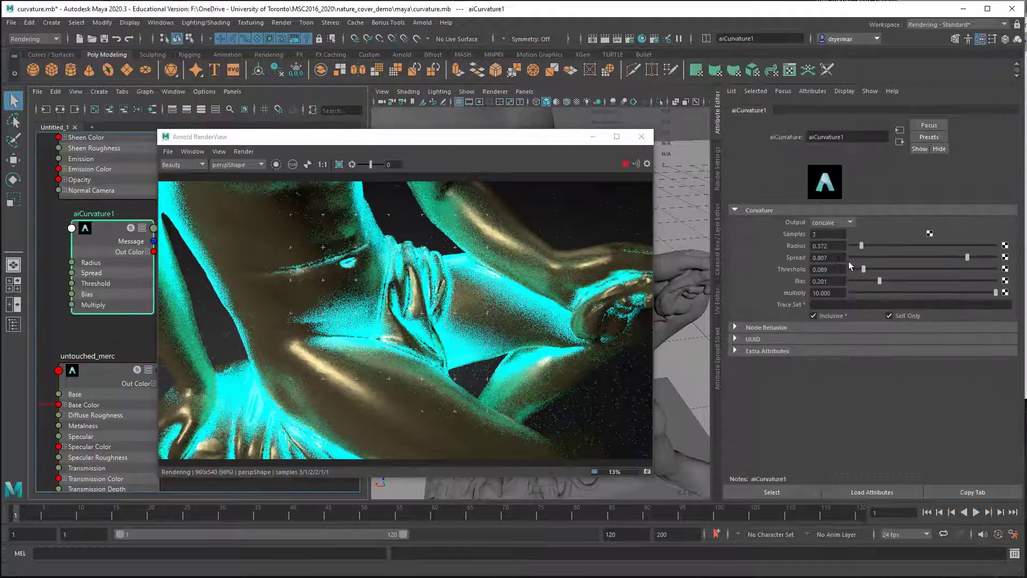
left_click_drag(869, 246, 943, 249)
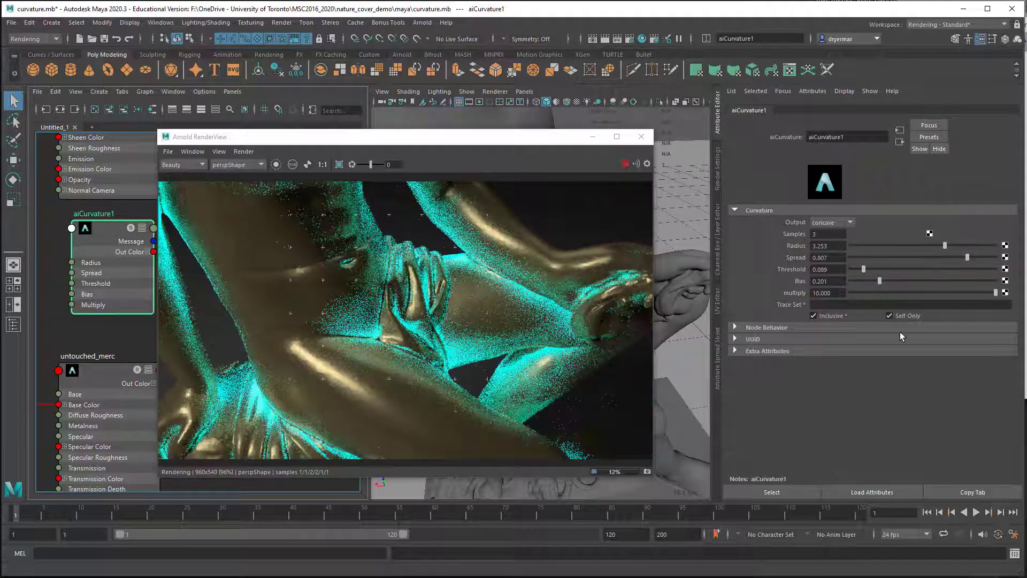
left_click_drag(878, 281, 958, 287)
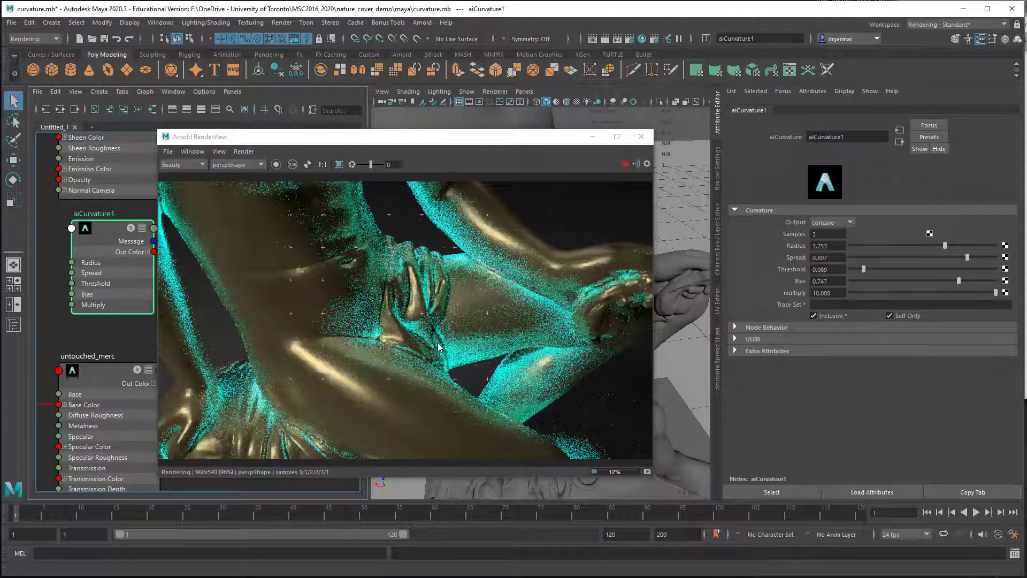
Step: Render only a region over the statue's rocky seat and set the curvature bias to 0.149, spread to 0.918 and radius to 0.651
mouse_move(414, 351)
left_mouse_down("alt")
mouse_move(474, 299)
mouse_move(458, 309)
mouse_move(438, 363)
left_mouse_up("alt")
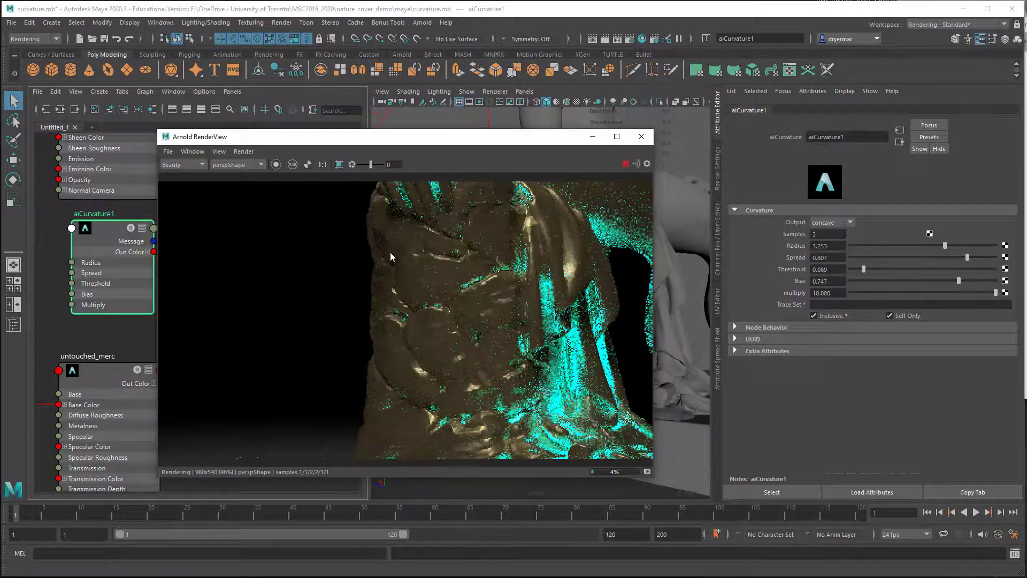
mouse_move(388, 239)
left_mouse_down("shift")
mouse_move(509, 365)
mouse_move(576, 402)
left_mouse_up("shift")
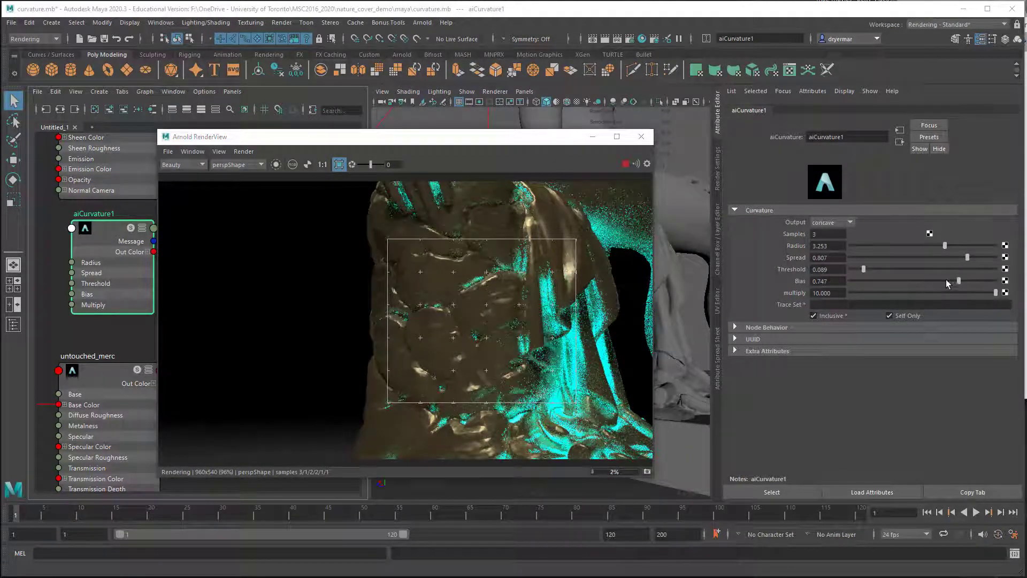
left_click_drag(904, 284, 872, 281)
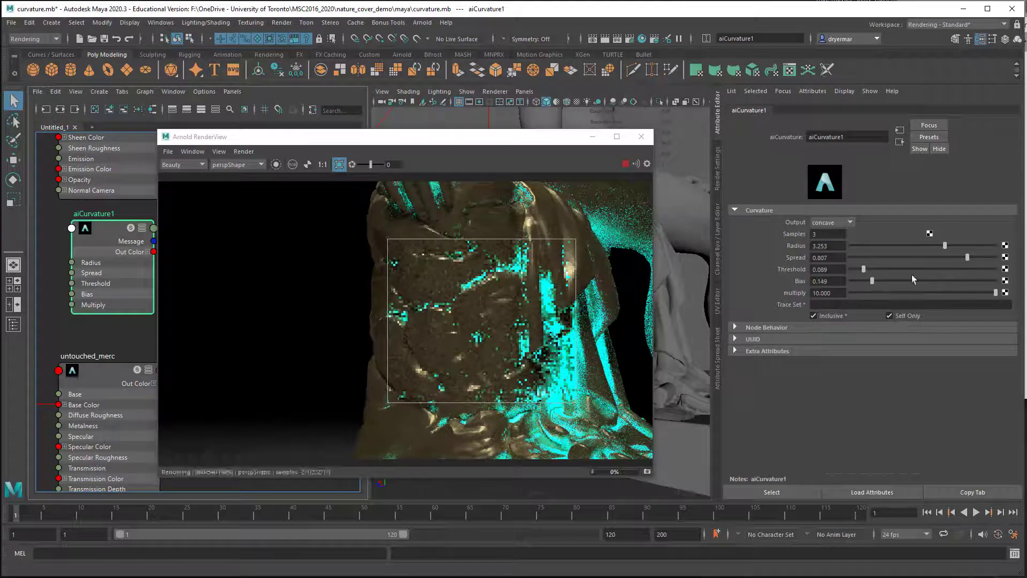
left_click_drag(963, 257, 869, 246)
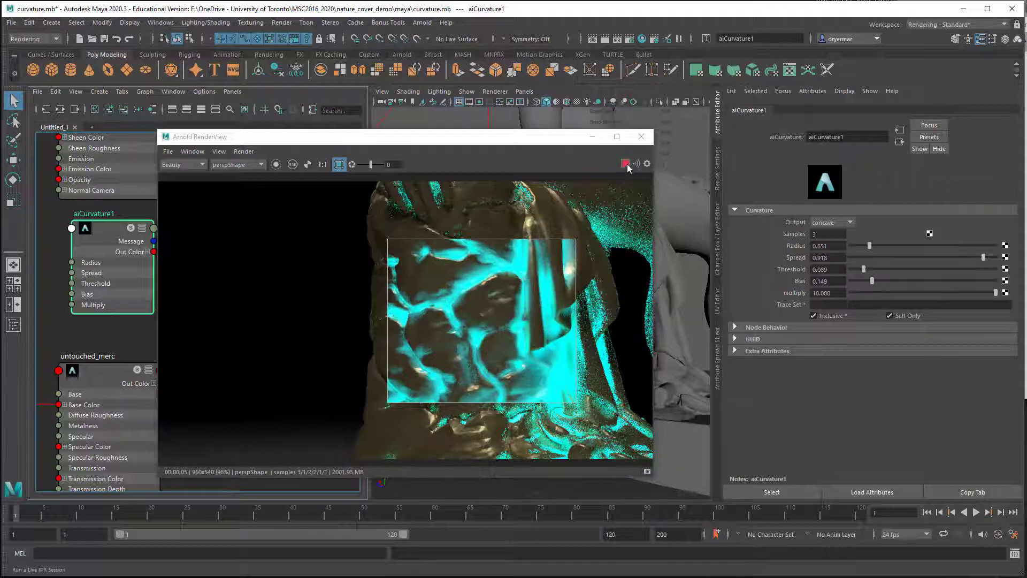
left_click(641, 137)
Step: Create an aiStandardSurface node in empty space above the existing shader network and move its shading group away from it
scroll(481, 271, "down", 5)
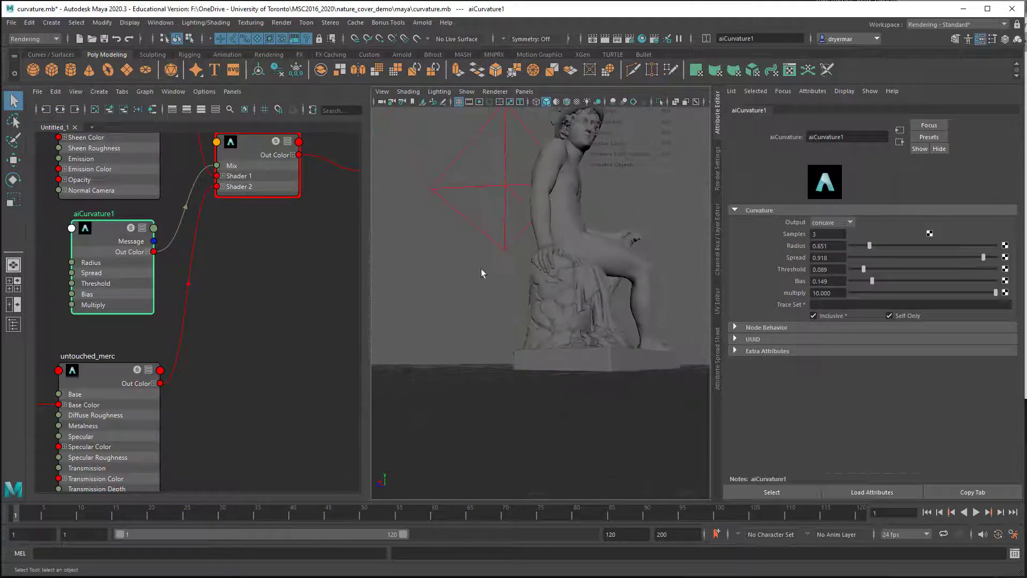
scroll(275, 351, "down", 6)
scroll(244, 319, "down", 8)
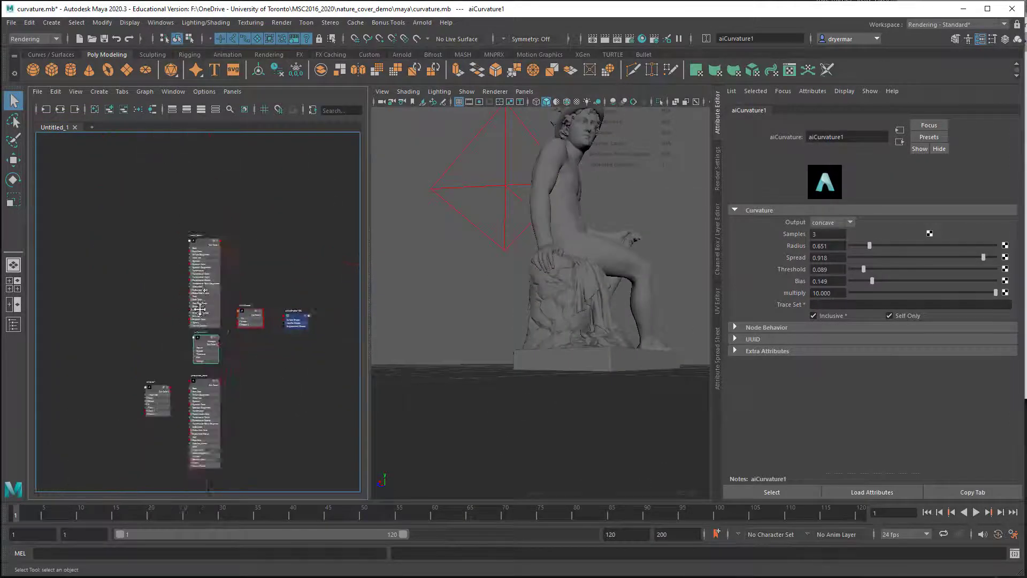
left_click(205, 284)
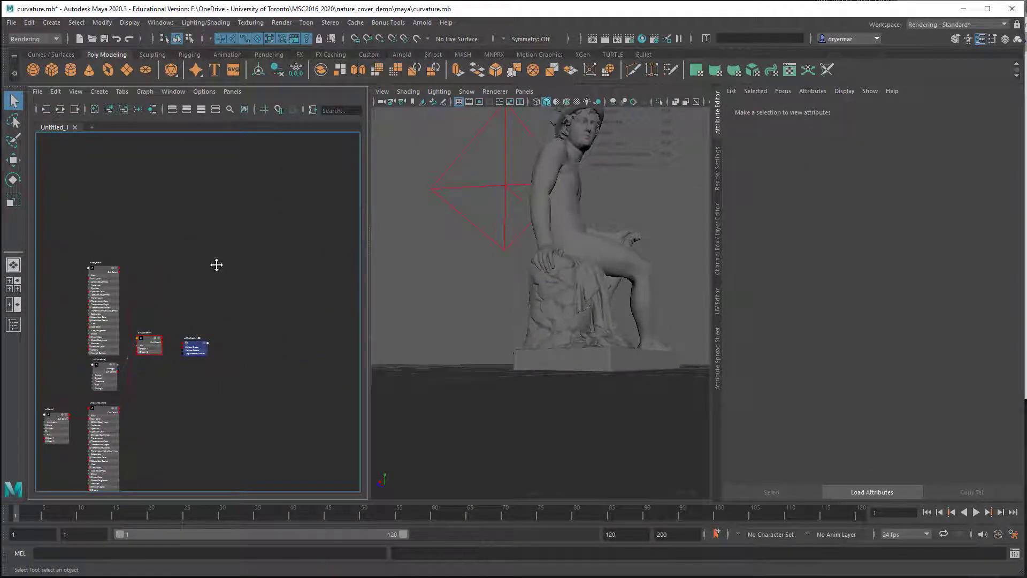
middle_click_drag(217, 265, 179, 342, "alt")
key("Tab")
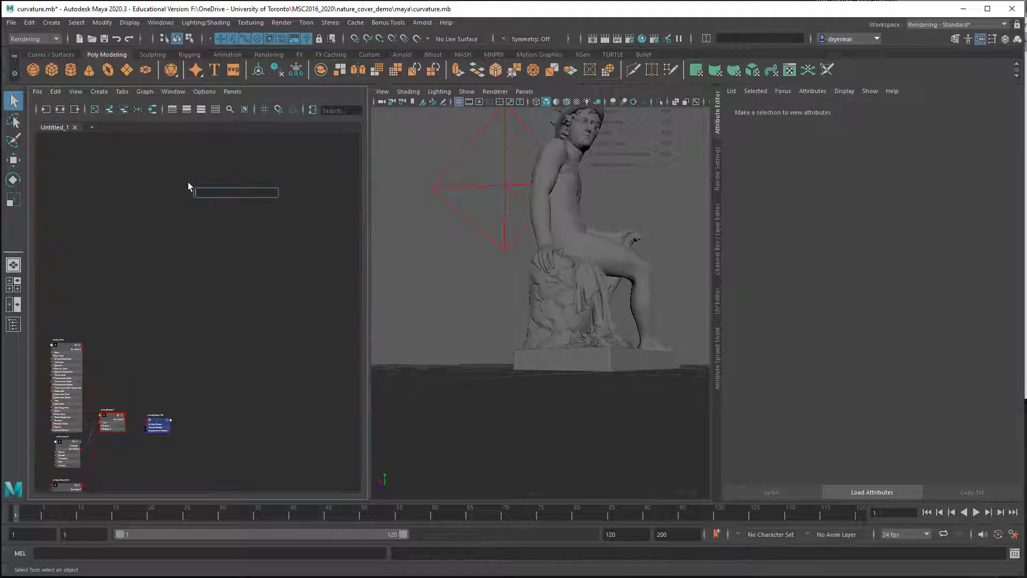
type("aista")
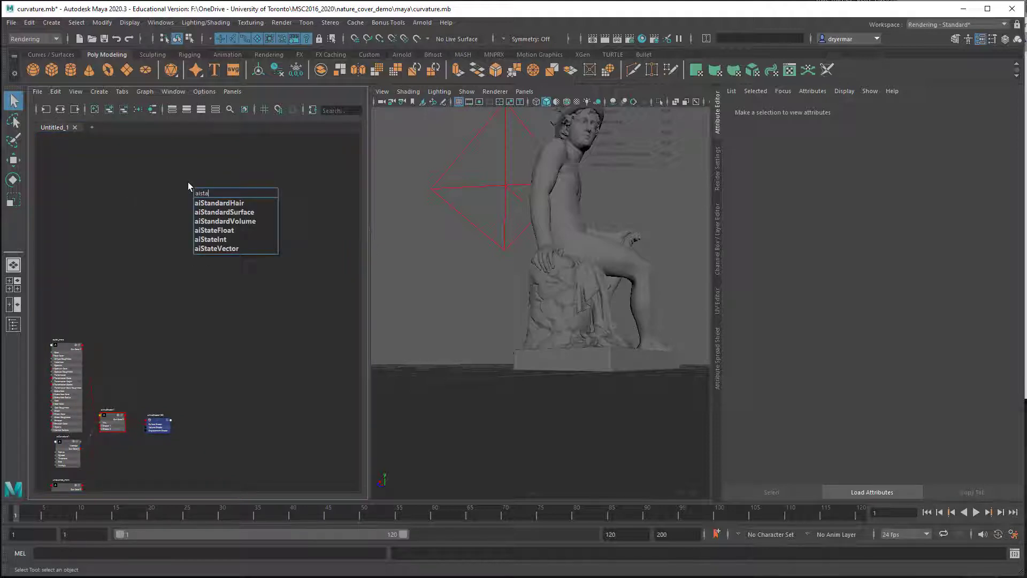
left_click(232, 212)
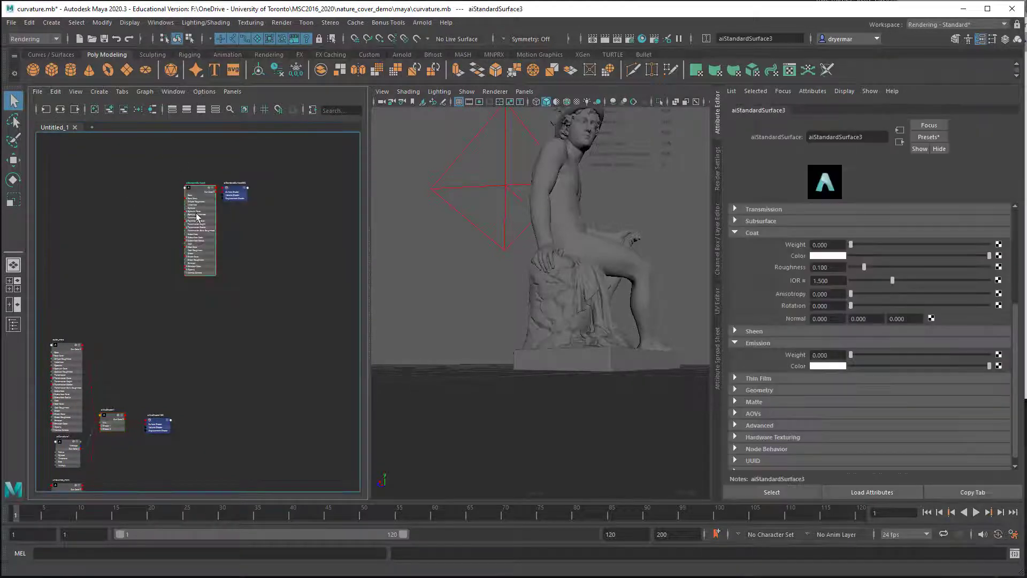
left_click_drag(196, 217, 186, 257)
left_click_drag(234, 191, 258, 181)
left_click_drag(191, 234, 203, 233)
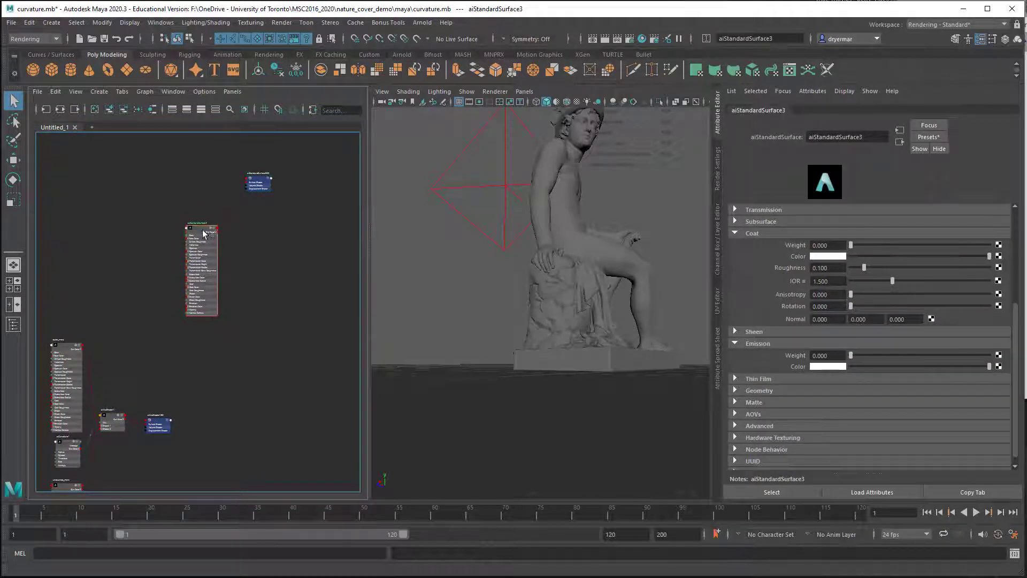
Step: Rename the new standard surface shader as demo_outer
left_click_drag(880, 137, 765, 137)
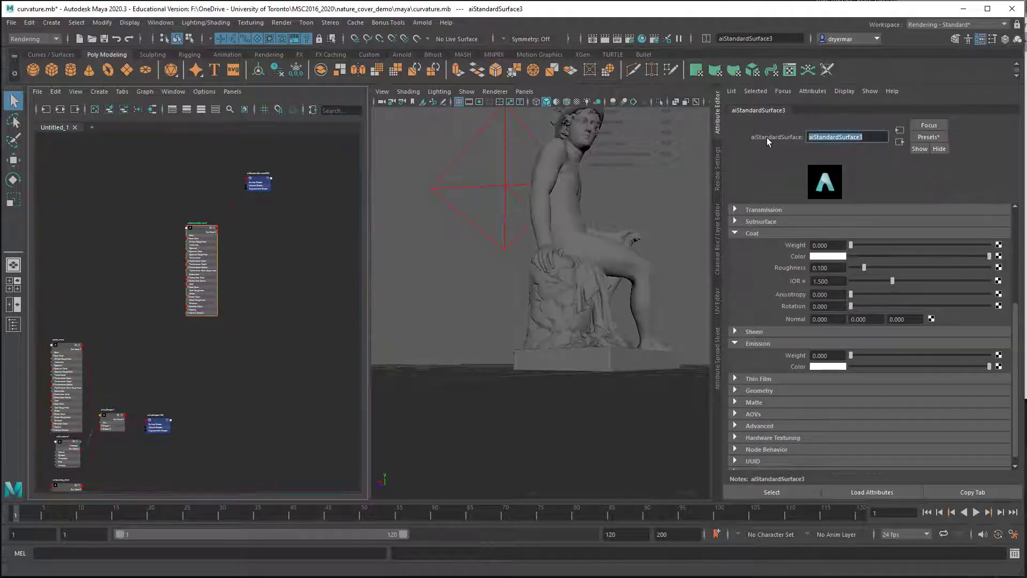
type("demo_outer")
key("Return")
Step: Create a second aiStandardSurface node beside demo_outer
scroll(222, 258, "up", 4)
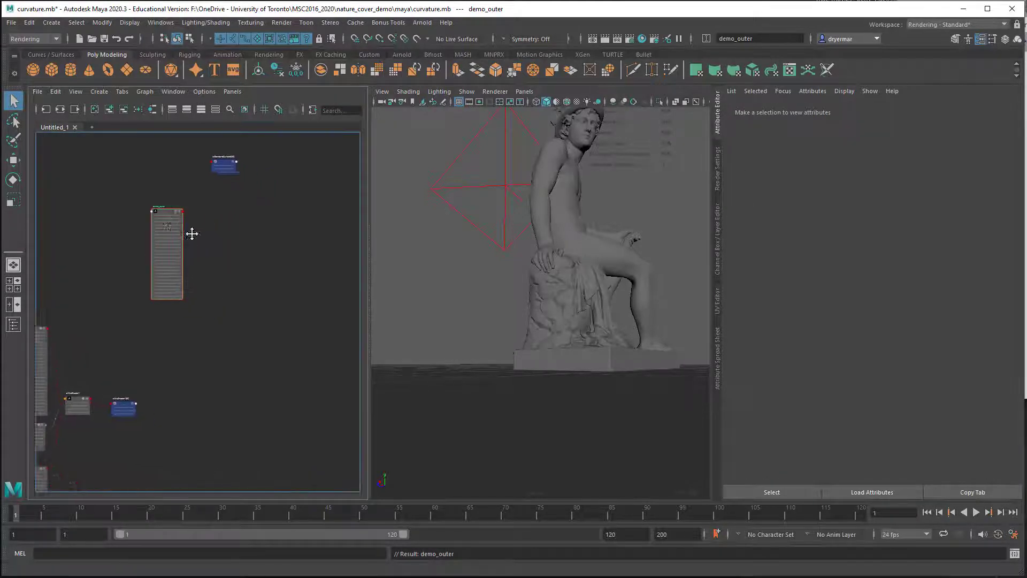
key("Tab")
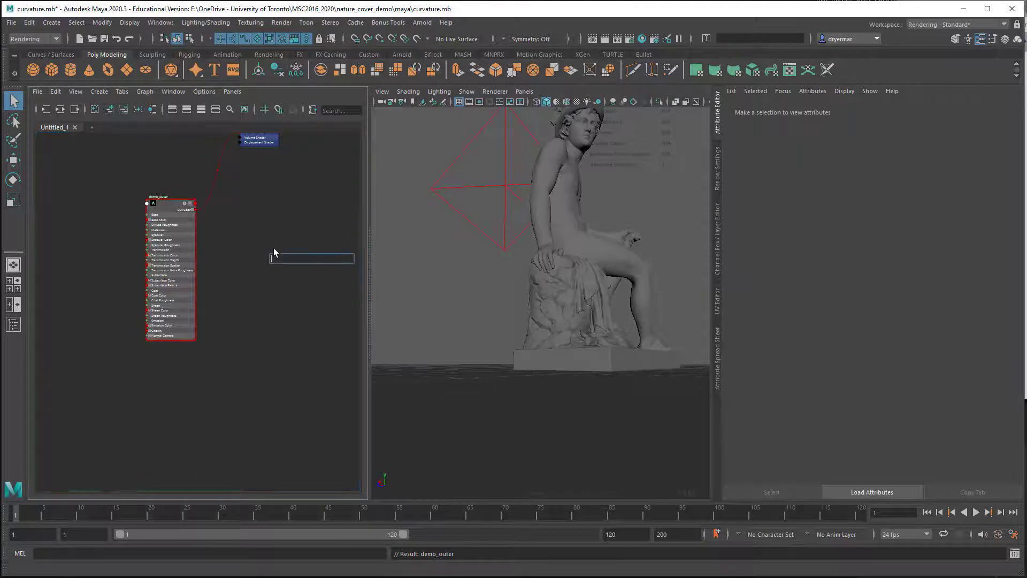
type("aiSta")
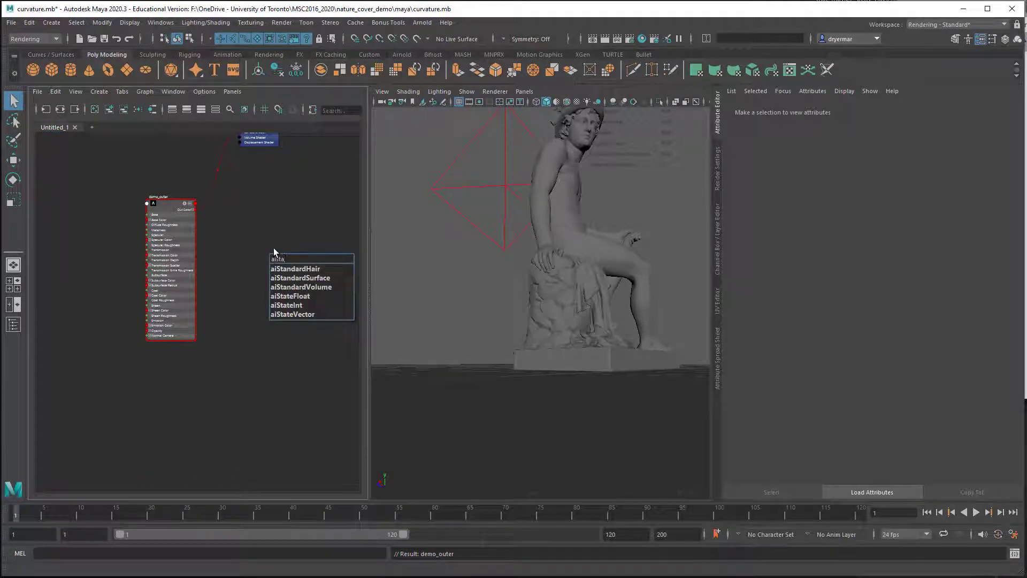
key("Down")
key("Down")
key("Return")
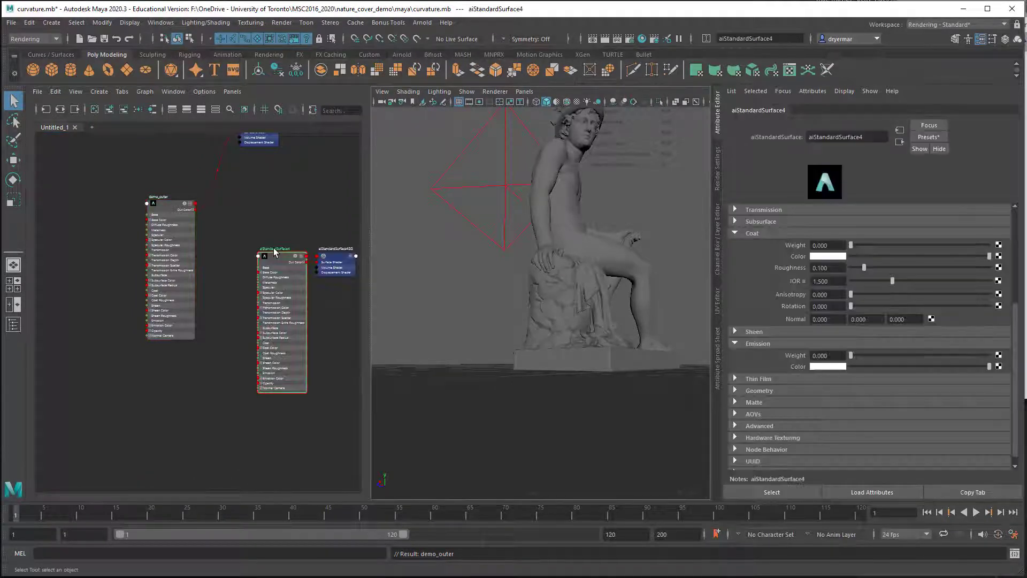
Step: Rename the second standard surface shader as demoInner and place it below demo_outer, with its shading group off to one side
double_click(866, 140)
type("d")
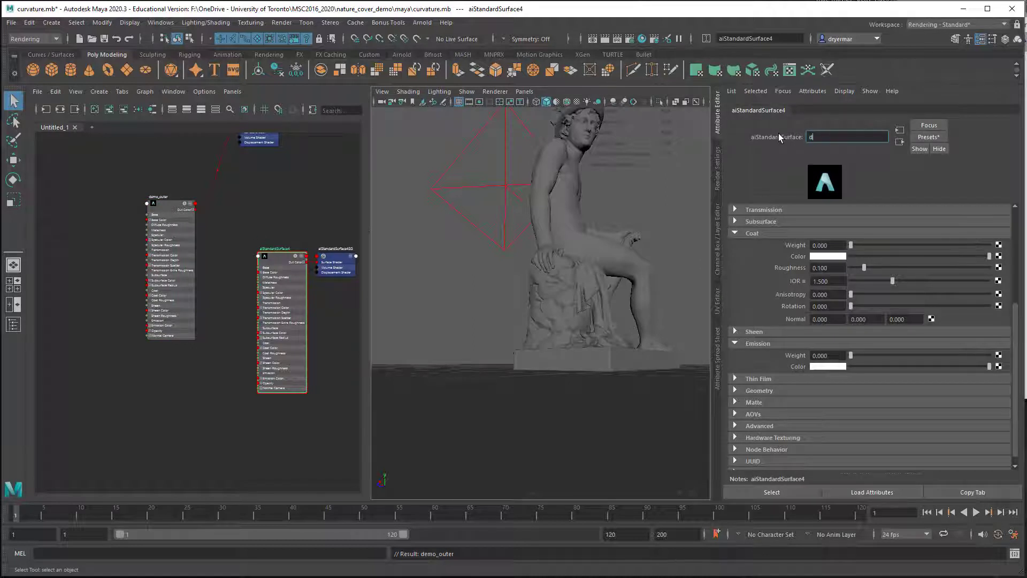
type("emoInner")
key("Return")
left_click_drag(288, 265, 167, 372)
left_click_drag(348, 263, 346, 269)
left_click_drag(317, 310, 319, 400)
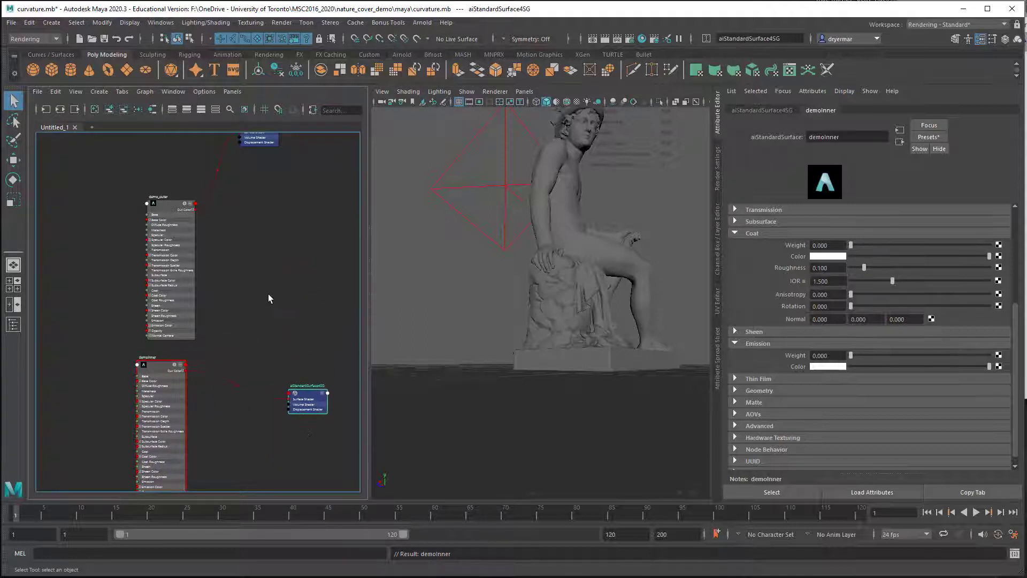
Step: Create an aiMixShader node between the two demo shaders and their shading groups, and separate it from its own shading group
left_click(270, 293)
key("Tab")
type("a")
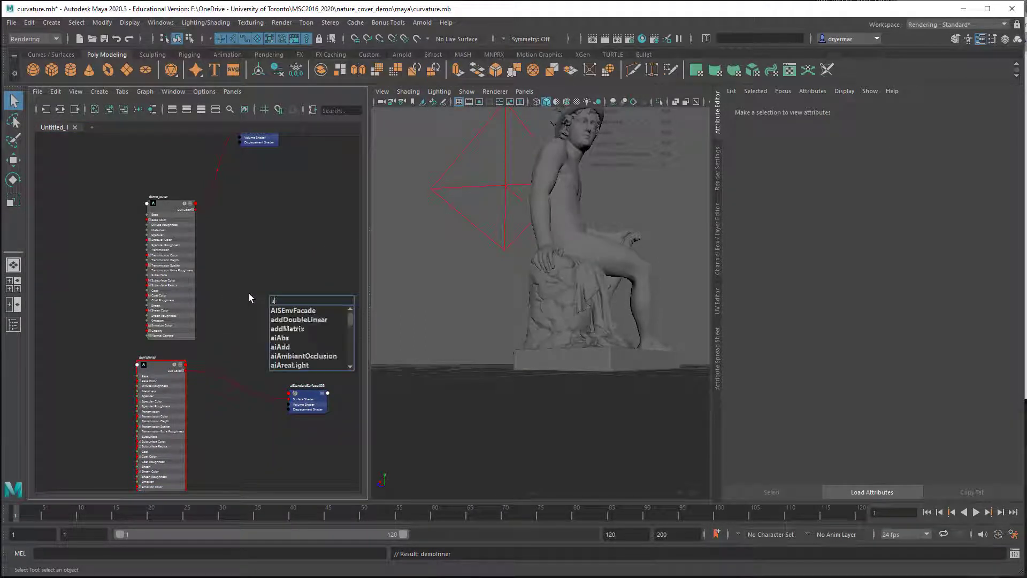
type("imi")
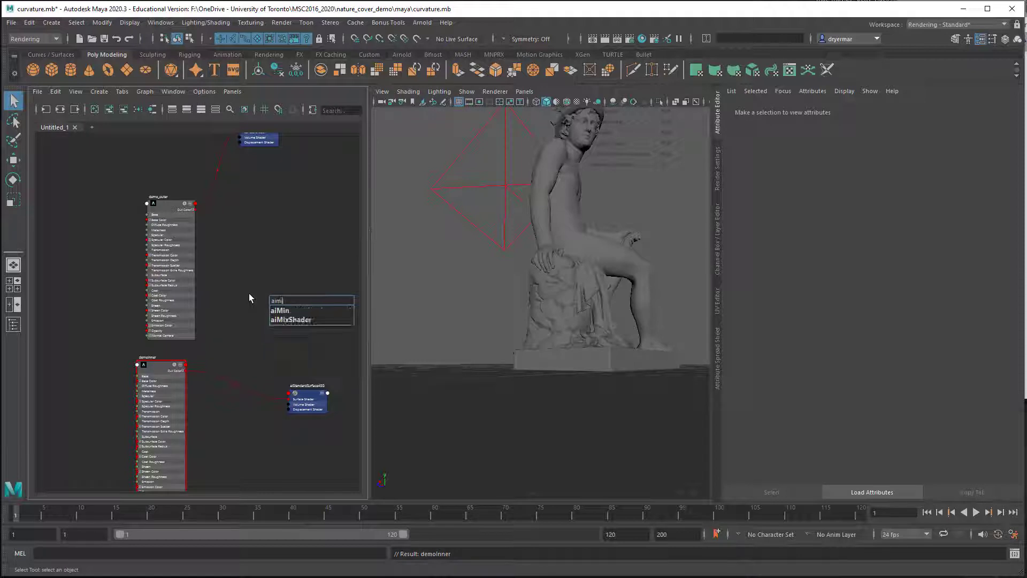
left_click(289, 319)
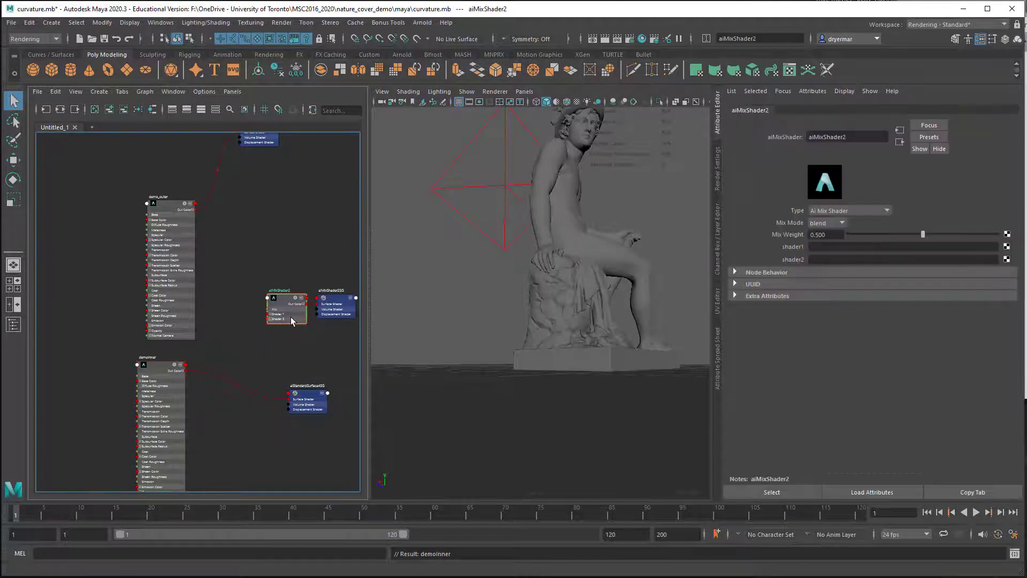
left_click_drag(286, 294, 254, 300)
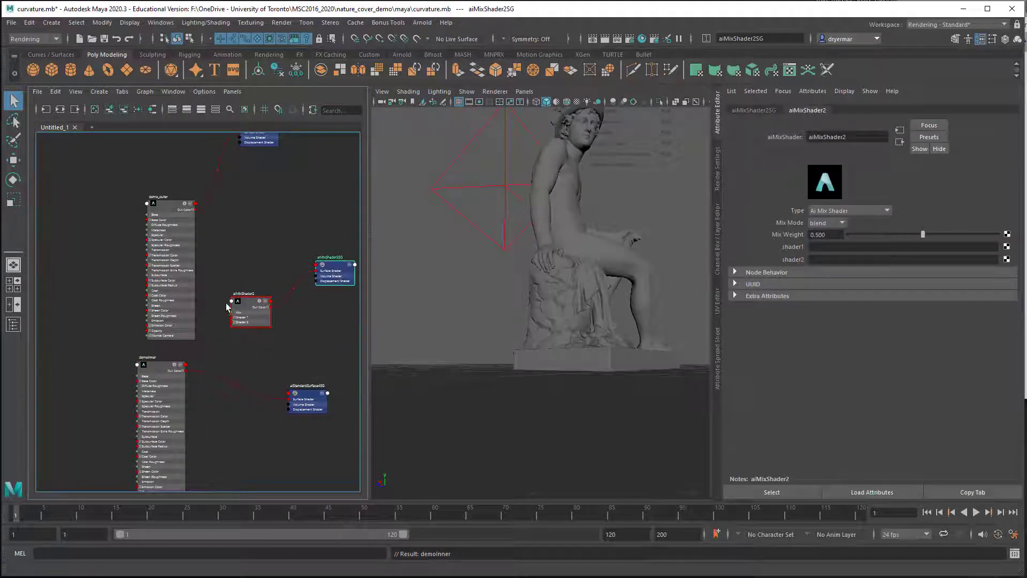
scroll(220, 276, "up", 5)
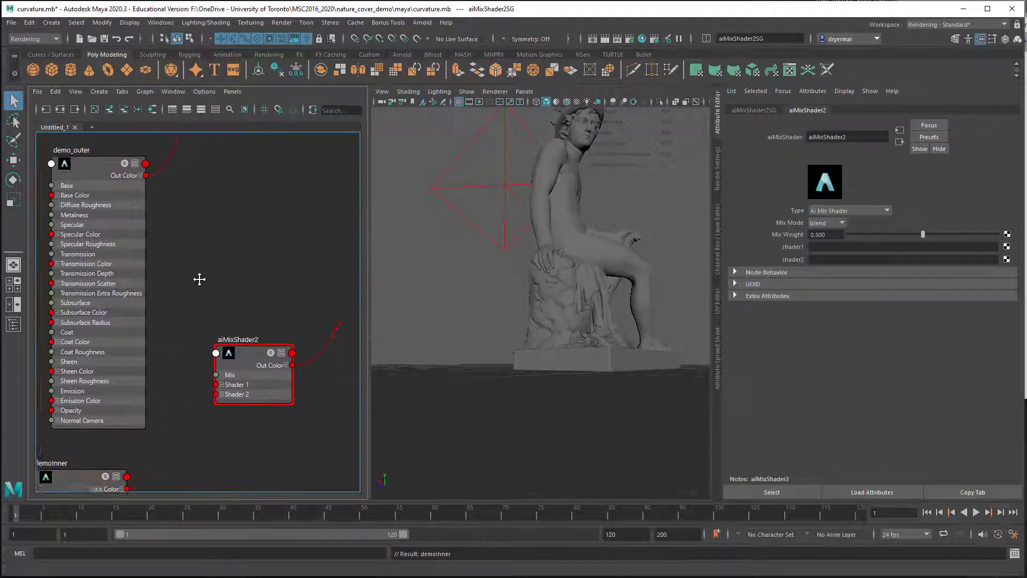
Step: Connect demo_outer to the shader1 input and demoInner to the shader2 input of aiMixShader2
middle_click_drag(220, 237, 219, 239, "alt")
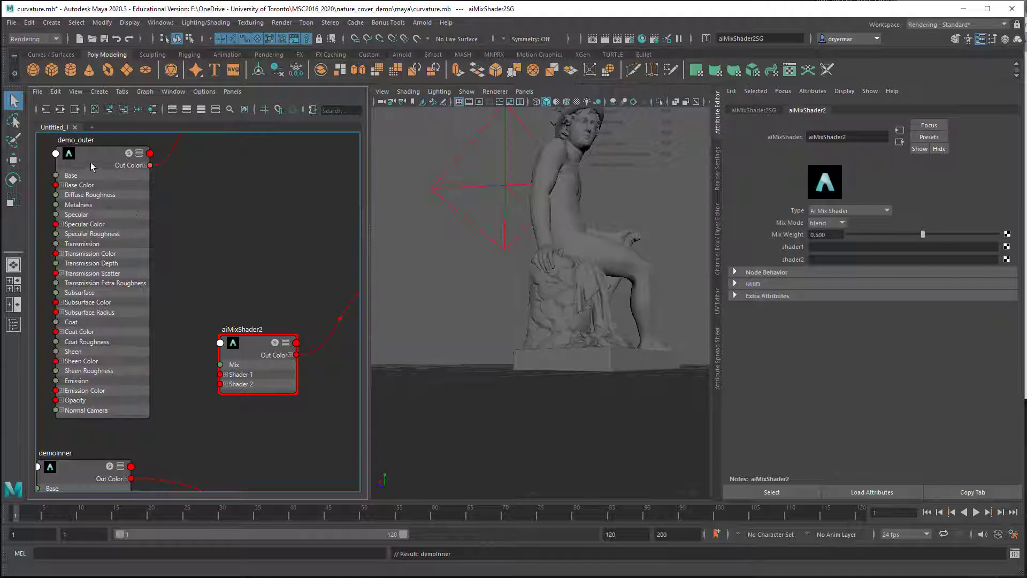
middle_click_drag(791, 246, 790, 246)
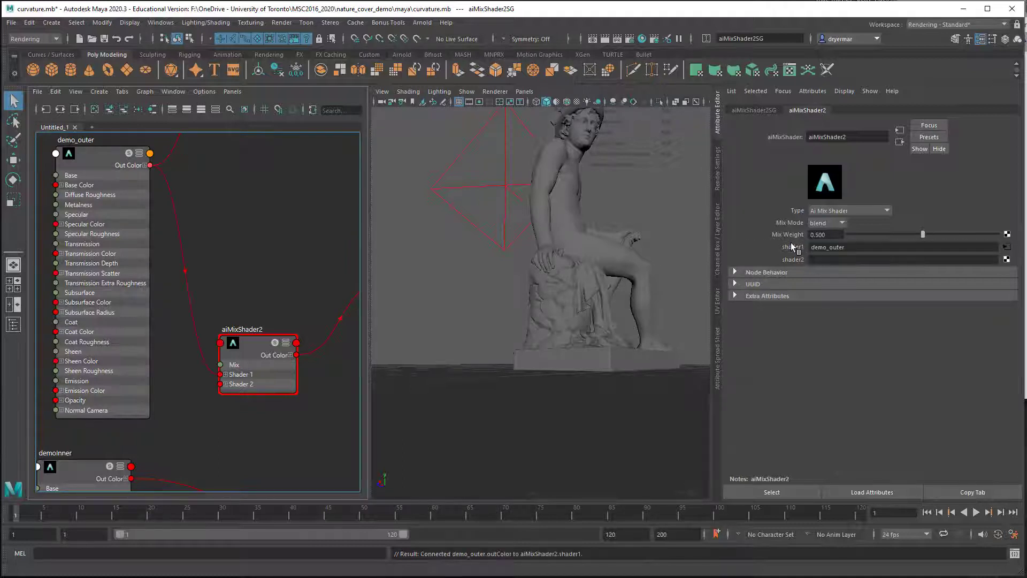
scroll(182, 455, "down", 2)
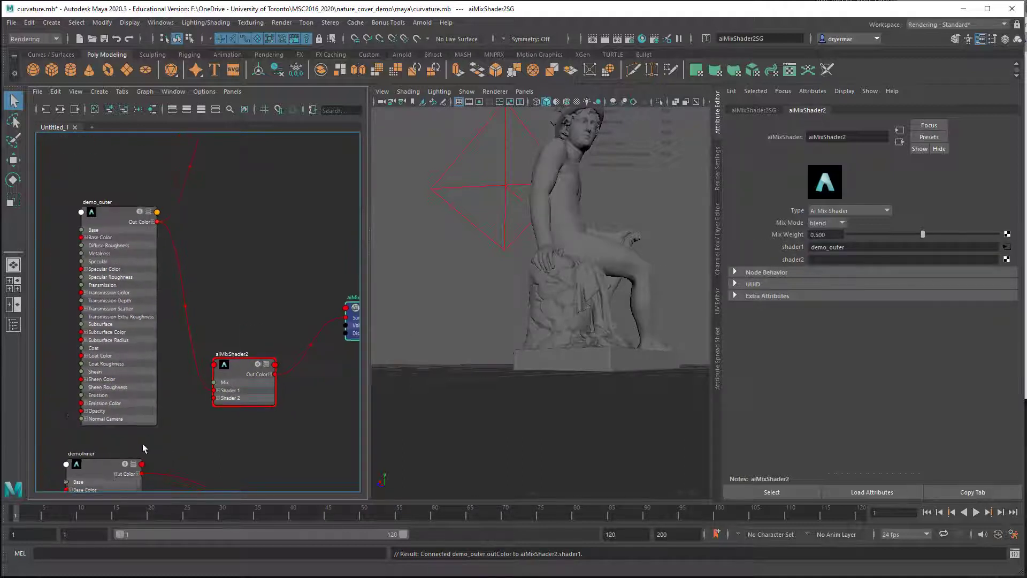
left_click_drag(113, 469, 162, 349)
left_click_drag(231, 376, 251, 288)
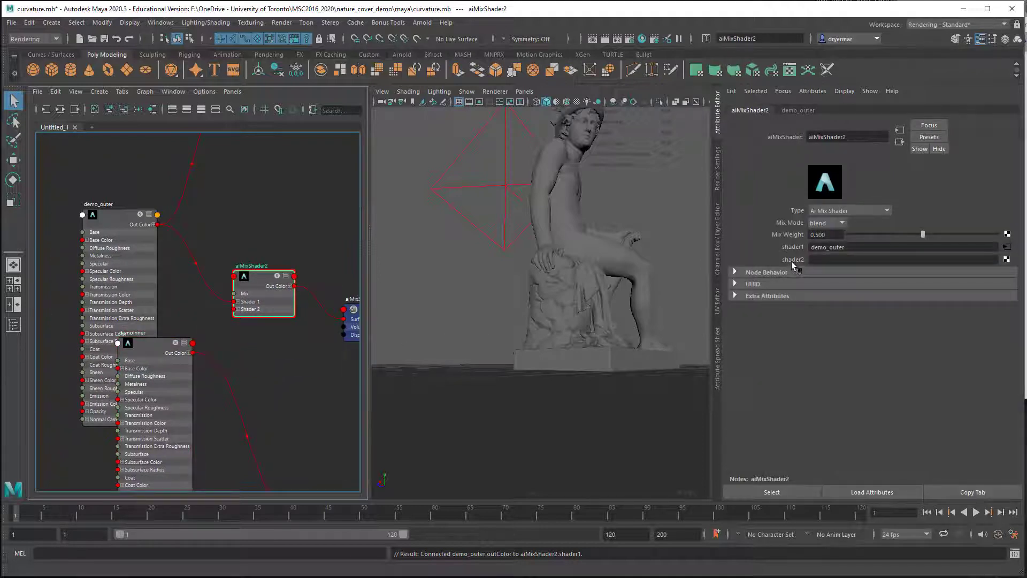
middle_click_drag(153, 355, 791, 261)
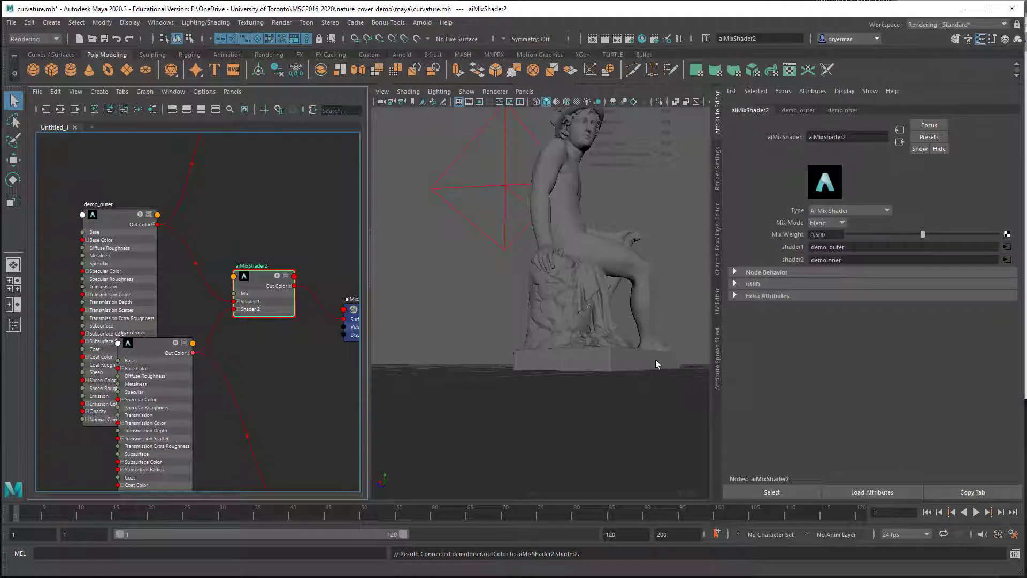
Step: Set the coat color of demo_outer to cyan
left_click(108, 228)
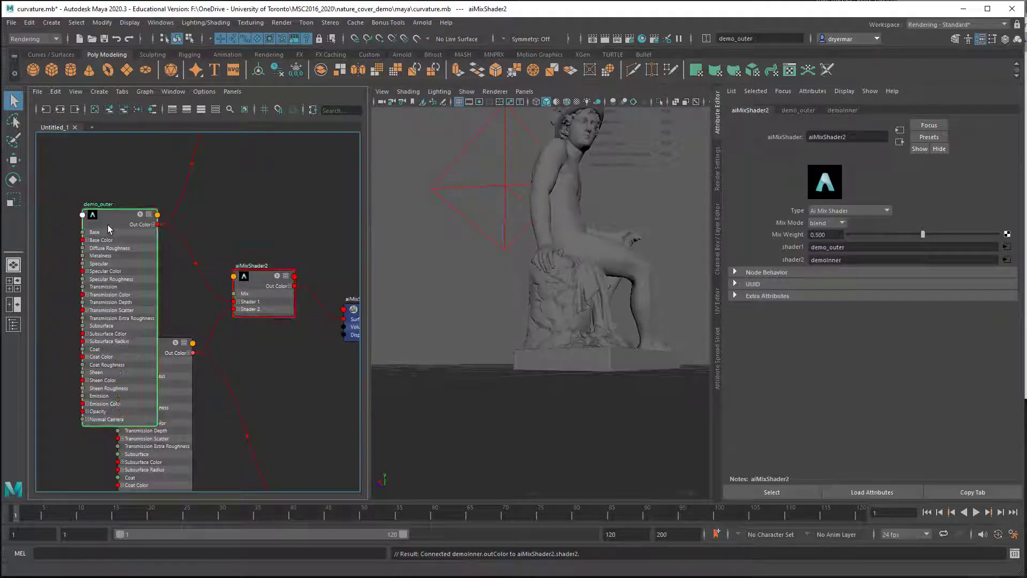
left_click(828, 257)
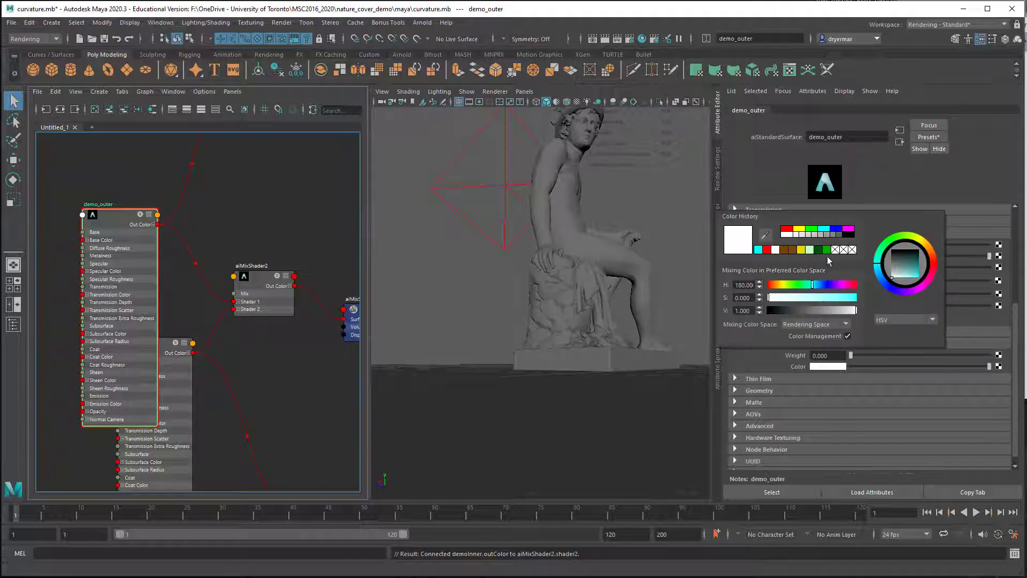
left_click(758, 250)
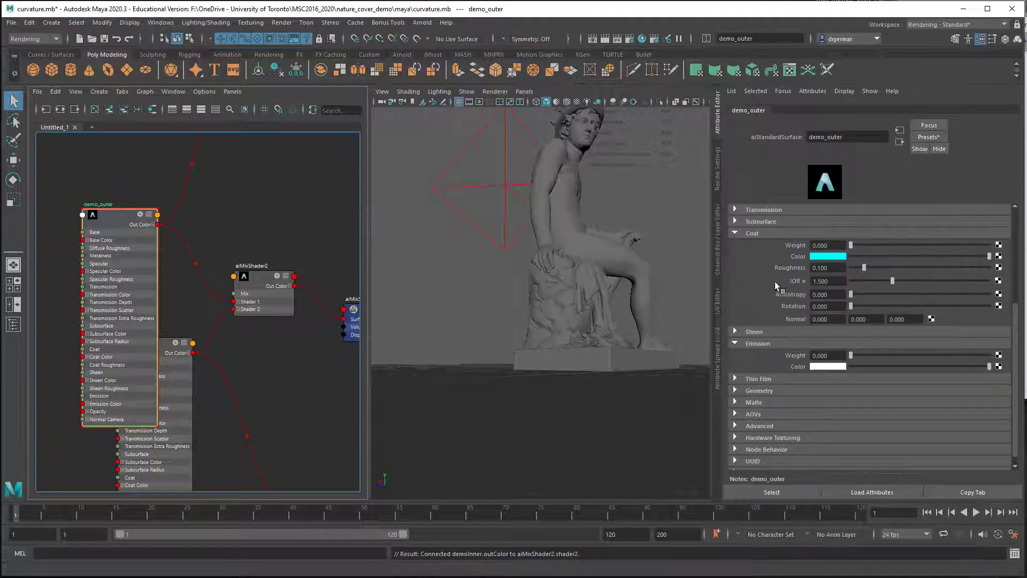
Step: Set the base color of demoInner to red
left_click(189, 384)
left_click_drag(157, 354, 156, 366)
left_click(827, 256)
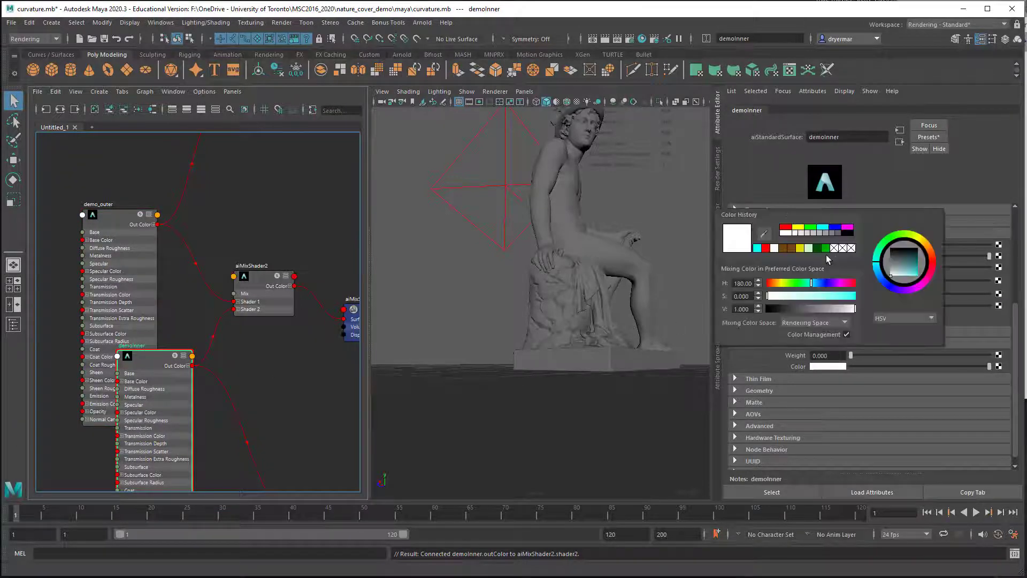
scroll(840, 286, "up", 5)
left_click(841, 286)
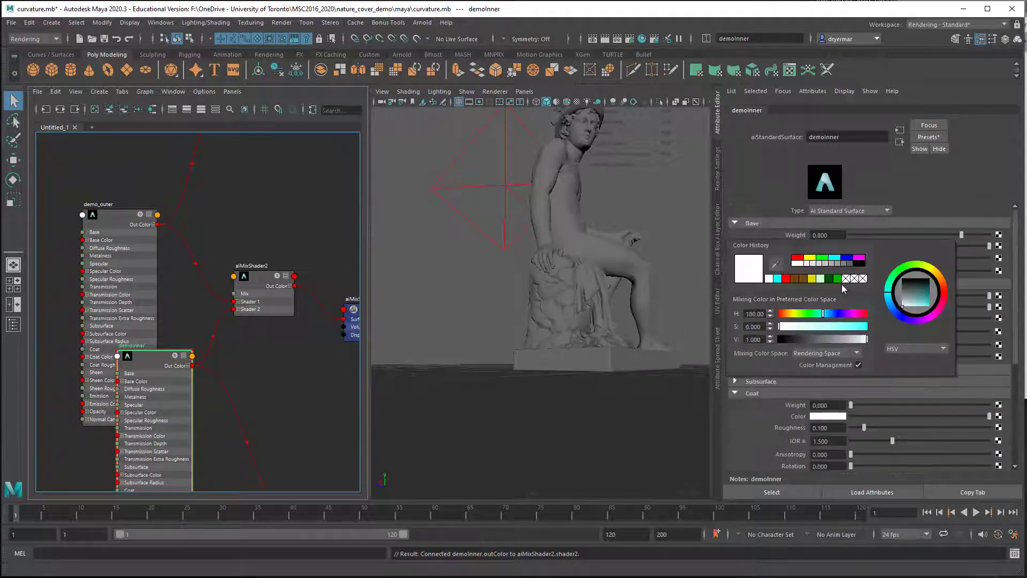
left_click(824, 247)
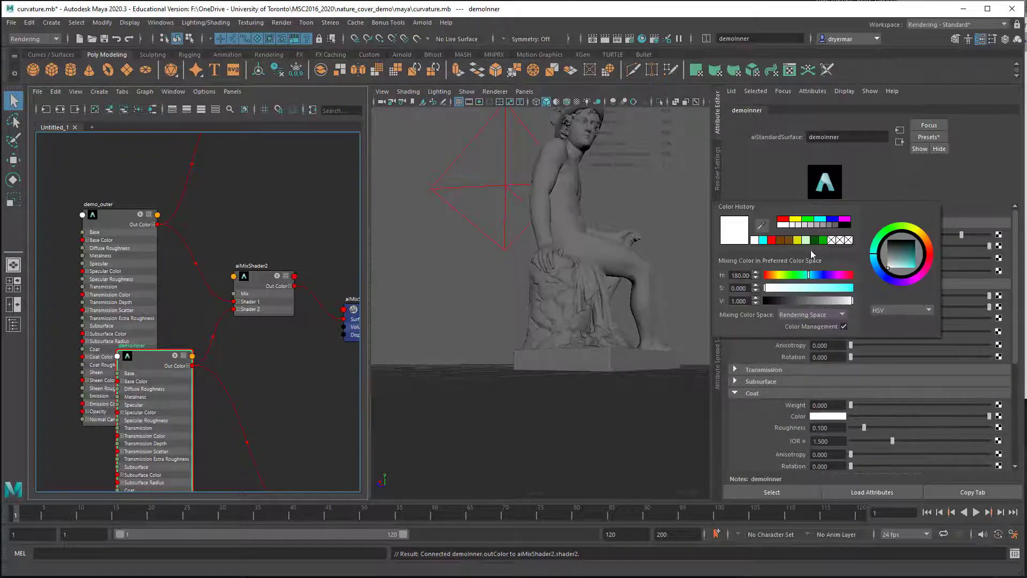
left_click(771, 241)
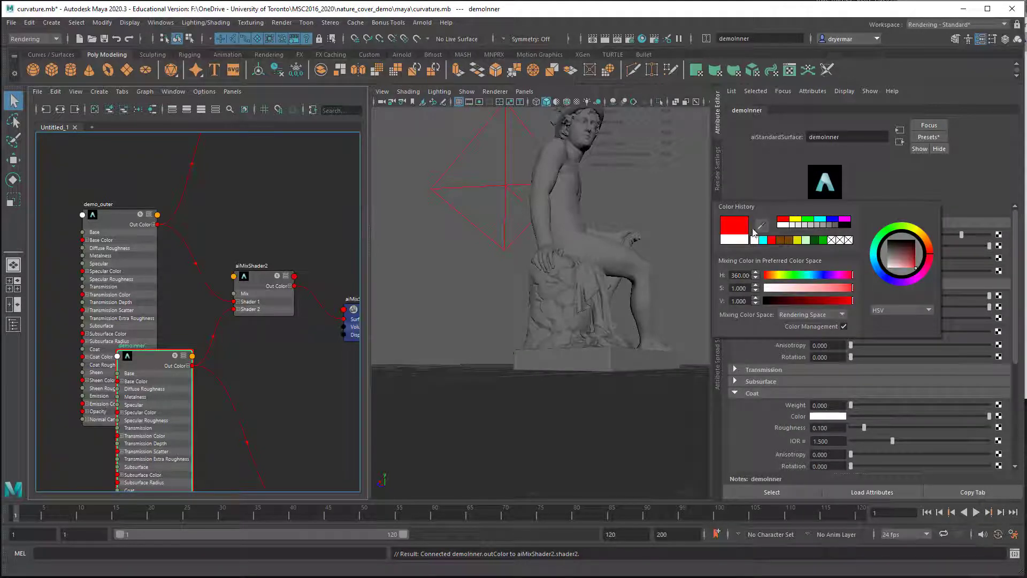
Step: Set the base color of demo_outer to pure blue
left_click(114, 224)
left_click(825, 246)
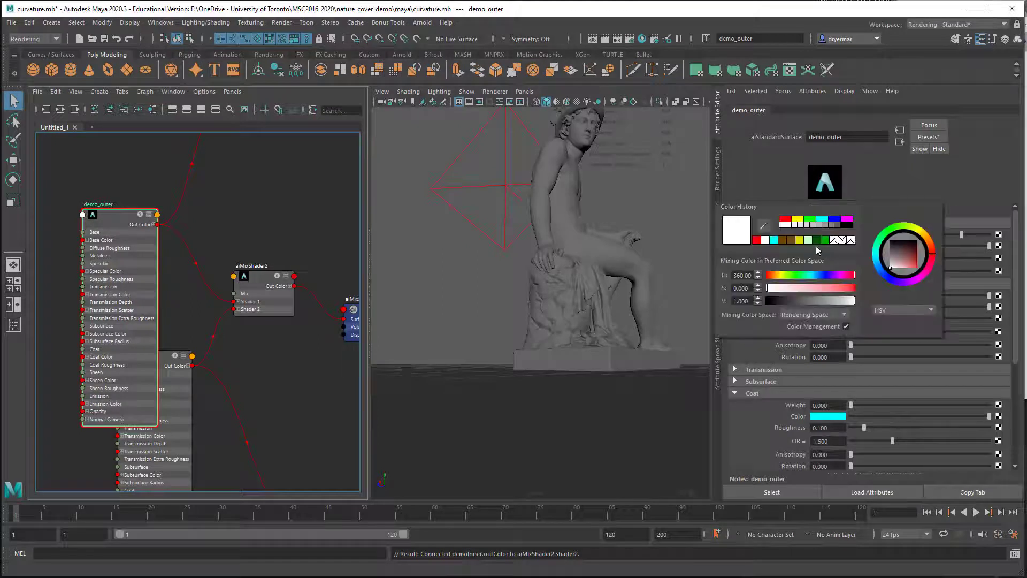
left_click(838, 223)
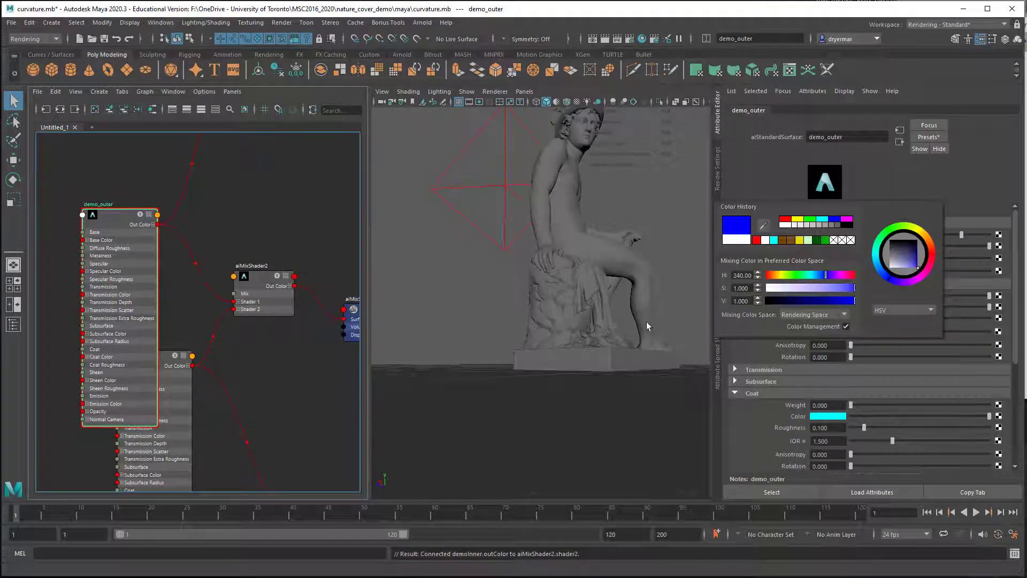
left_click(319, 366)
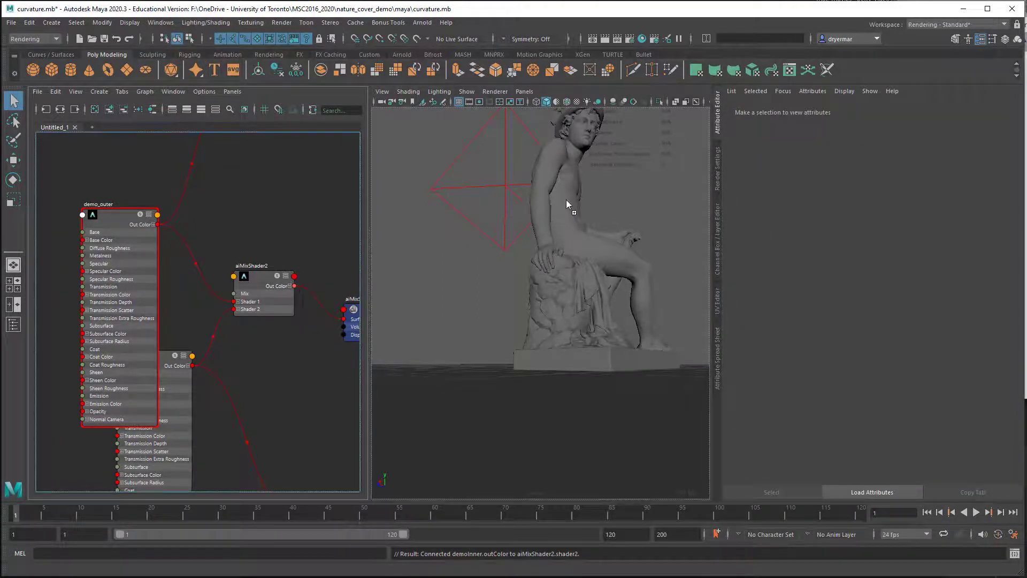
Step: Assign aiMixShader2 to the statue and start a live Arnold render of the whole seated figure
left_click_drag(569, 197, 490, 294, "alt")
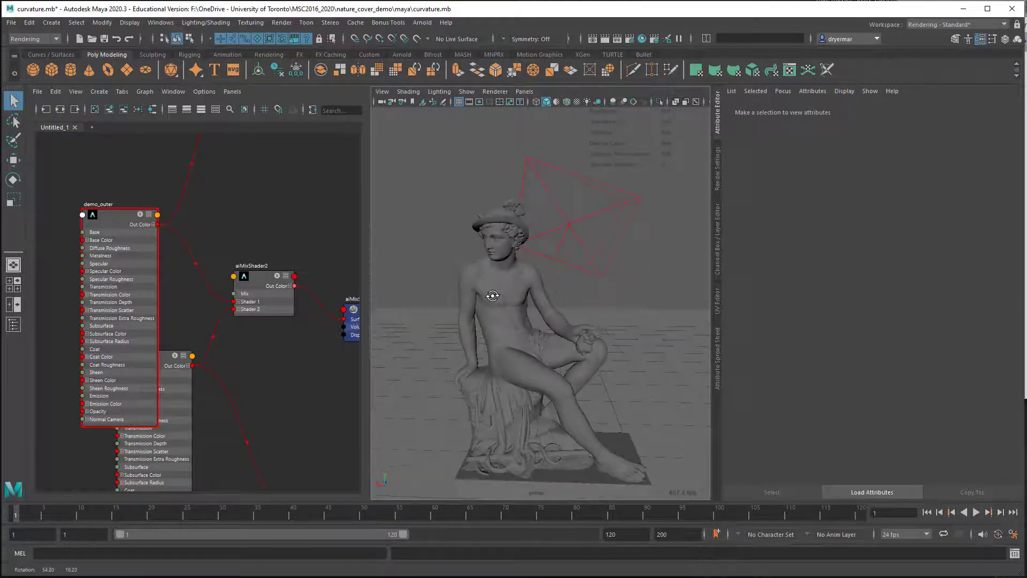
left_click(422, 23)
left_click(434, 53)
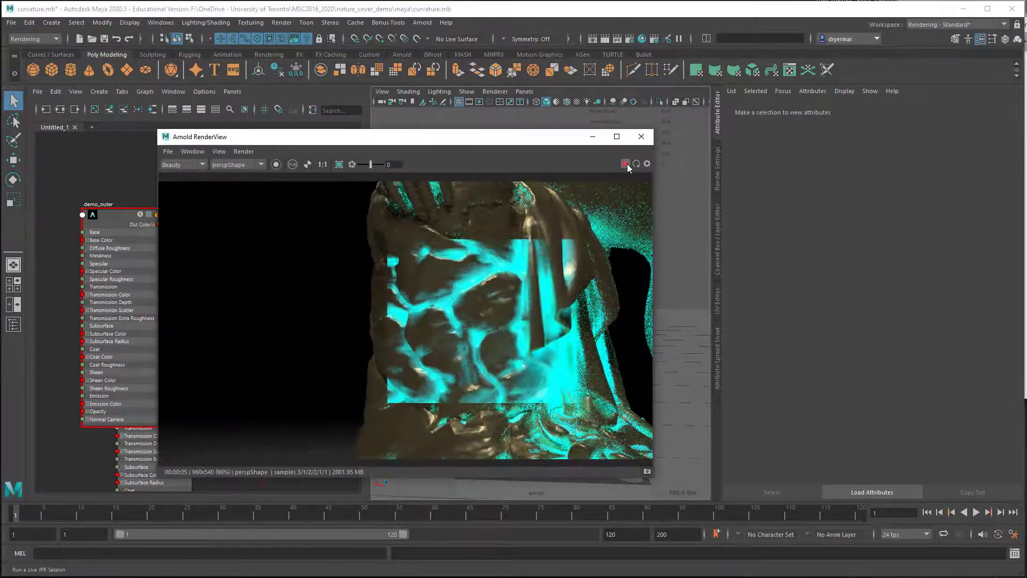
left_click(627, 164)
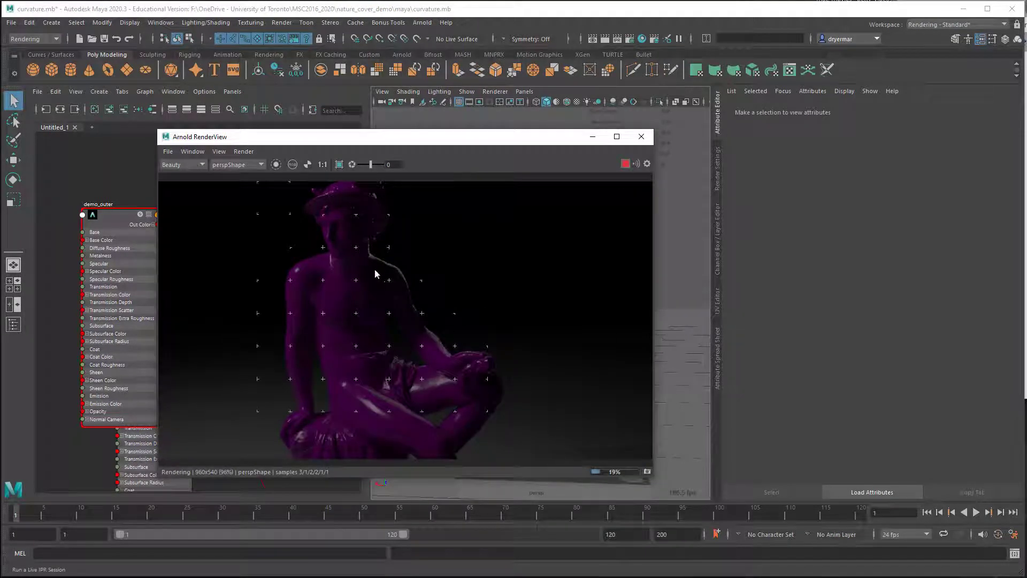
left_click_drag(364, 145, 516, 103)
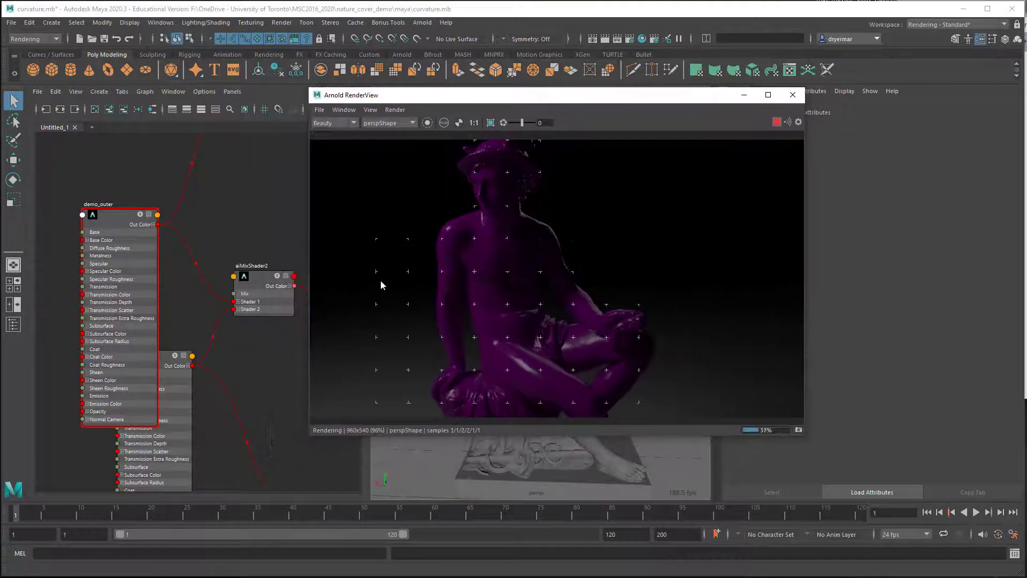
Step: Try the add mix mode on aiMixShader2 in the live render, and return it to blend
left_click(271, 287)
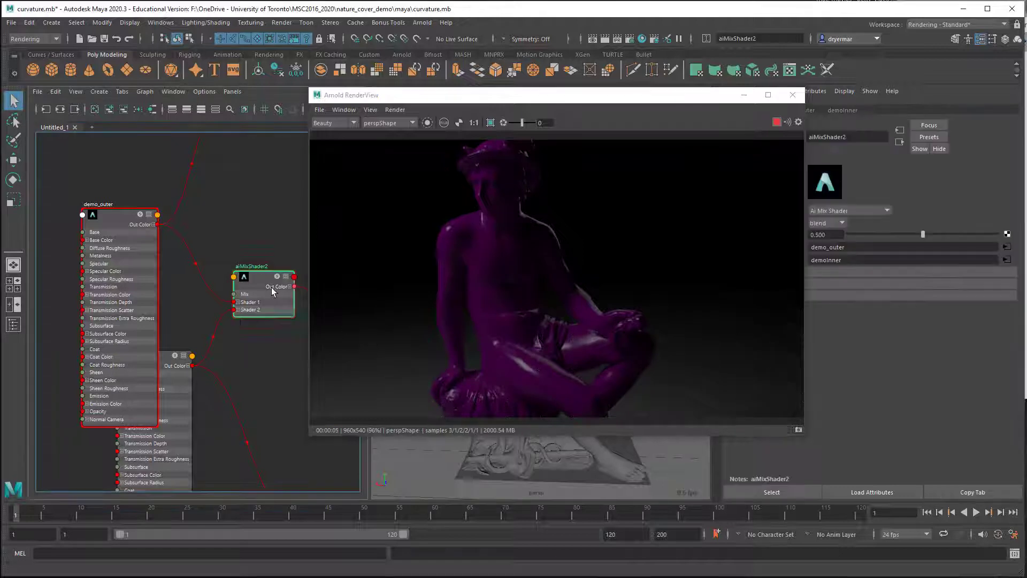
left_click_drag(564, 95, 389, 98)
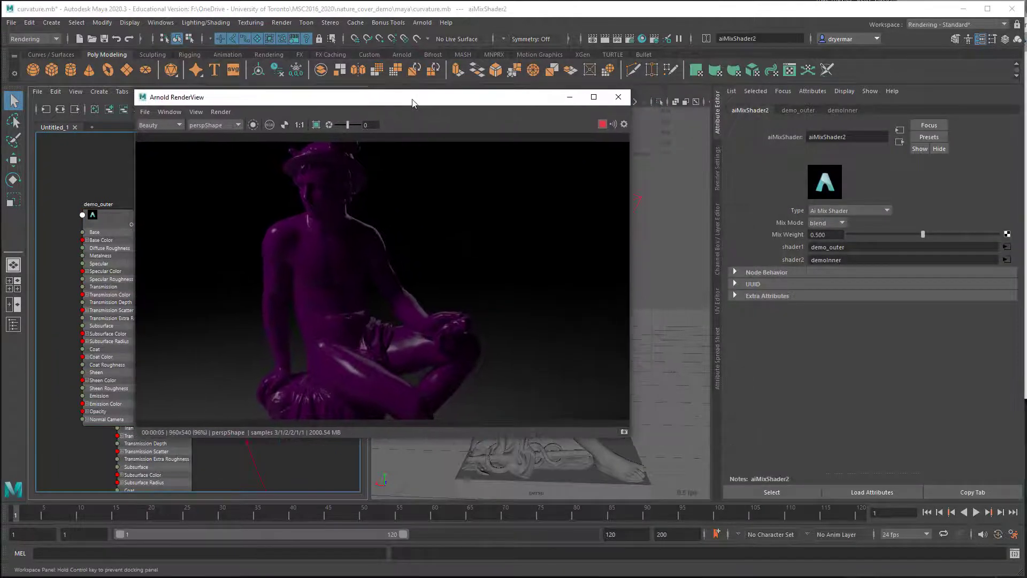
left_click(826, 223)
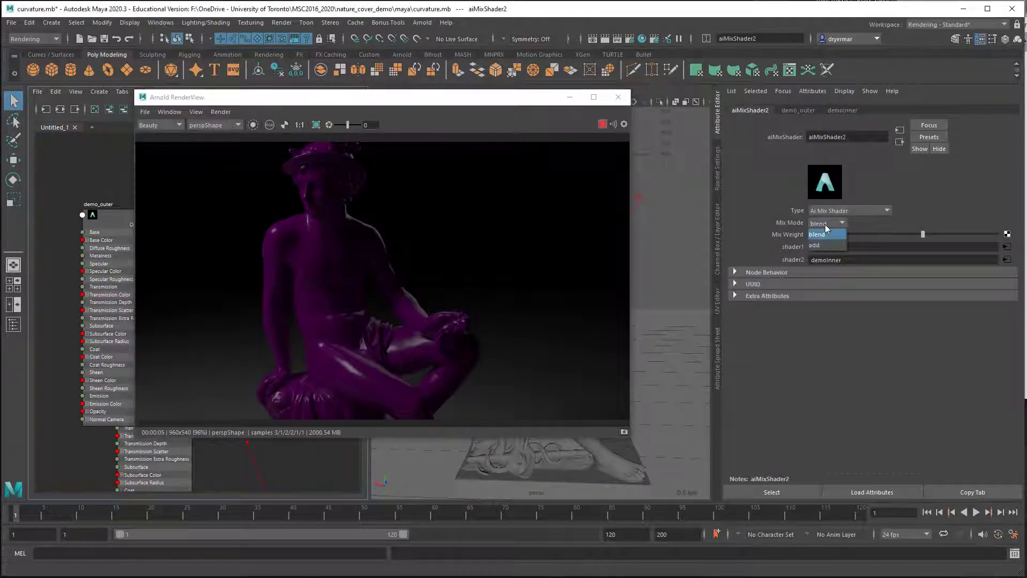
left_click(826, 245)
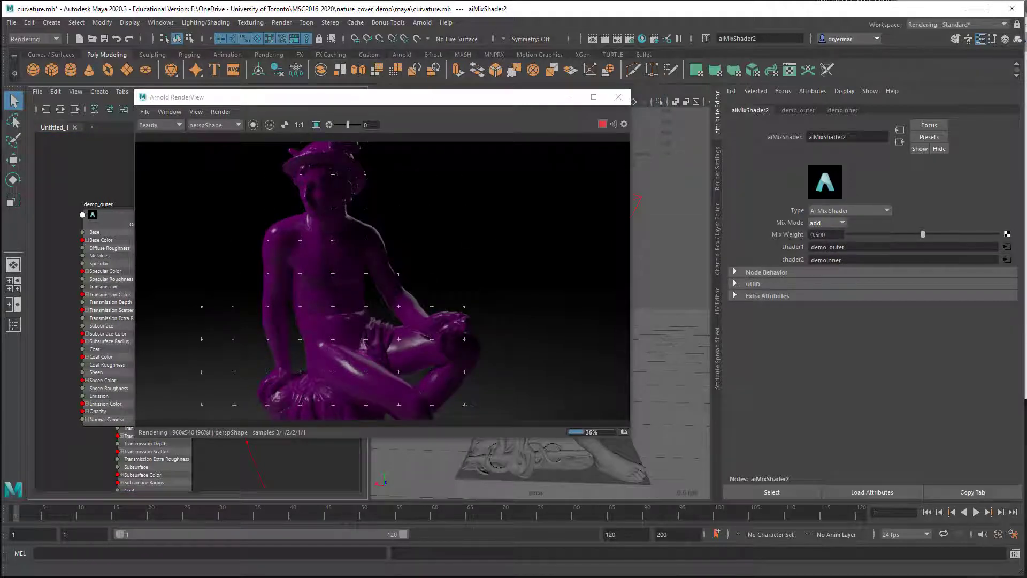
left_click(826, 234)
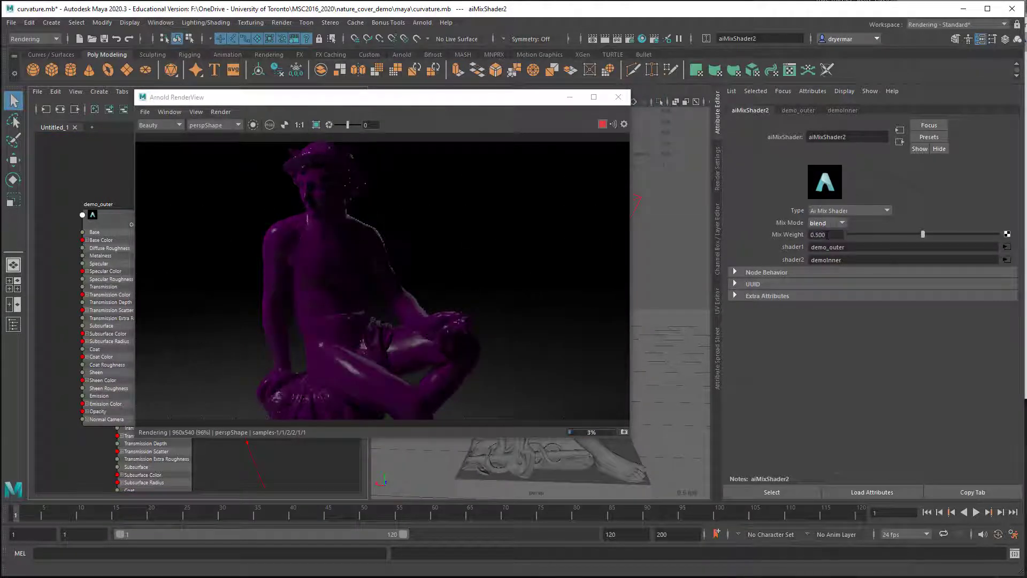
Step: Sweep the mix weight of aiMixShader2 between 0 and 1 in the live render, and leave it at about 0.43
left_click_drag(912, 235, 800, 237)
left_click_drag(883, 237, 1000, 235)
left_click_drag(936, 234, 835, 235)
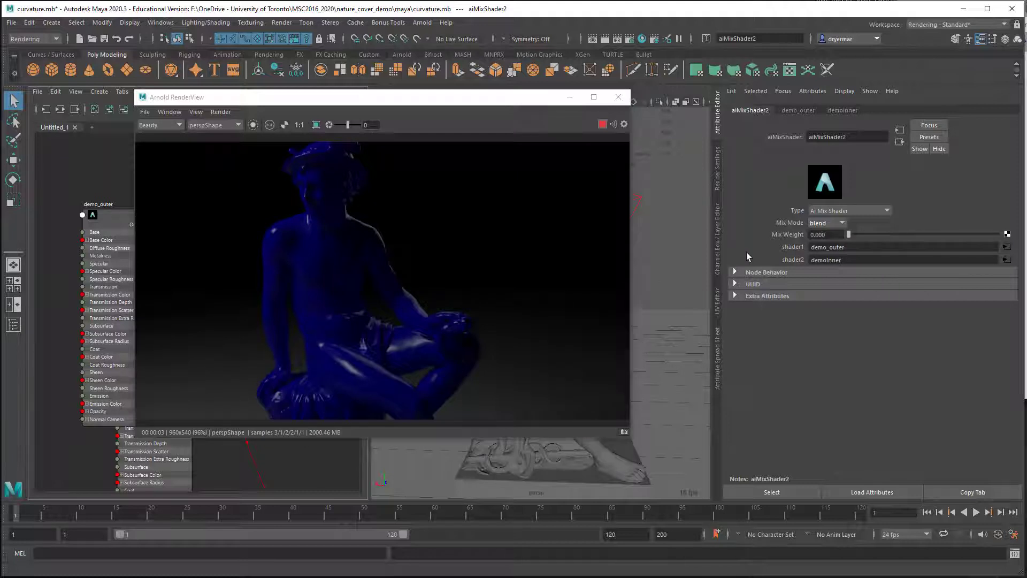
left_click_drag(856, 235, 910, 235)
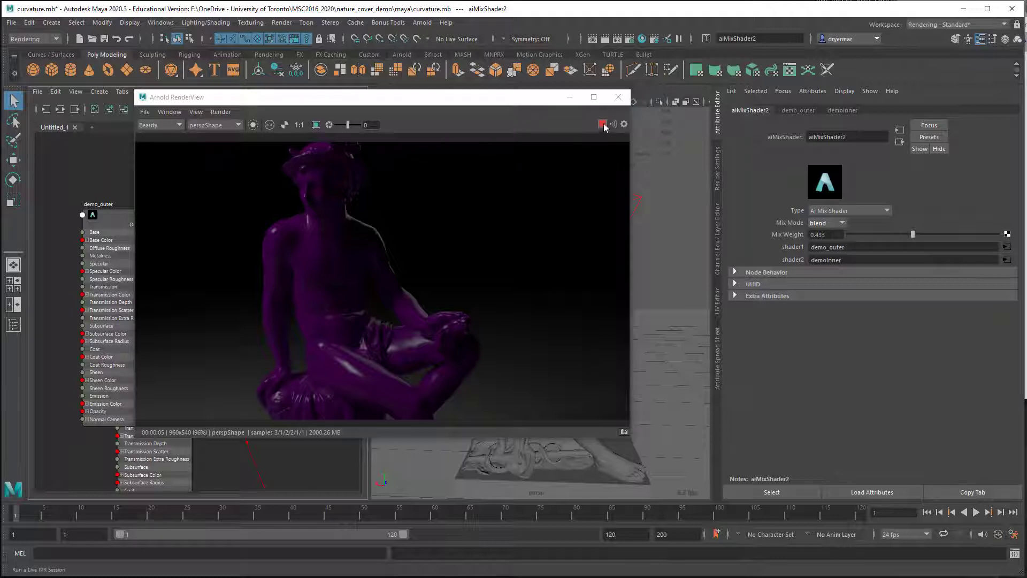
Step: Stop the live render and create an aiNoise node between demo_outer and aiMixShader2
left_click_drag(535, 96, 741, 114)
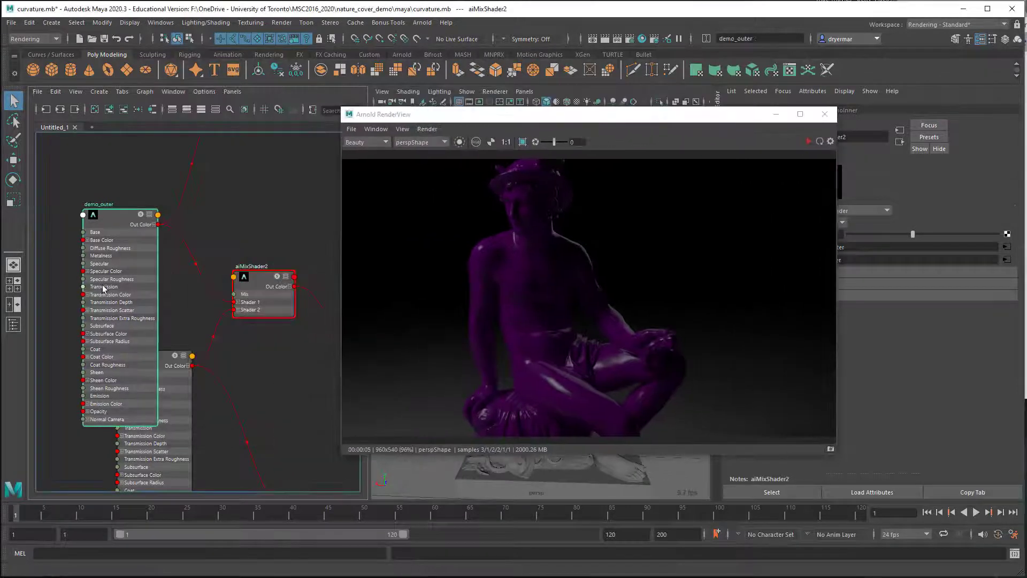
left_click_drag(122, 289, 107, 231)
key("Tab")
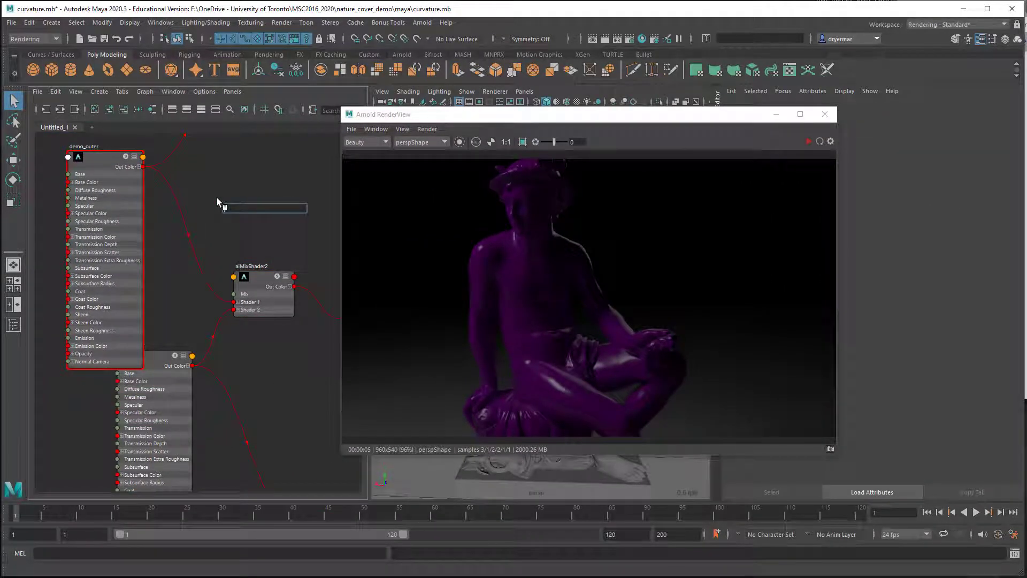
type("noi")
left_click(257, 218)
left_click_drag(259, 217, 203, 177)
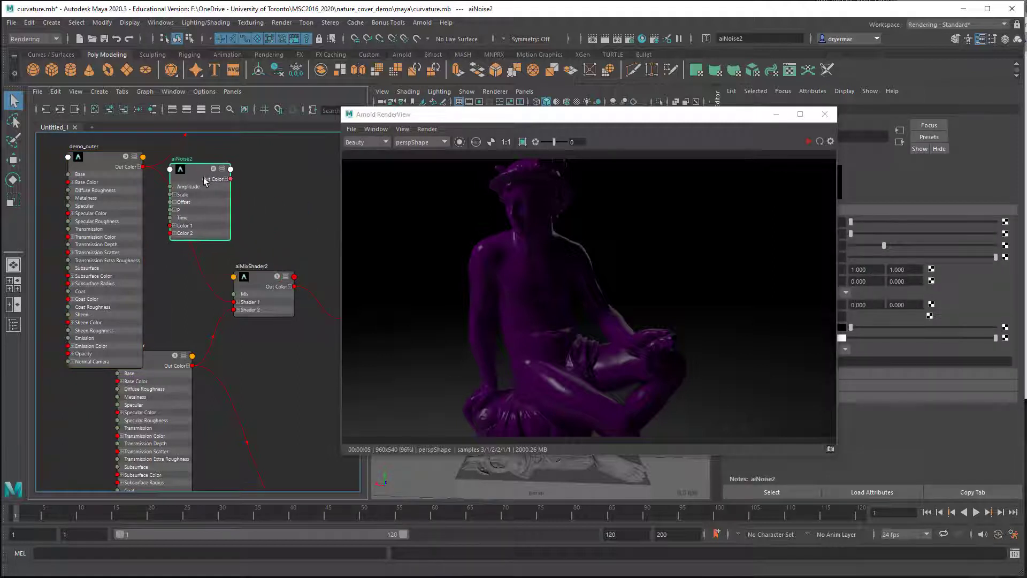
Step: Connect the noise node's Out Color R output to the Mix input of aiMixShader2
left_click_drag(450, 114, 357, 62)
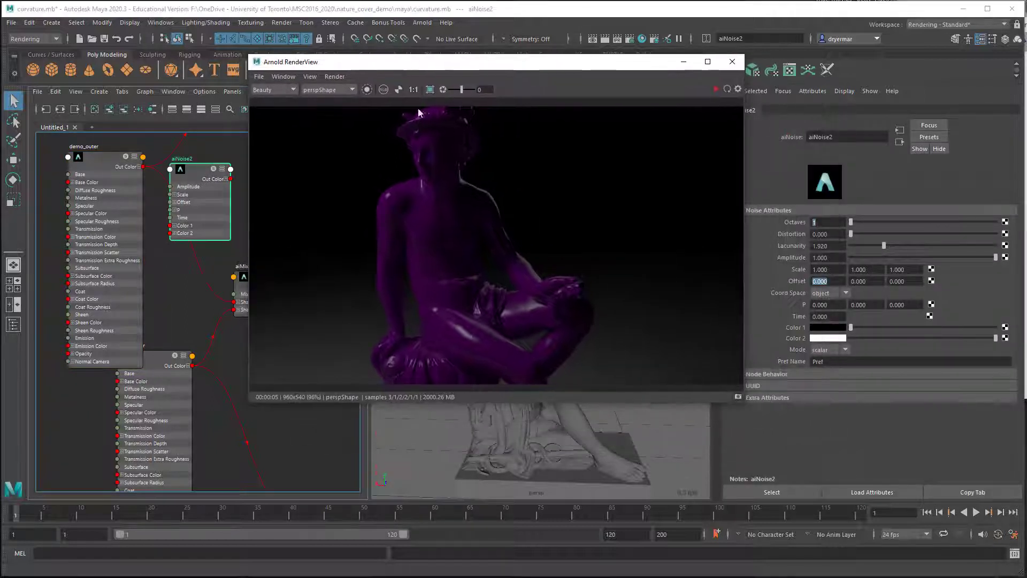
left_click(240, 294)
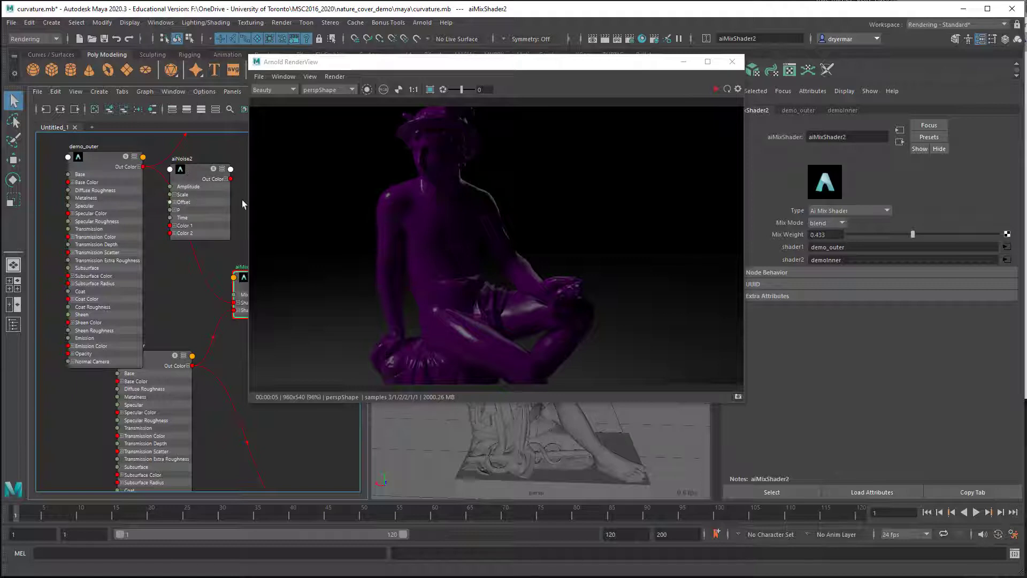
left_click_drag(357, 63, 500, 70)
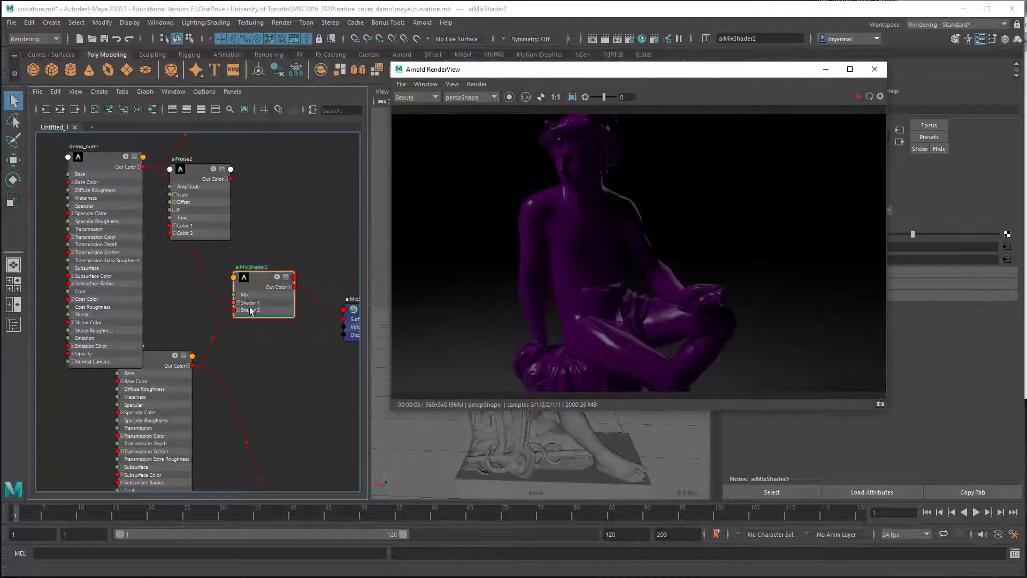
scroll(219, 318, "up", 4)
middle_click_drag(278, 297, 241, 398, "alt")
left_click_drag(148, 147, 140, 219)
left_click_drag(198, 234, 212, 380)
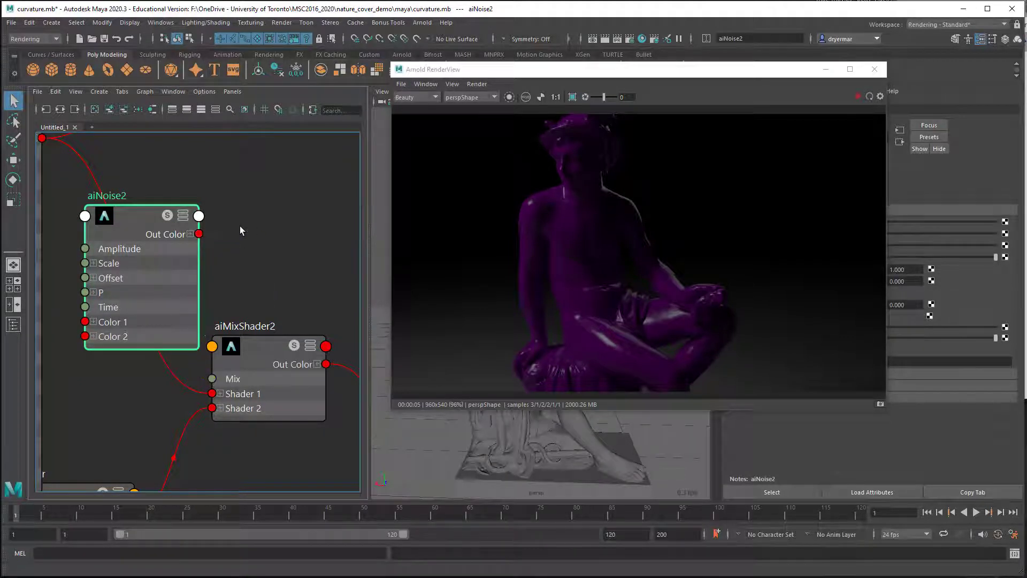
left_click(190, 234)
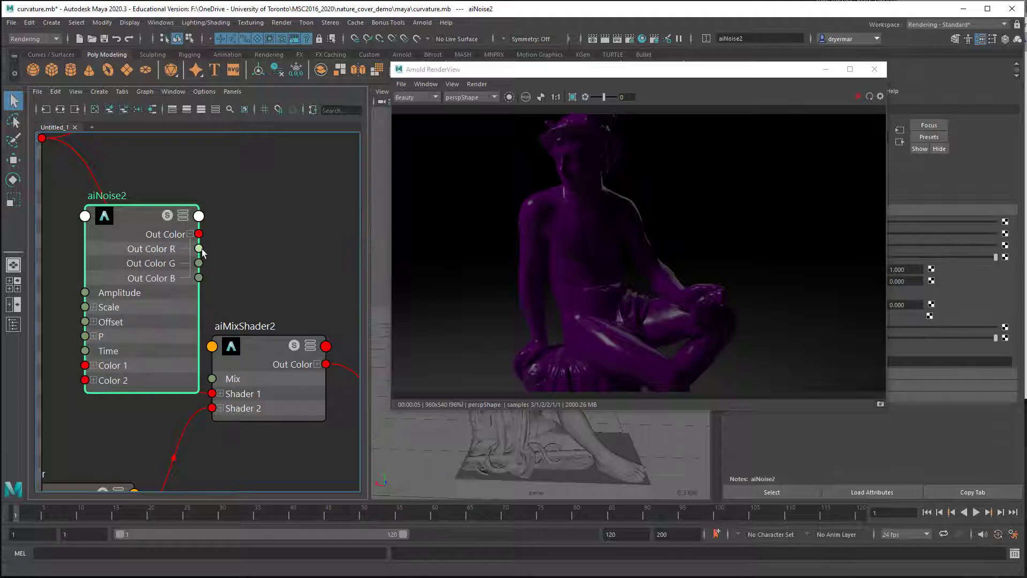
left_click_drag(198, 248, 212, 379)
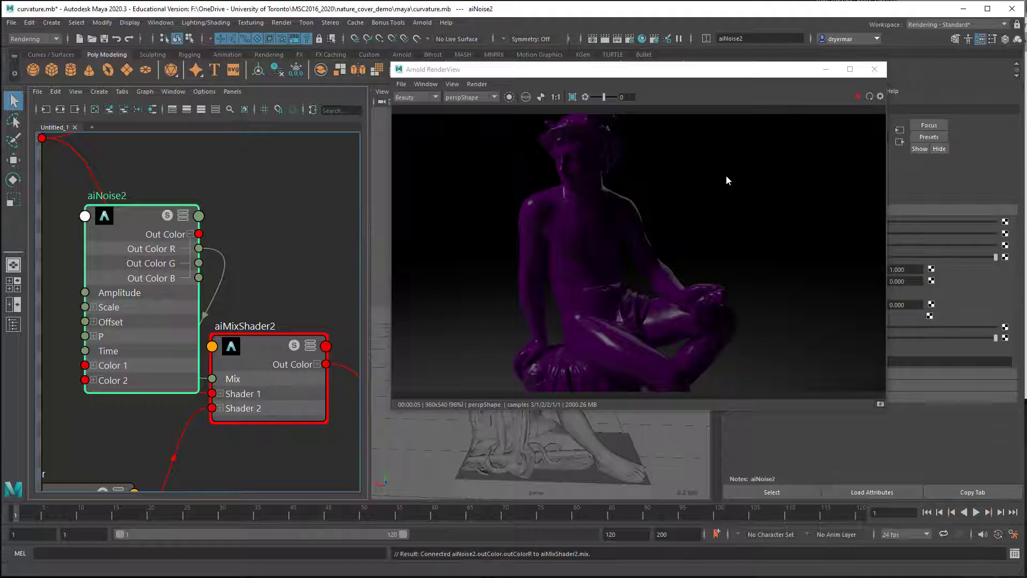
Step: Start the live render and set the scale of aiNoise2 to 5 on all three axes
left_click(857, 96)
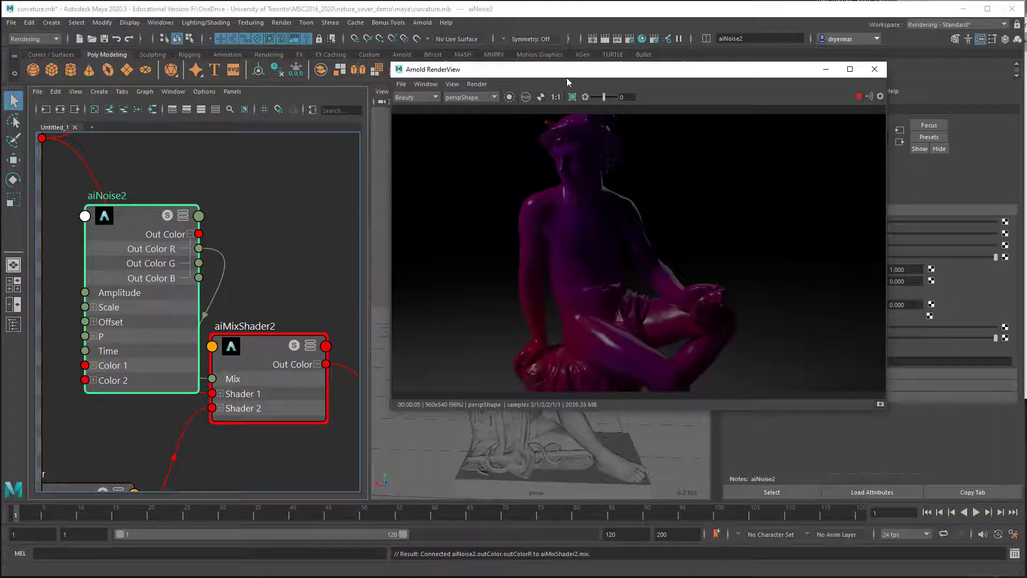
left_click_drag(567, 78, 484, 82)
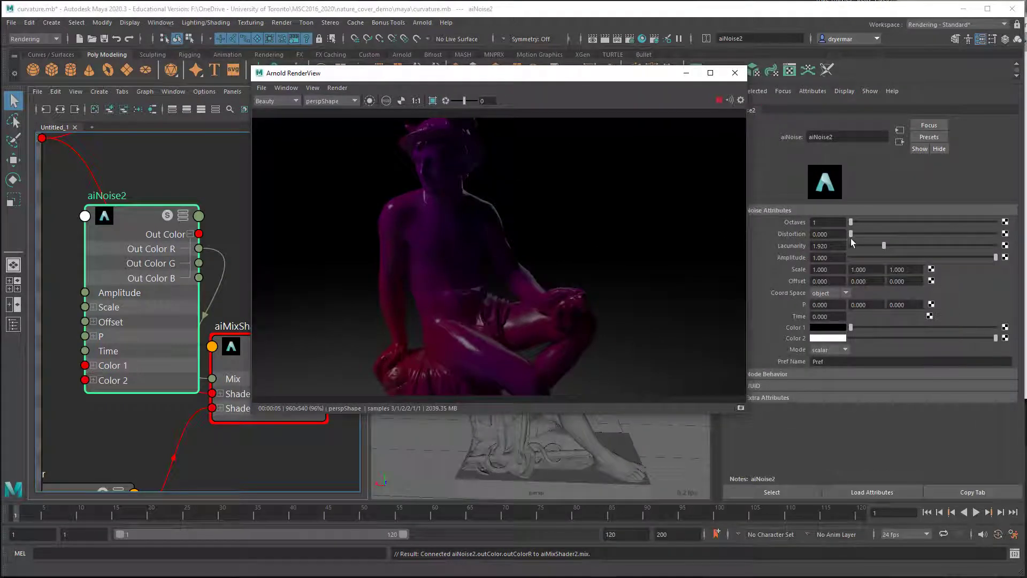
left_click(824, 269)
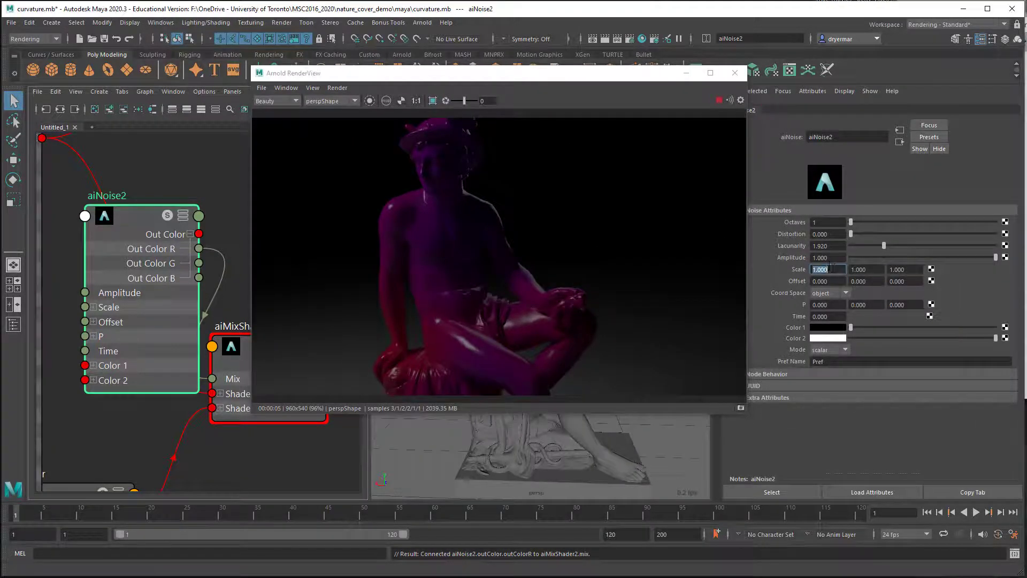
type("5")
key("Tab")
type("5")
key("Tab")
type("5")
key("Tab")
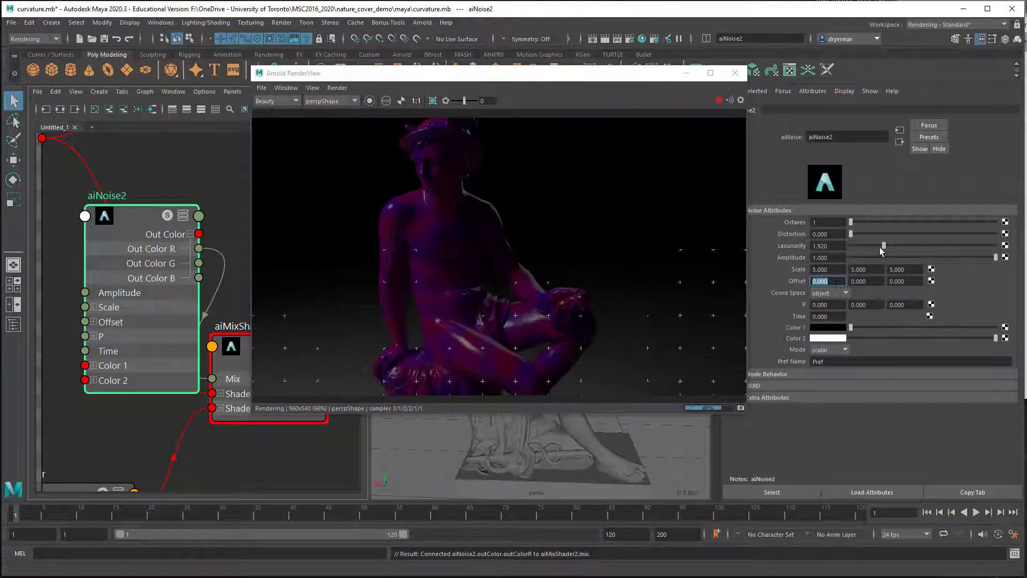
Step: Raise the lacunarity of aiNoise2 to about 4.465 and its octaves to 7, and stop the live render
left_click_drag(939, 248, 975, 249)
left_click_drag(851, 222, 971, 225)
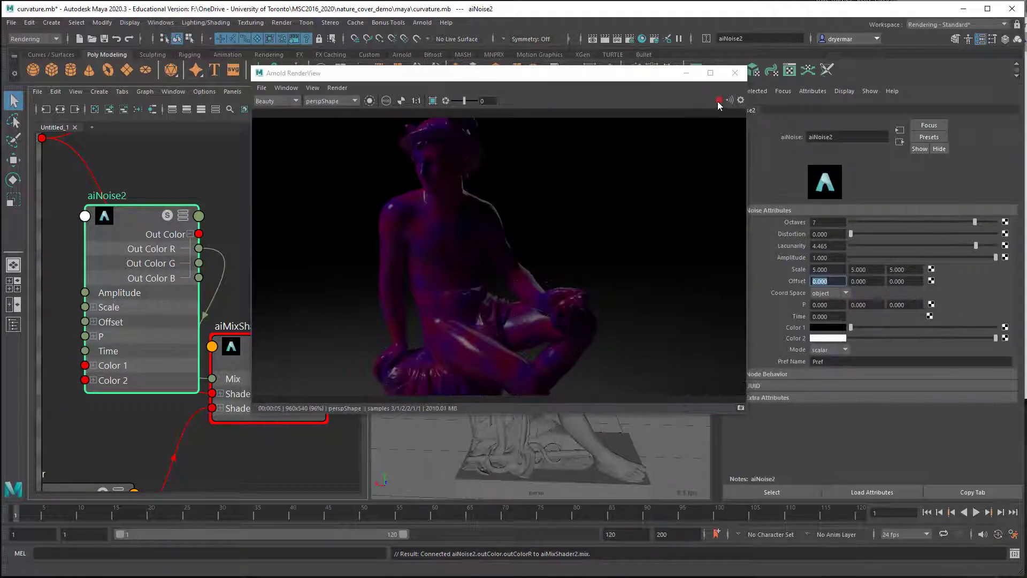
left_click(718, 100)
left_click_drag(449, 76, 560, 90)
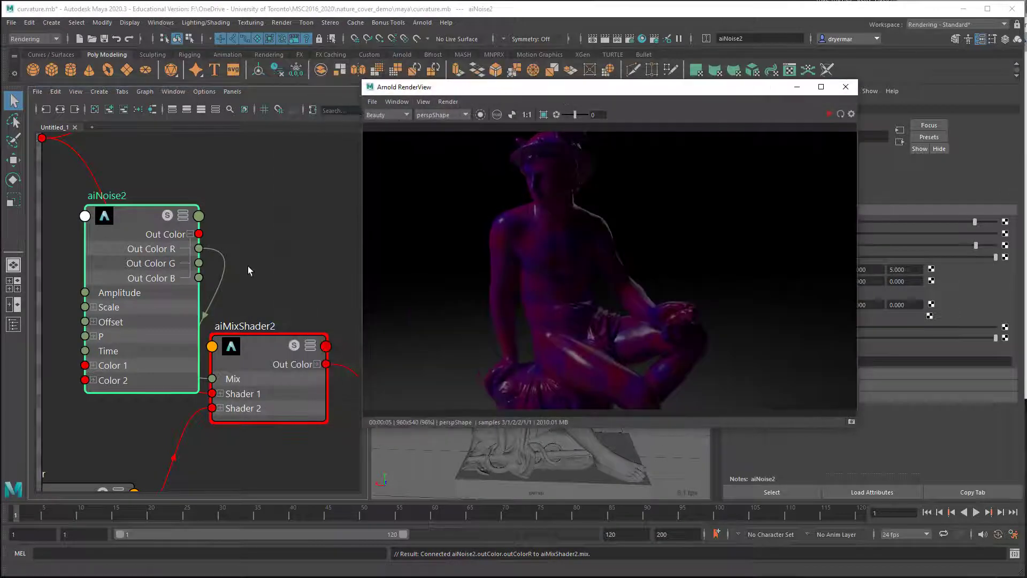
Step: Delete the aiNoise2 node that drives the mix of aiMixShader2
scroll(248, 265, "down", 3)
left_click_drag(171, 221, 168, 170)
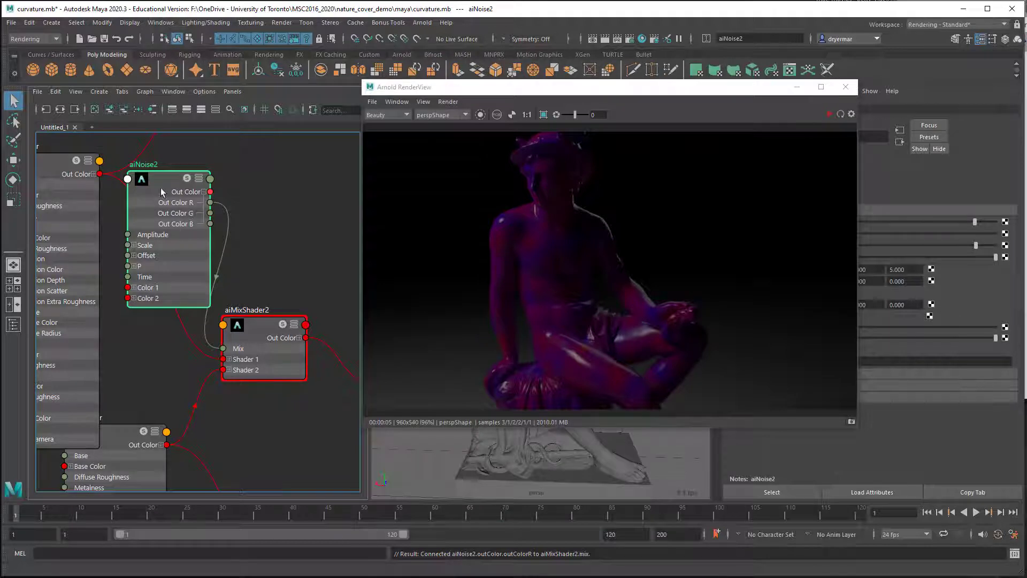
left_click_drag(160, 187, 200, 171)
key("Delete")
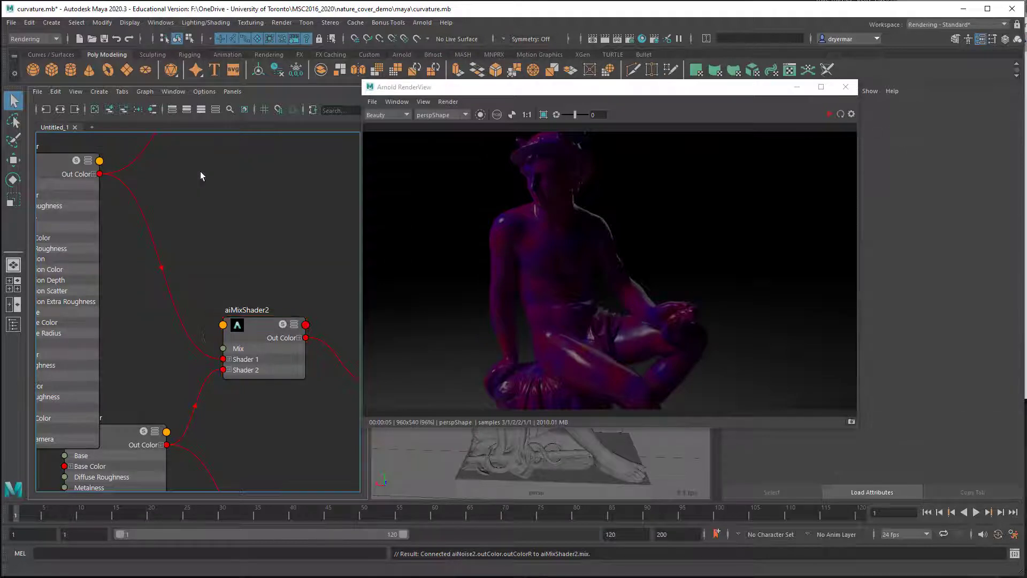
key("a")
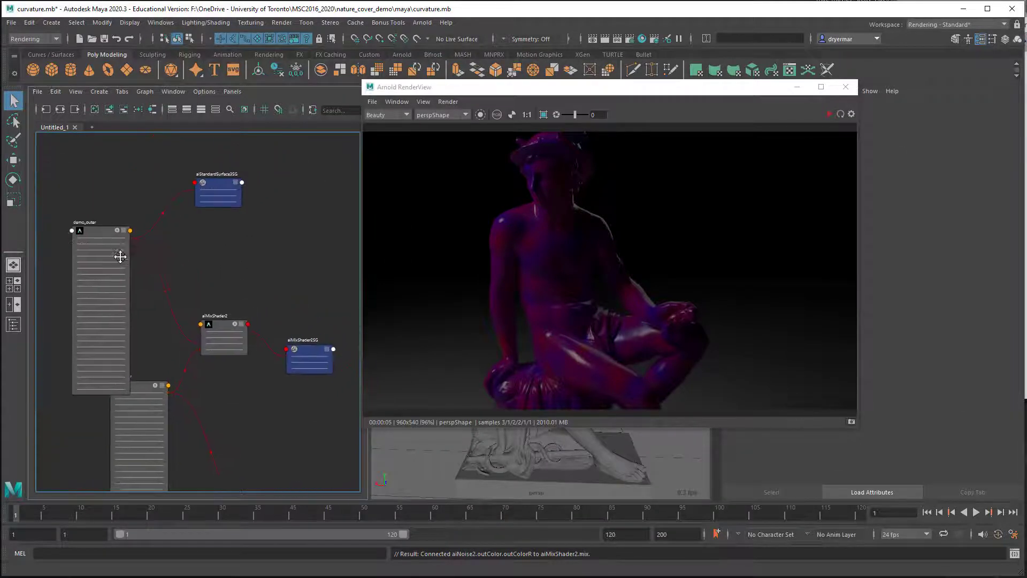
Step: Create an aiCurvature node and place it between demo_outer and aiMixShader2 in the graph
key("Tab")
type("c")
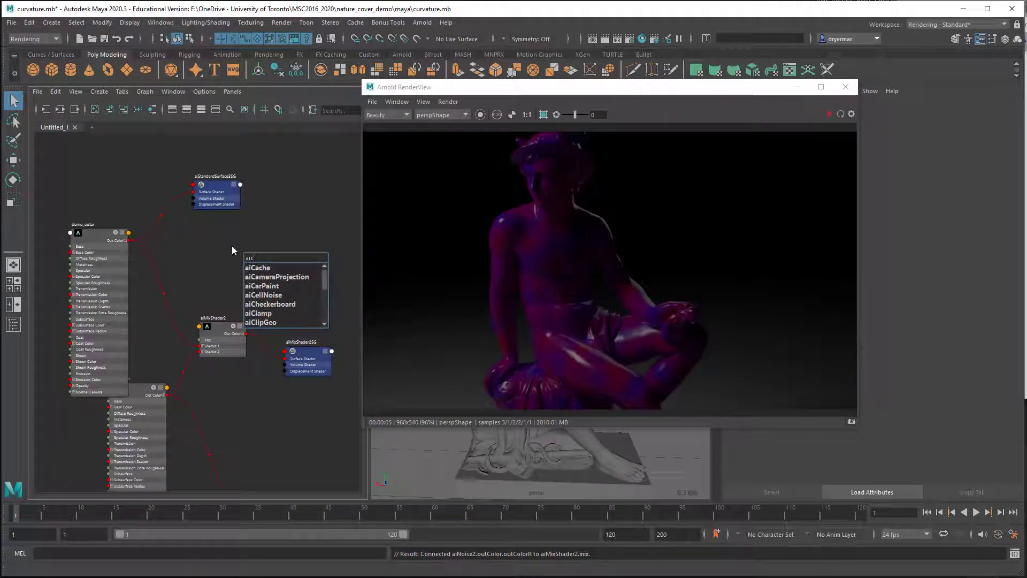
type("ur")
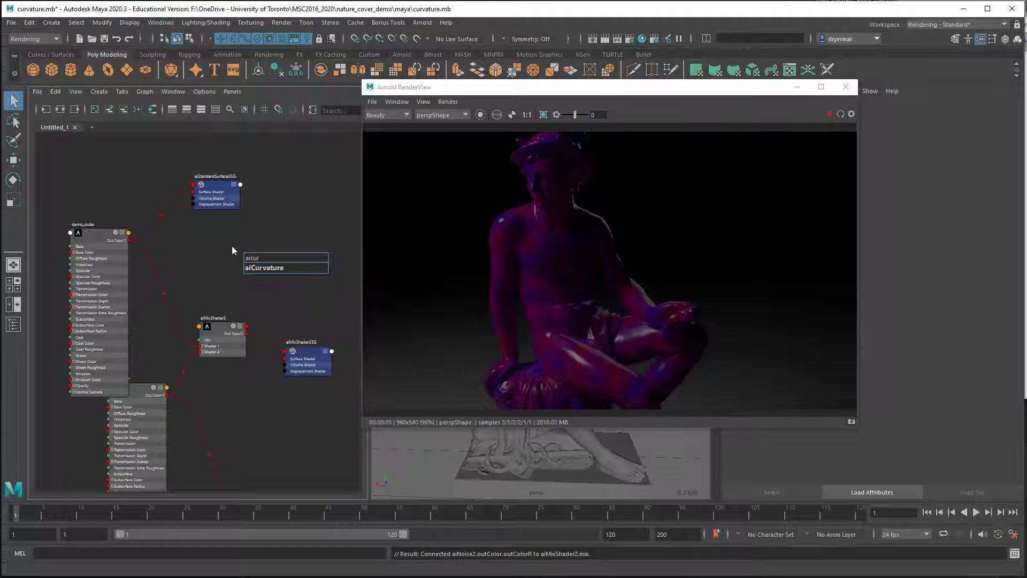
left_click(252, 268)
left_click_drag(257, 270, 197, 268)
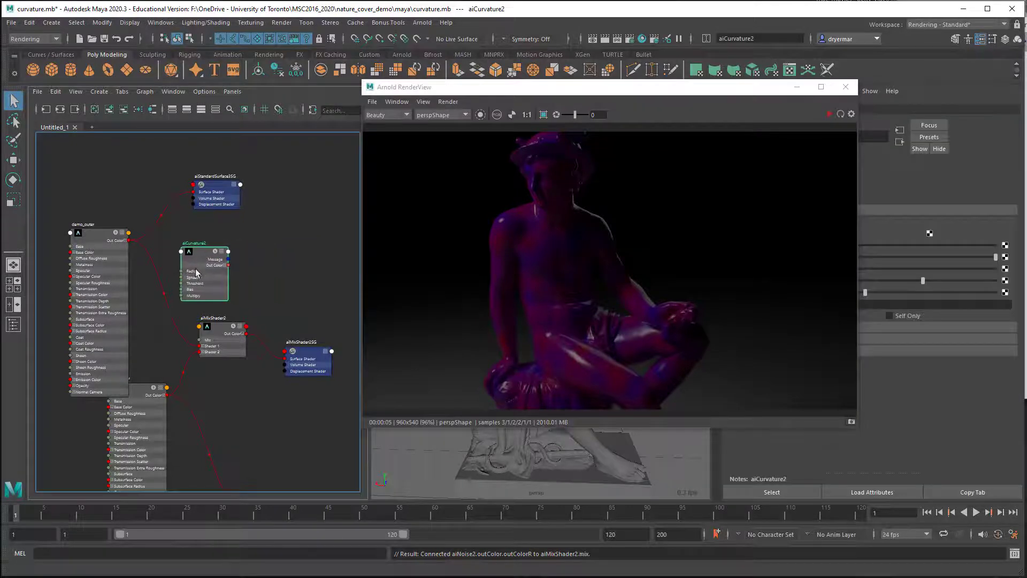
right_click_drag(188, 285, 286, 276, "alt")
middle_click_drag(286, 275, 231, 257, "alt")
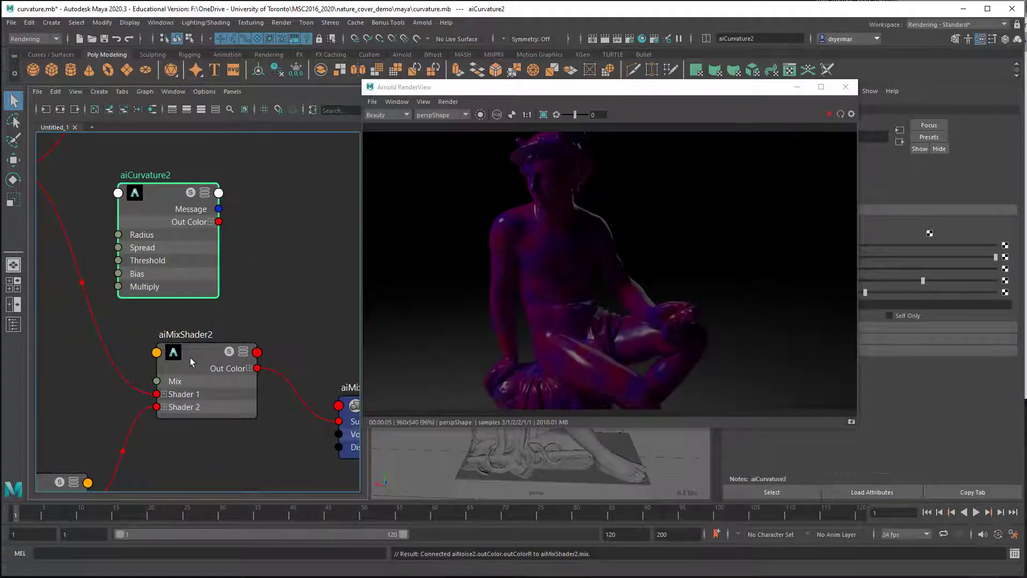
Step: Connect the curvature node's Out Color R output to the Mix input of aiMixShader2, spacing the two nodes apart
left_click_drag(190, 357, 226, 355)
left_click_drag(158, 216, 153, 205)
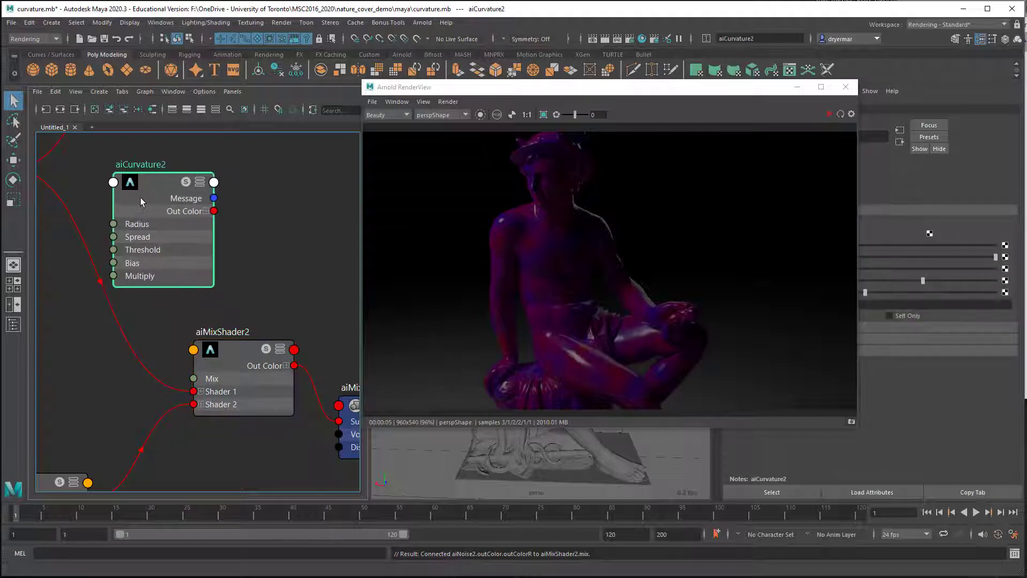
left_click(206, 211)
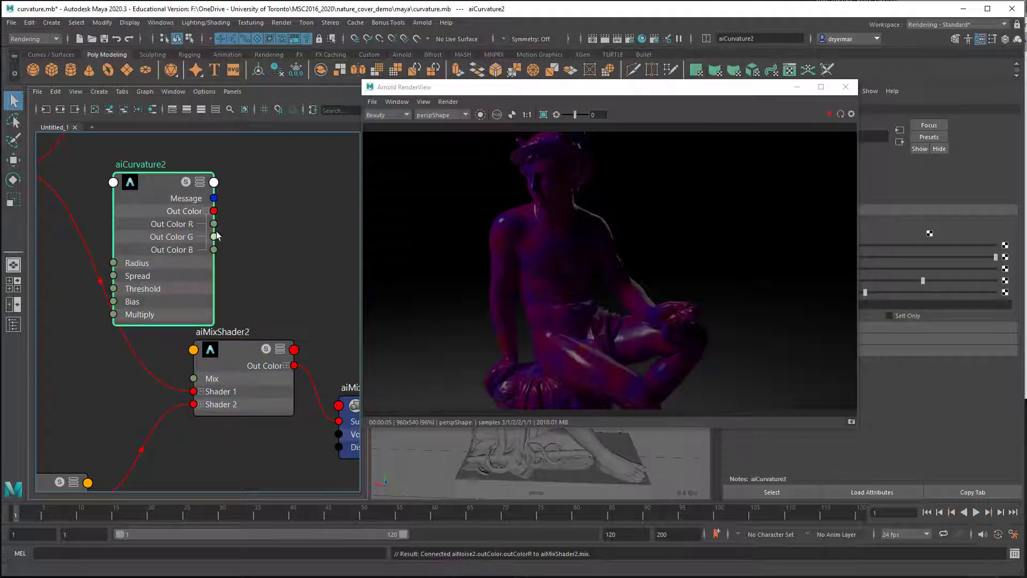
left_click_drag(214, 223, 194, 379)
left_click_drag(161, 198, 136, 179)
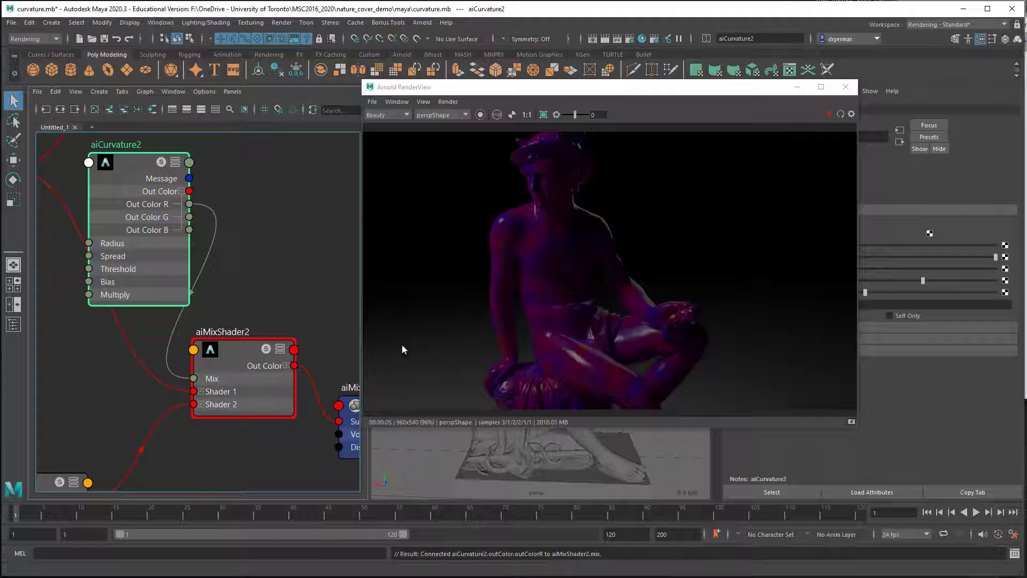
Step: Start the live render and examine the convex curvature mask on the statue's drapery and base edges
left_click(827, 113)
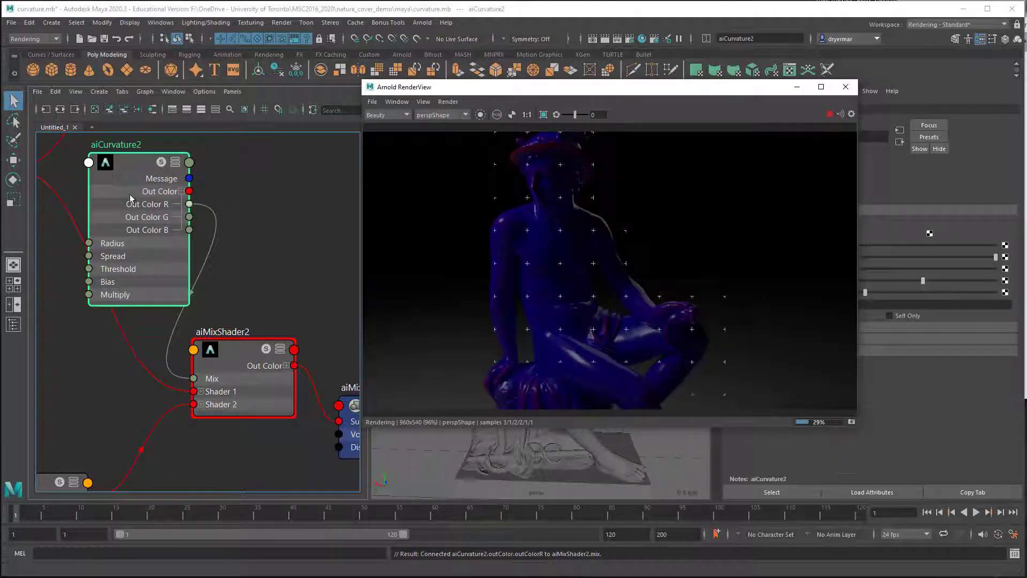
left_click_drag(528, 87, 470, 60)
middle_click_drag(534, 465, 543, 394, "alt")
right_click_drag(502, 434, 615, 441, "alt")
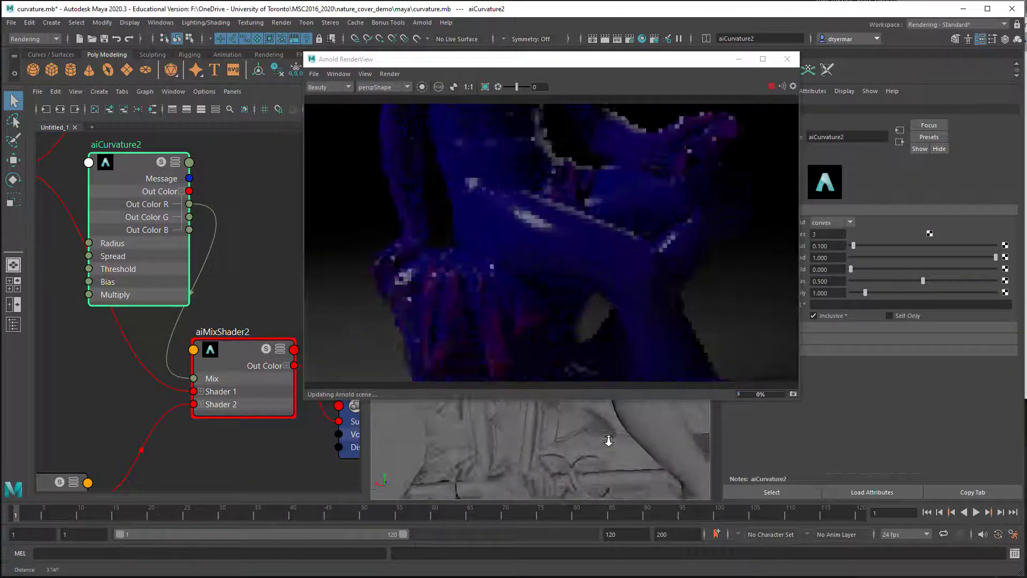
middle_click_drag(581, 439, 597, 358, "alt")
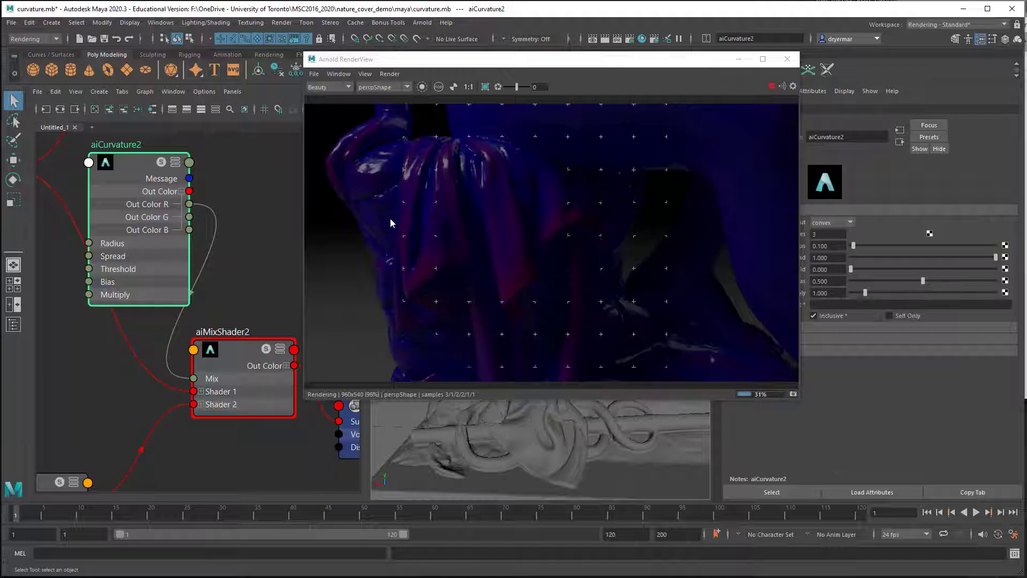
mouse_move(572, 264)
left_mouse_down("alt")
mouse_move(411, 235)
mouse_move(578, 236)
mouse_move(618, 312)
mouse_move(669, 321)
mouse_move(630, 303)
mouse_move(540, 312)
mouse_move(547, 325)
left_mouse_up("alt")
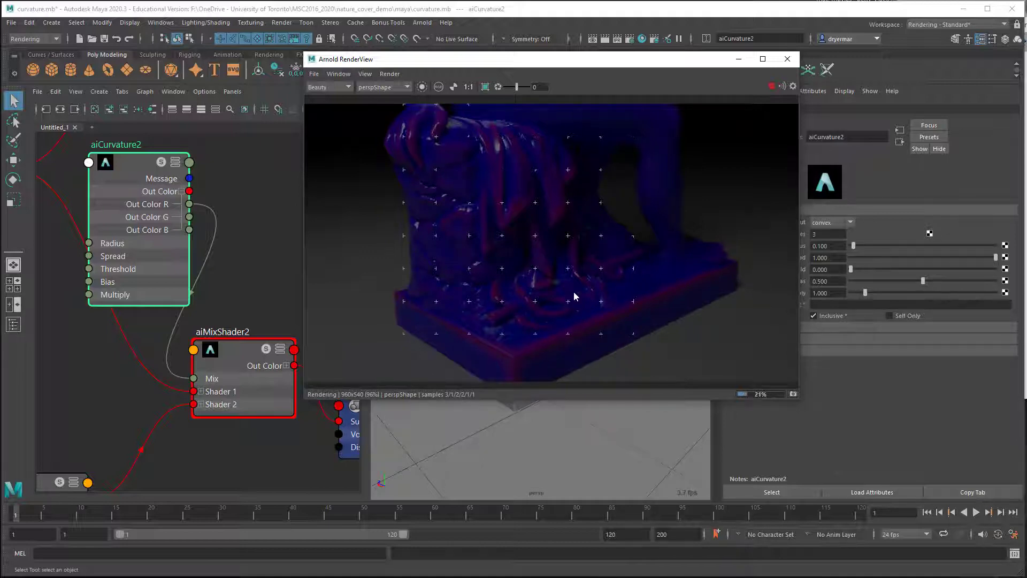
left_click_drag(560, 304, 505, 321, "alt")
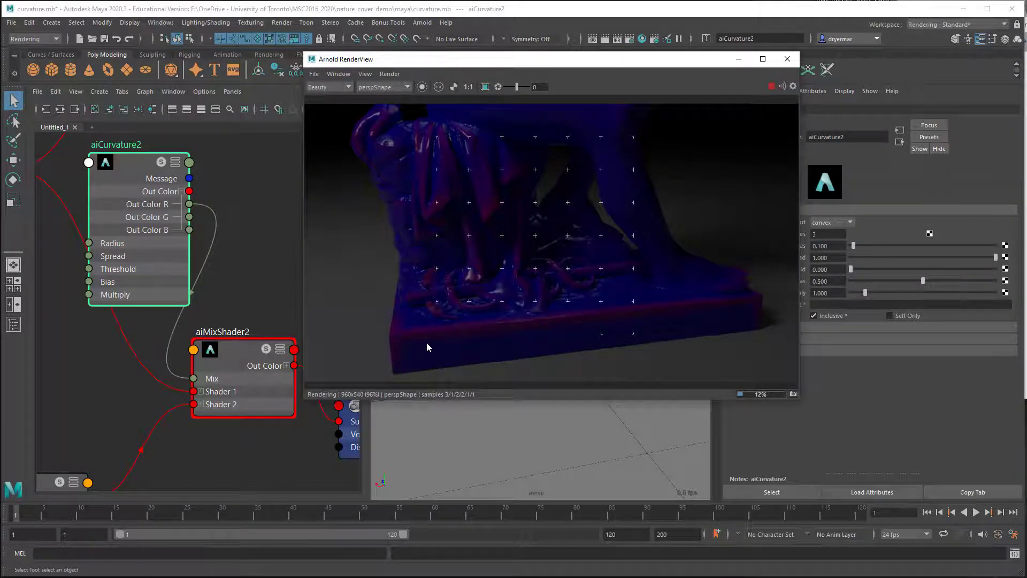
left_click_drag(425, 342, 459, 341, "alt")
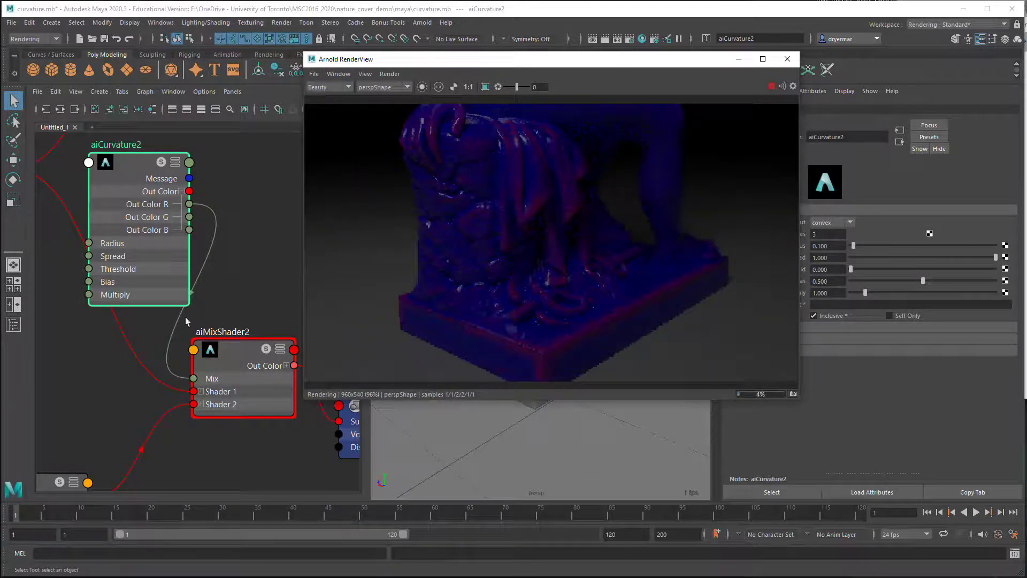
Step: Set the output of aiCurvature2 to concave and inspect the statue's creases in the live render
left_click_drag(436, 63, 351, 57)
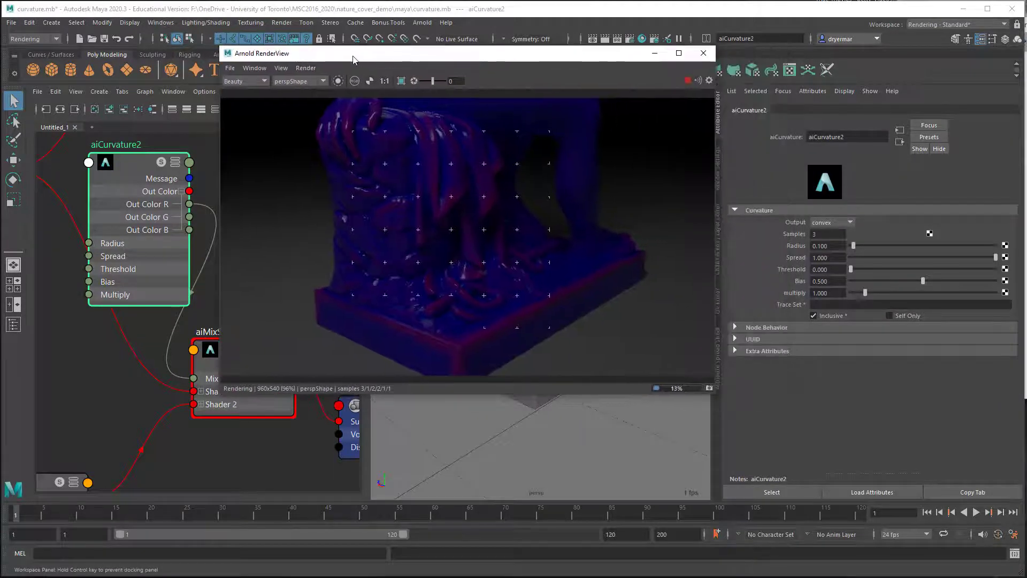
left_click(120, 169)
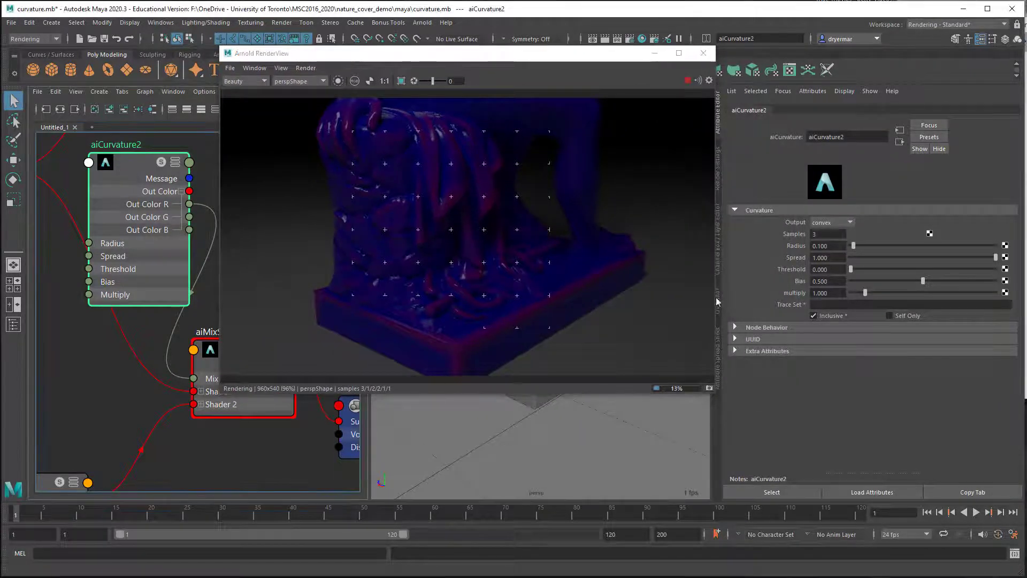
left_click(819, 222)
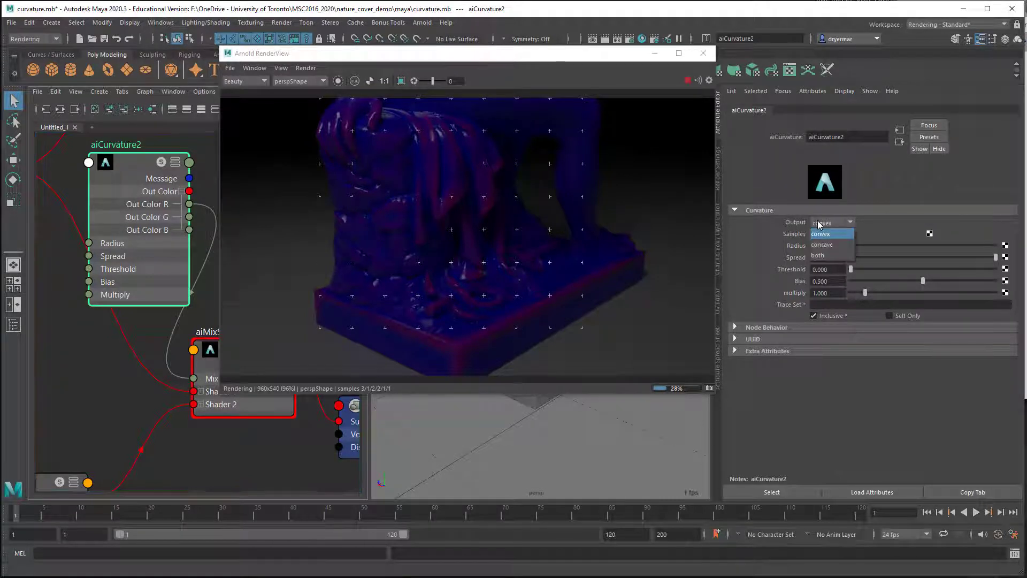
left_click(824, 245)
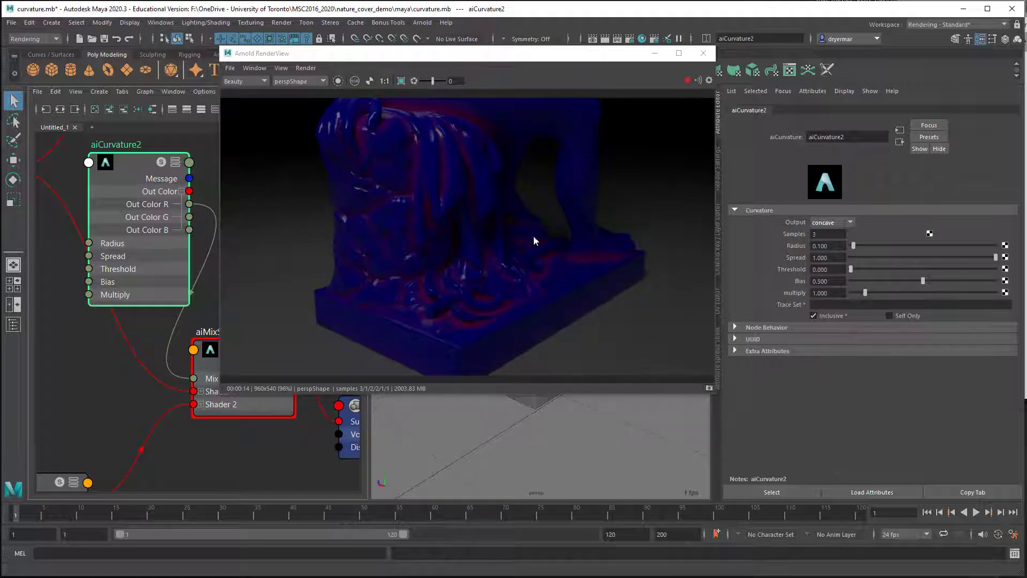
left_click_drag(545, 364, 552, 297, "alt")
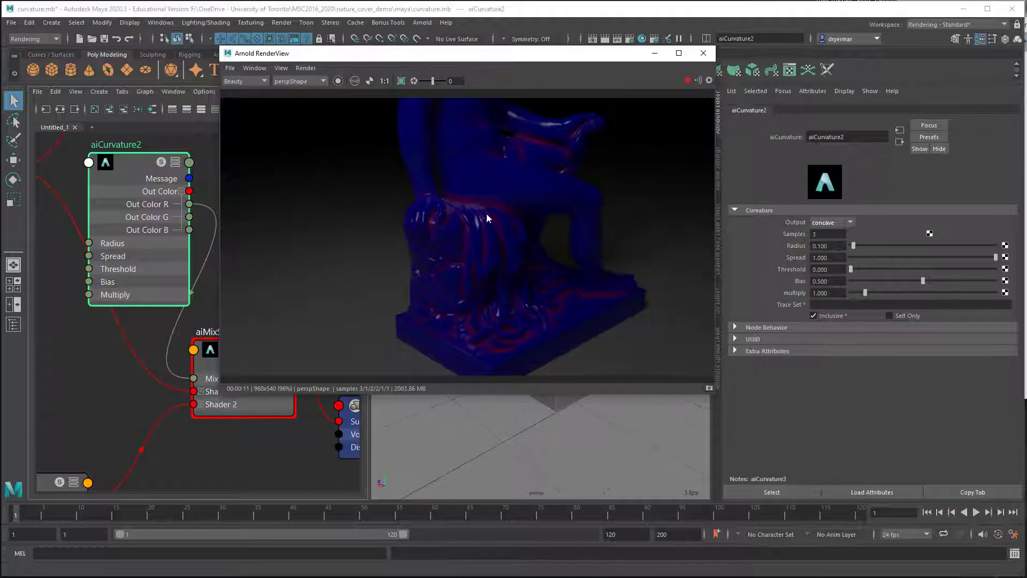
left_click_drag(505, 266, 447, 268, "alt")
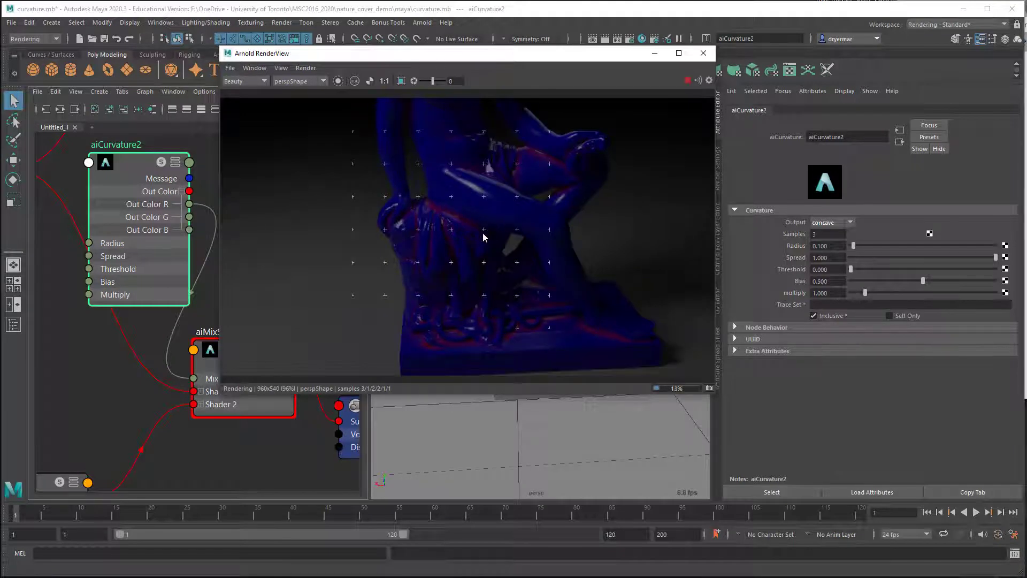
left_click_drag(419, 262, 487, 220, "alt")
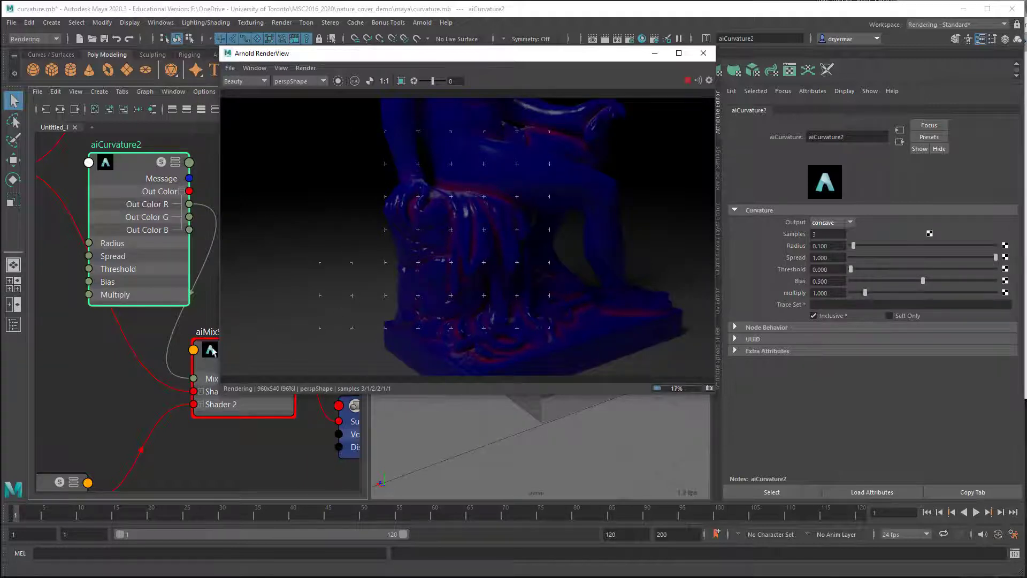
Step: Try red as the base color of demo_outer in the live render
scroll(107, 304, "down", 2)
middle_click_drag(126, 309, 212, 338, "alt")
left_click(112, 282)
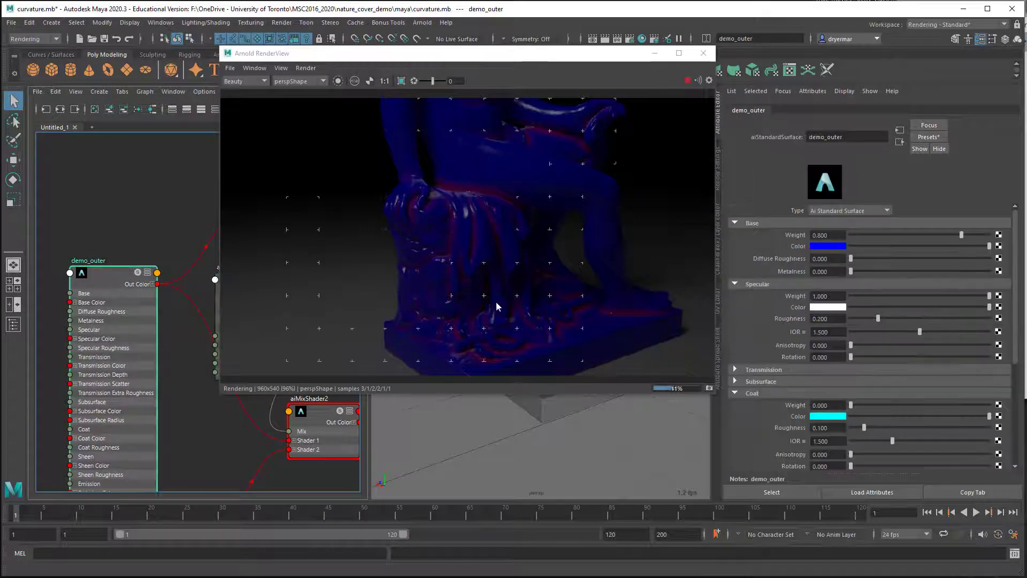
left_click(826, 247)
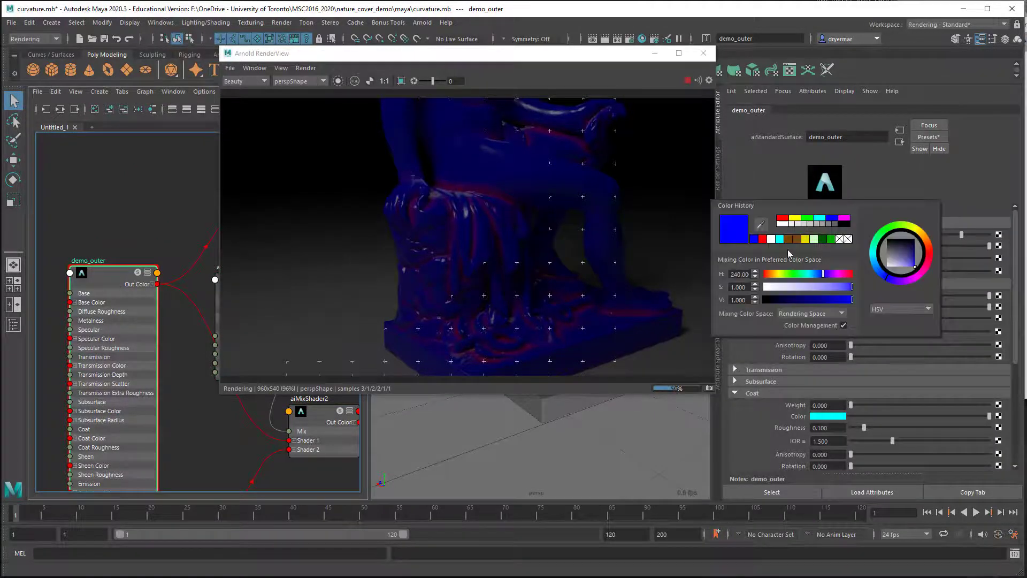
left_click(762, 241)
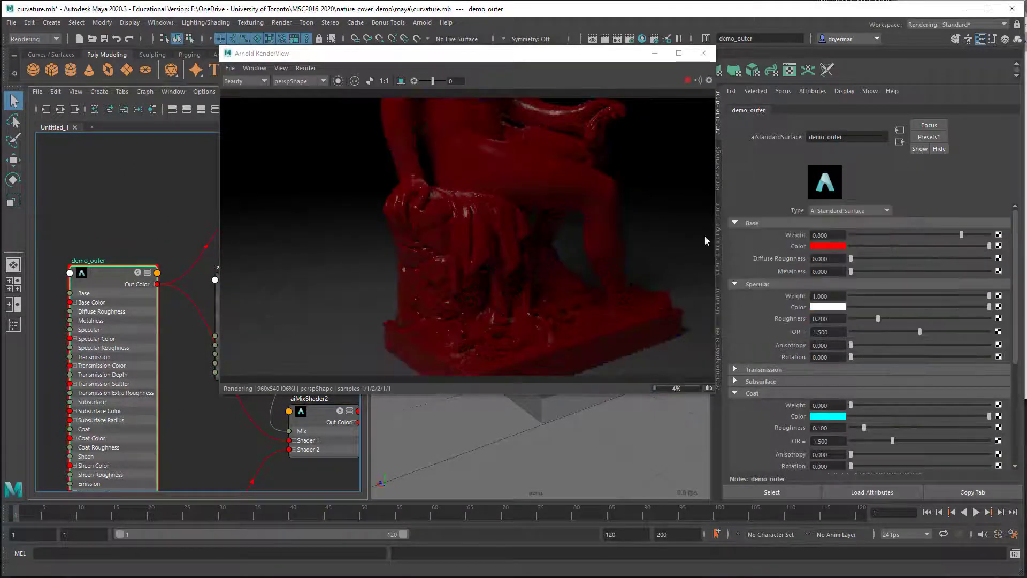
Step: Try a pale pink base color with 0.686 saturation on demo_outer, and return it to blue
left_click(824, 246)
left_click(823, 284)
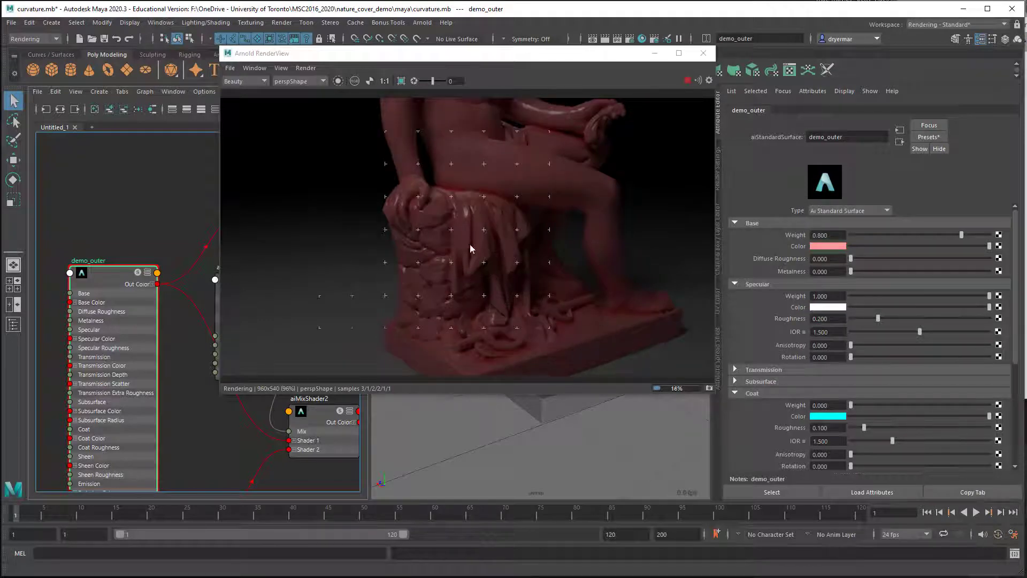
right_click_drag(483, 225, 660, 242, "alt")
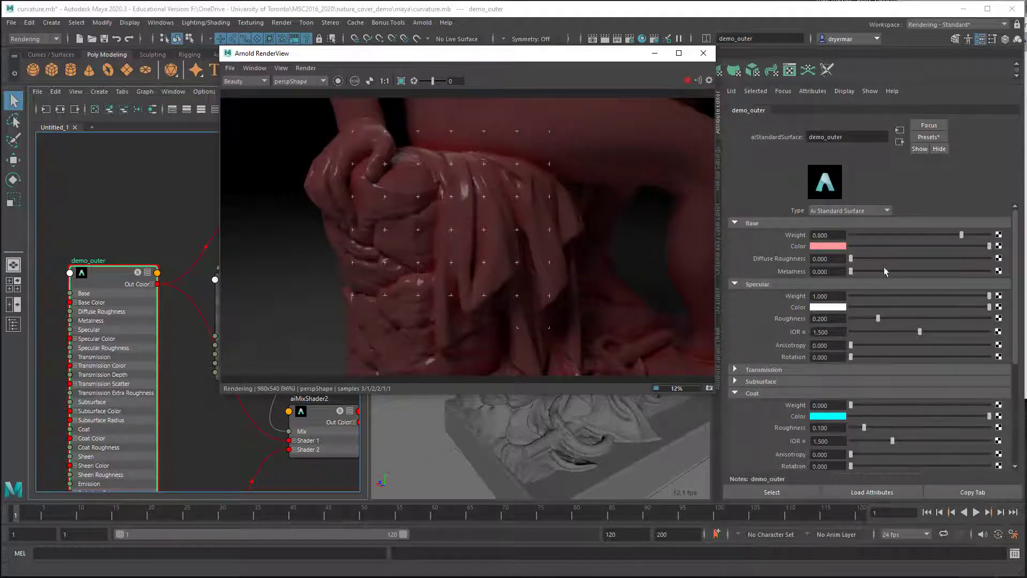
left_click(825, 246)
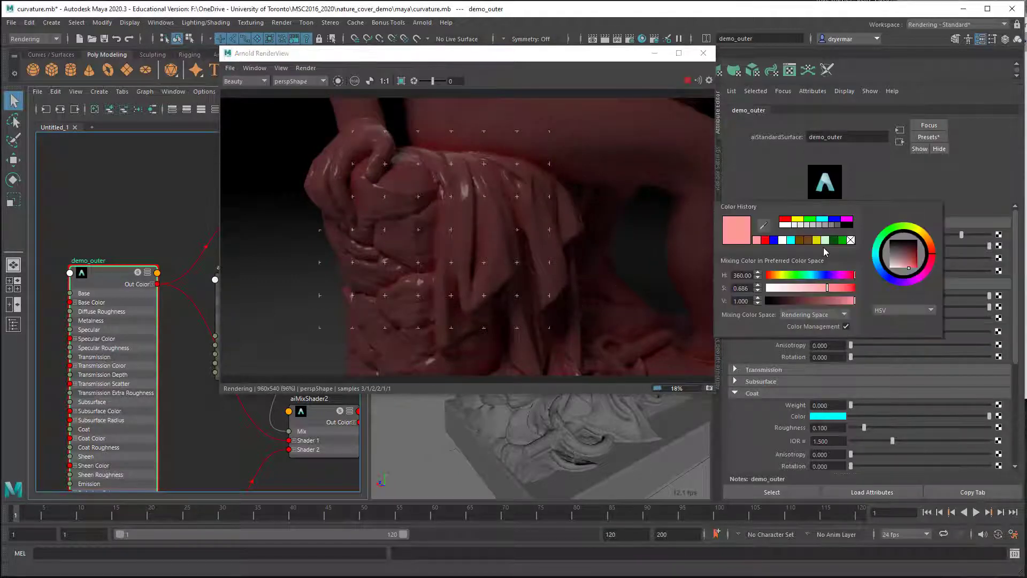
left_click(774, 240)
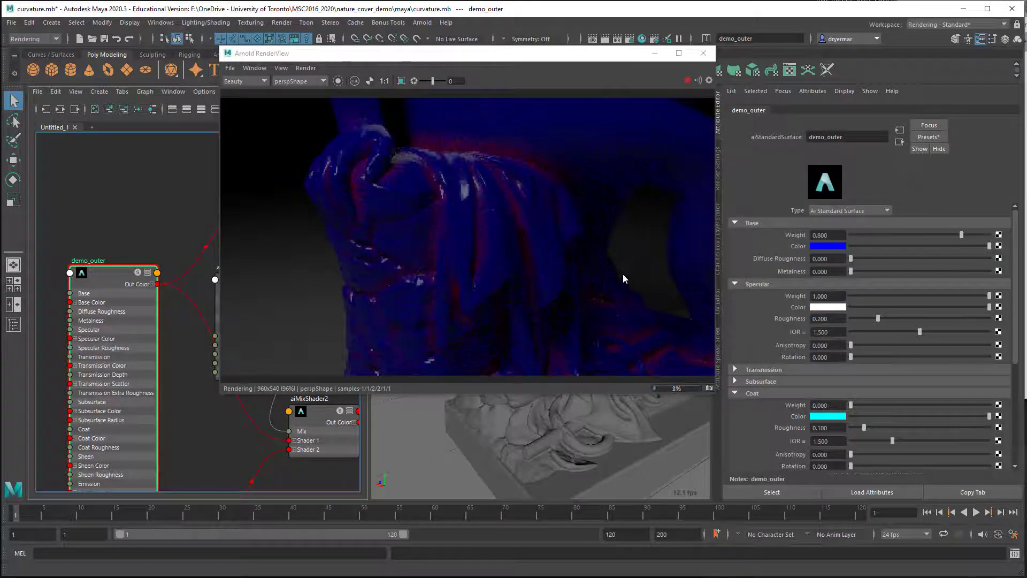
Step: Compare the convex output of aiCurvature2 with concave on the full statue in the live render, leaving it on concave
left_click_drag(623, 274, 489, 243, "alt")
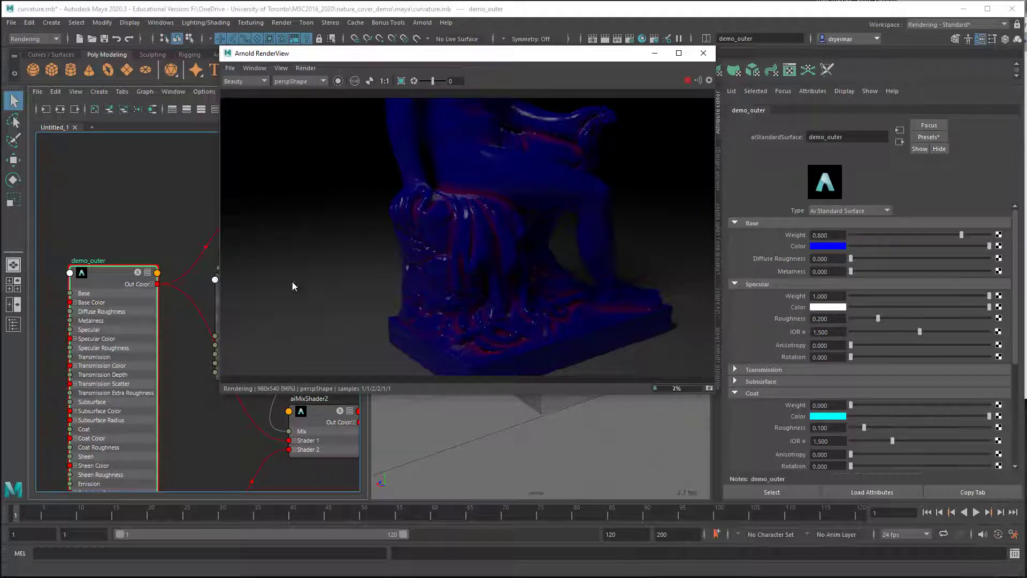
left_click_drag(332, 57, 445, 66)
left_click_drag(258, 279, 195, 209)
left_click_drag(553, 68, 454, 67)
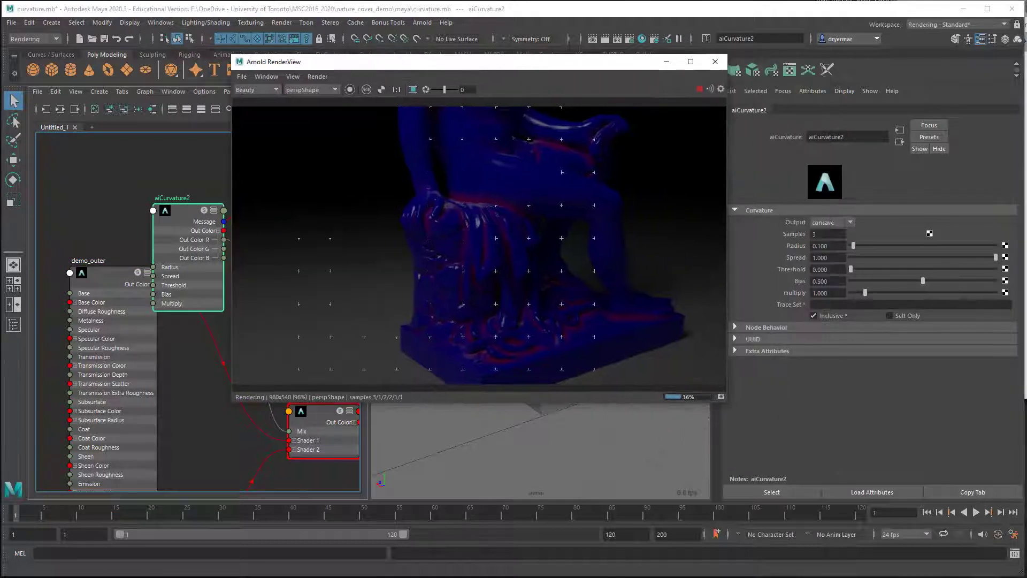
left_click(825, 224)
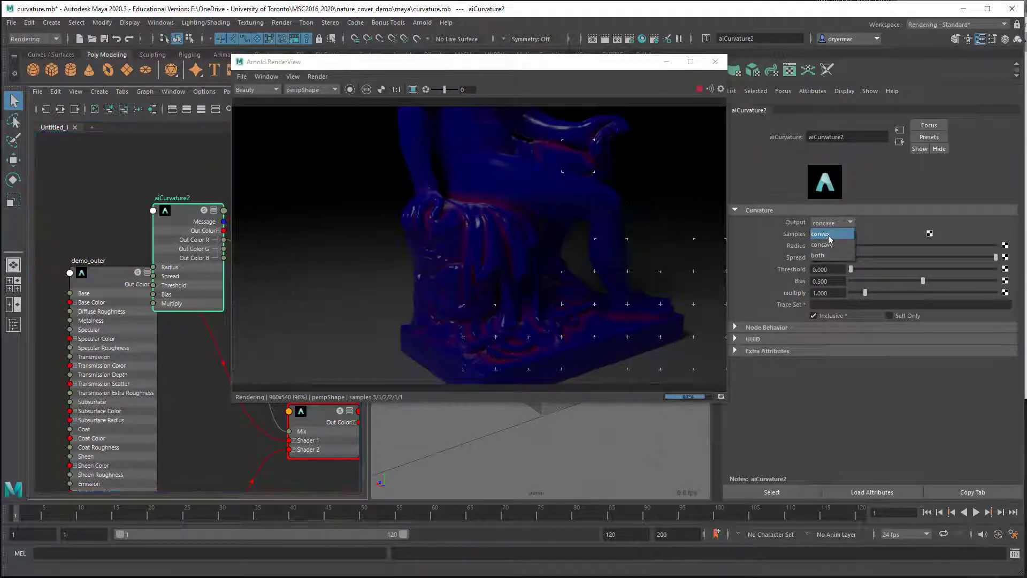
left_click(828, 234)
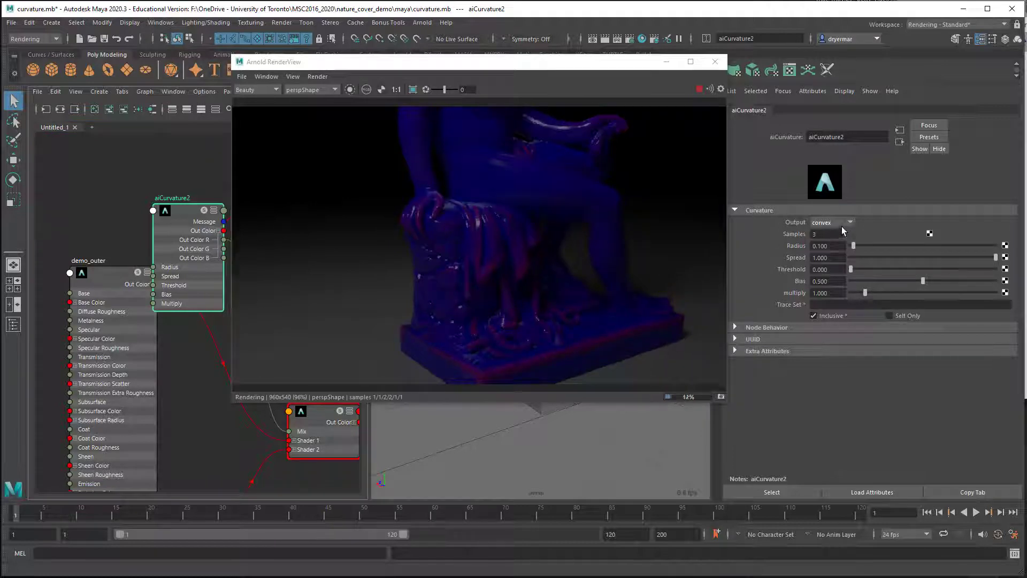
left_click(833, 226)
left_click(827, 247)
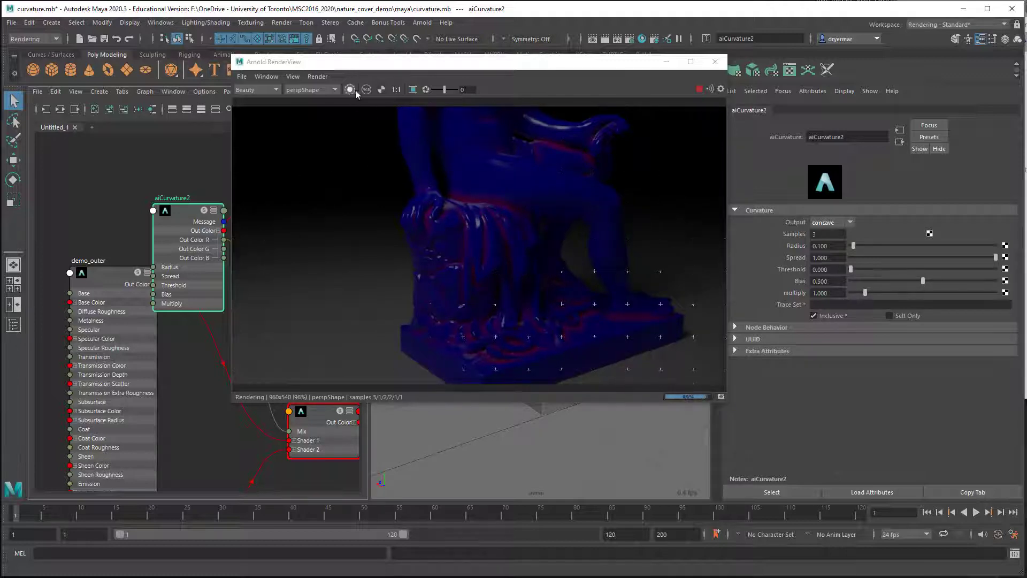
Step: Try Out Color G of aiCurvature2 as the Mix input of aiMixShader2, and reconnect Out Color R
left_click_drag(355, 62, 402, 56)
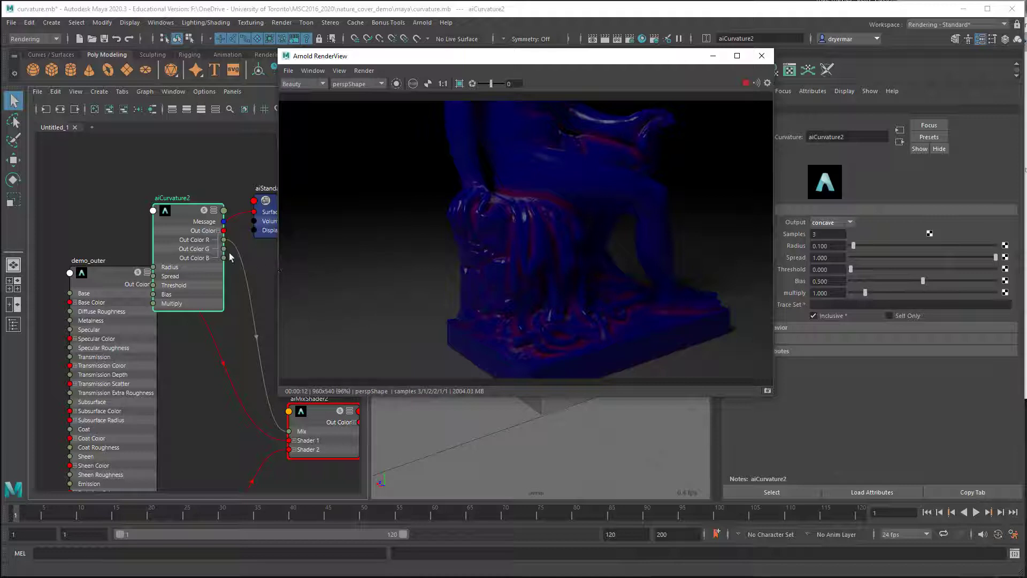
left_click_drag(224, 249, 288, 433)
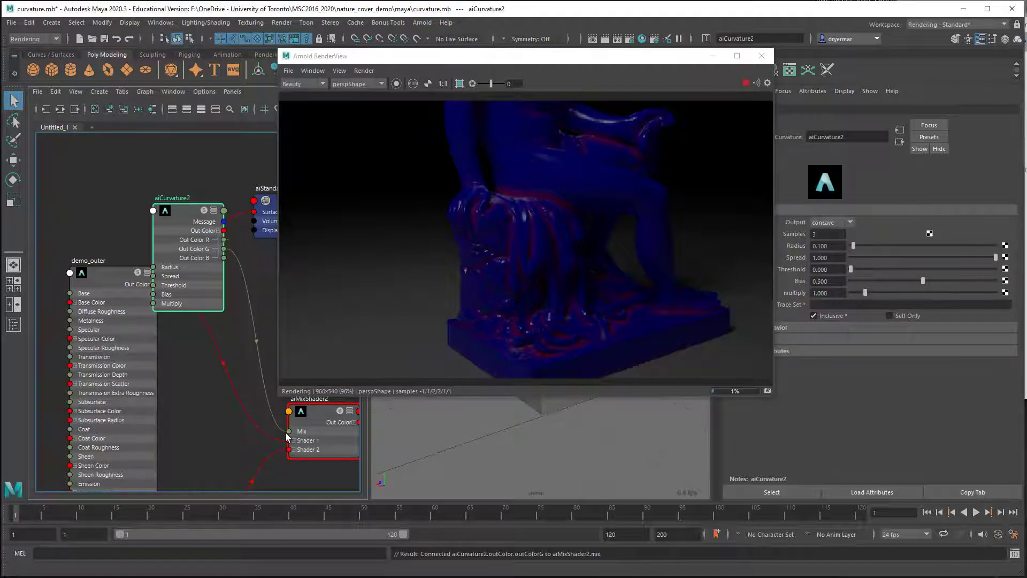
left_click_drag(224, 241, 289, 431)
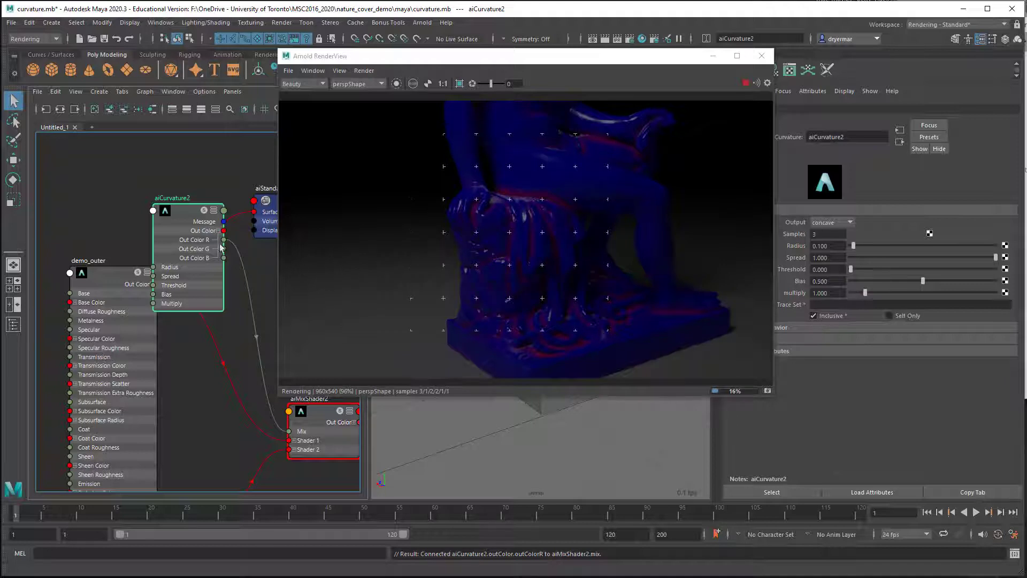
Step: Try connecting aiCurvature2's output attribute to the Mix input of aiMixShader2, and restore the Out Color R connection
left_click_drag(171, 209, 108, 174)
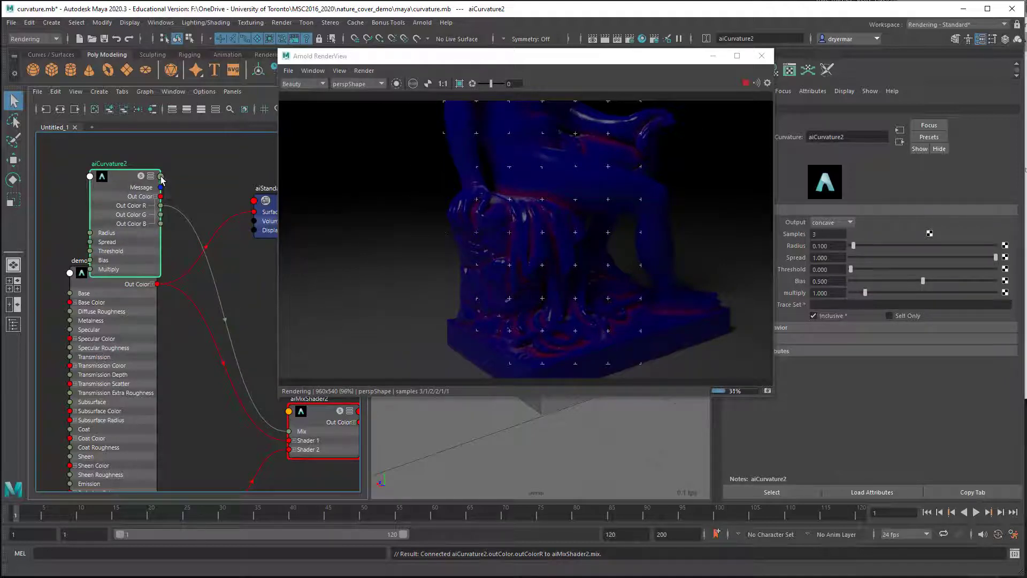
left_click(162, 176)
left_click(180, 193)
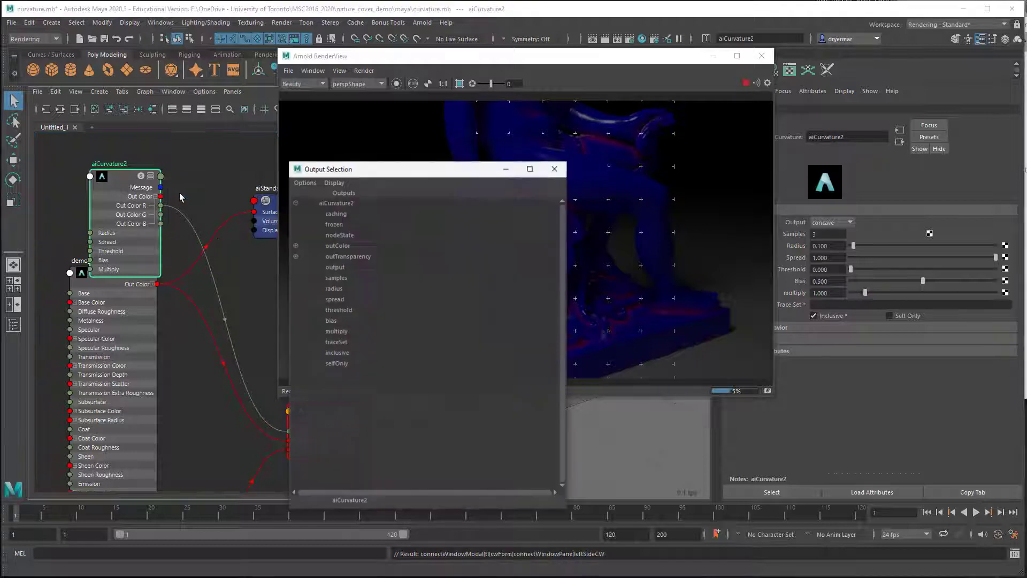
left_click(336, 267)
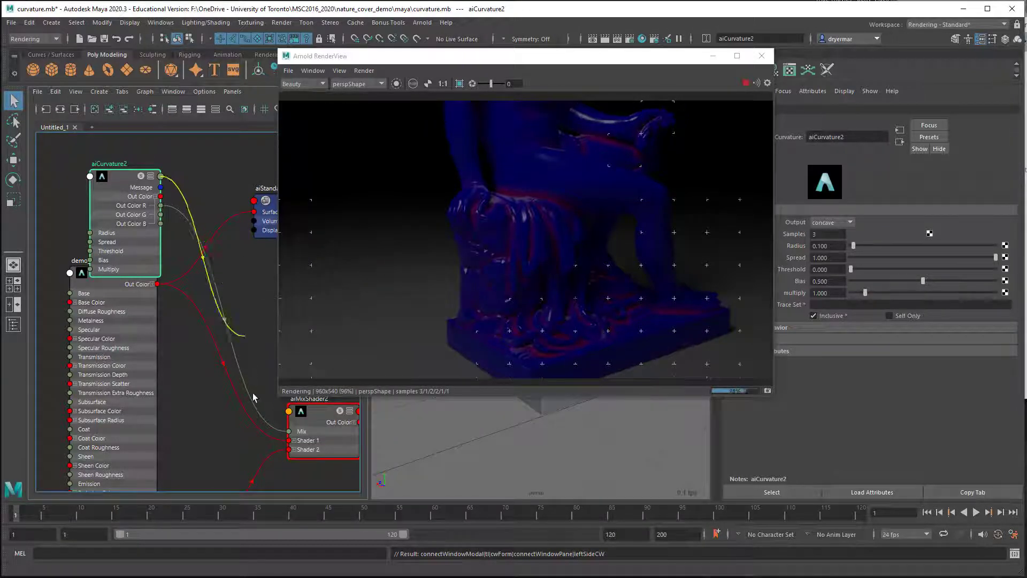
left_click(289, 431)
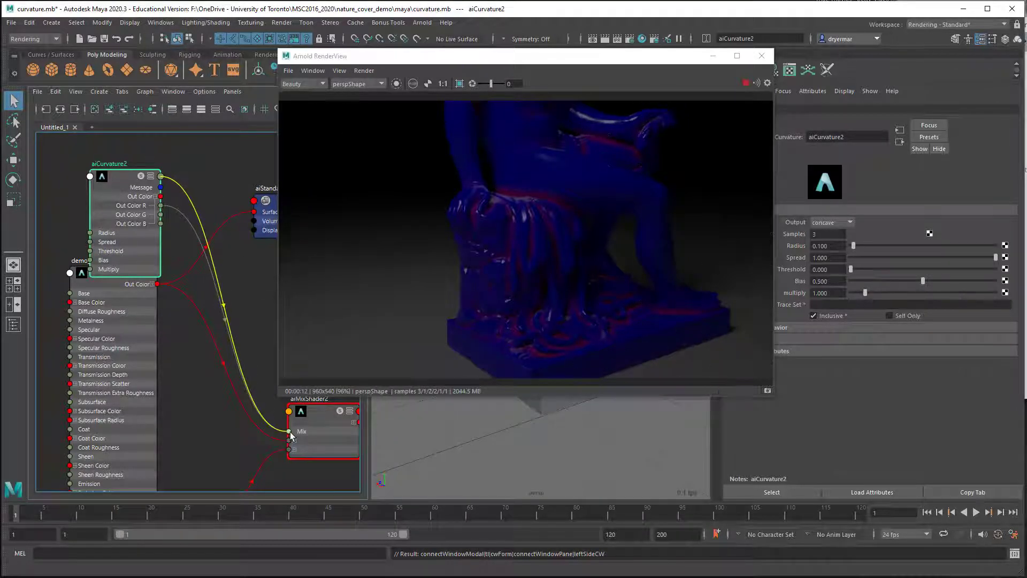
left_click(290, 432)
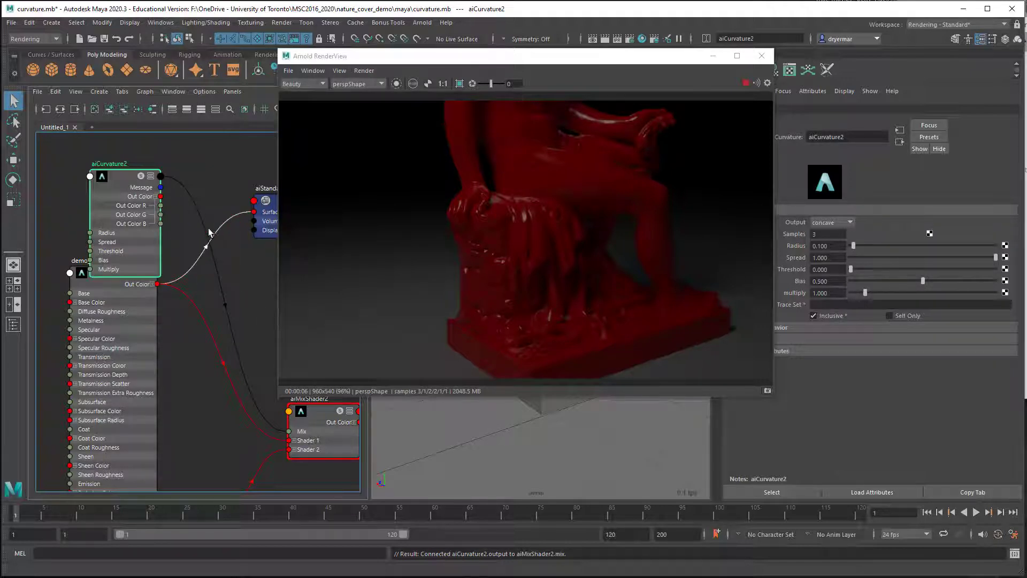
left_click_drag(161, 205, 288, 431)
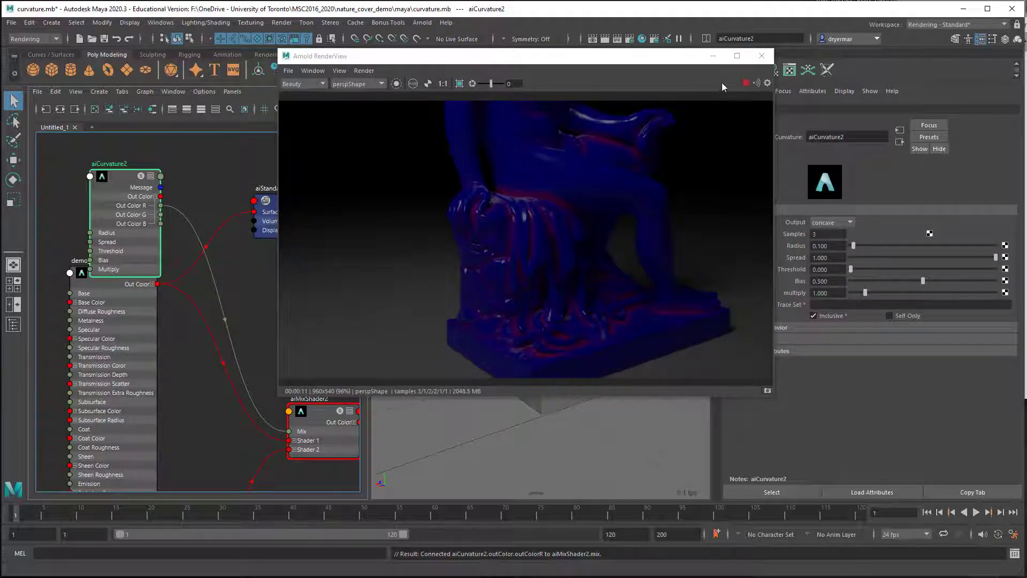
Step: Try a much larger curvature radius on aiCurvature2 in the live render, and settle on a radius of 0.204
left_click(745, 83)
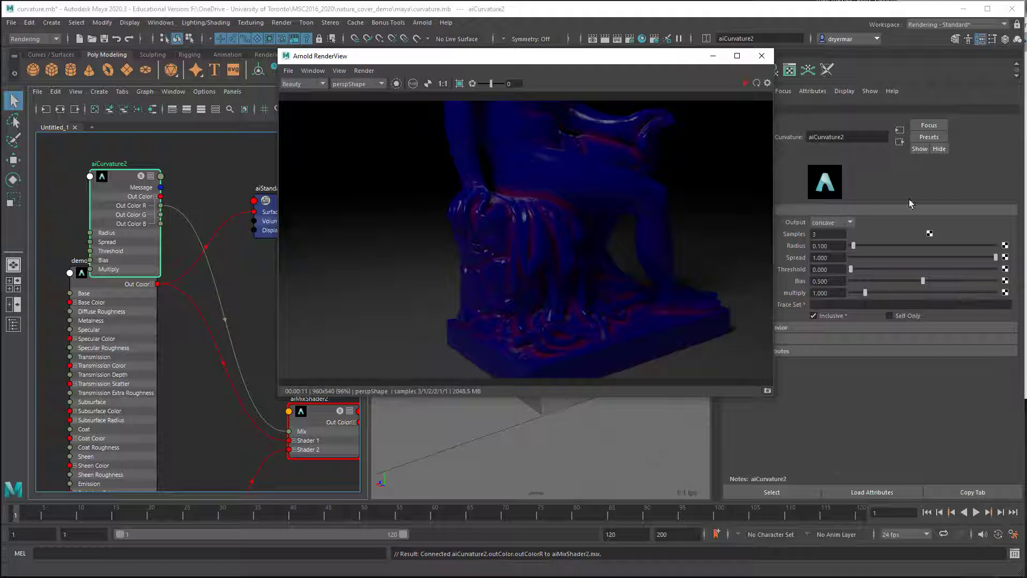
left_click(815, 234)
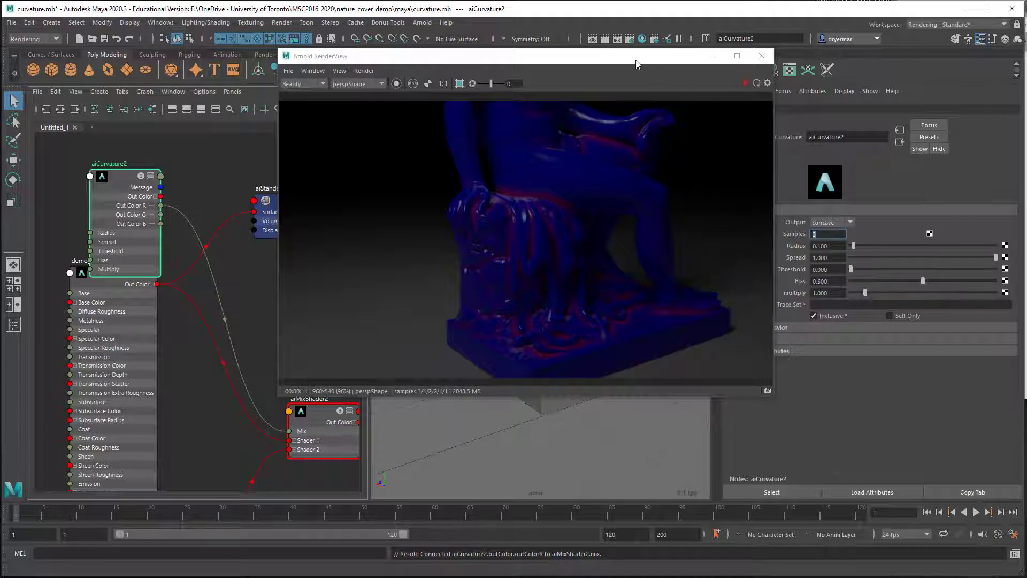
left_click_drag(636, 64, 597, 67)
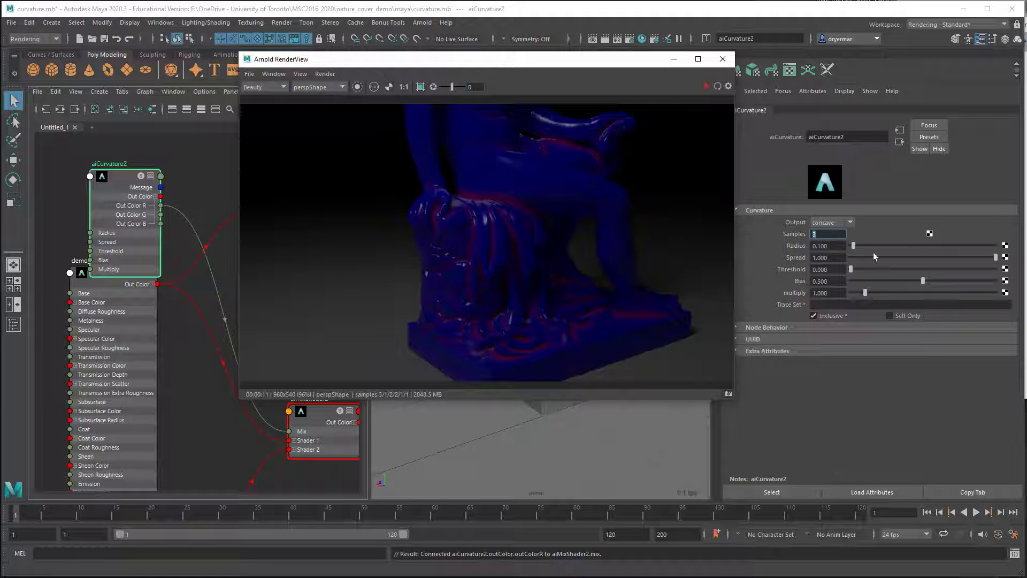
left_click(707, 86)
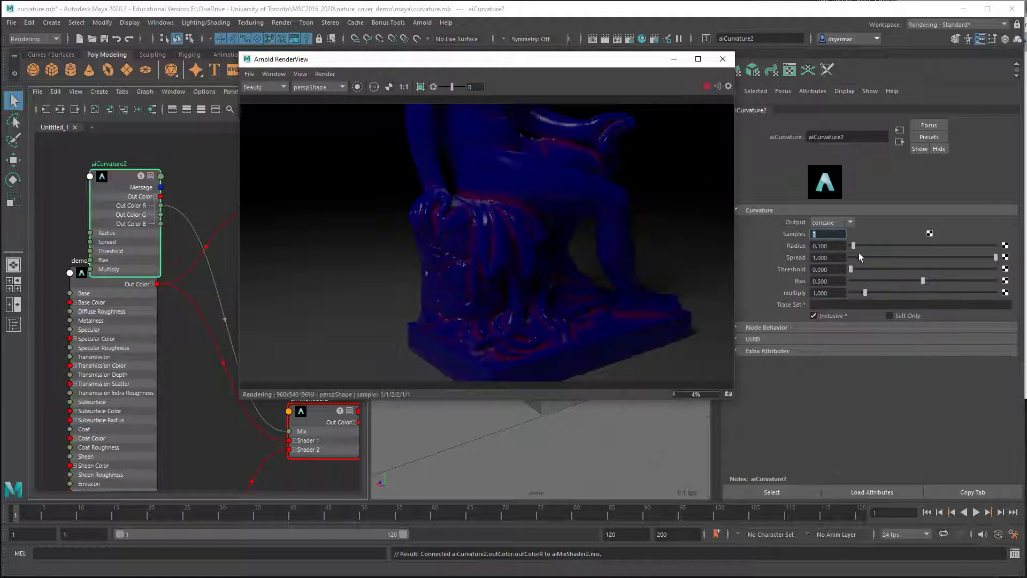
left_click_drag(856, 248, 887, 246)
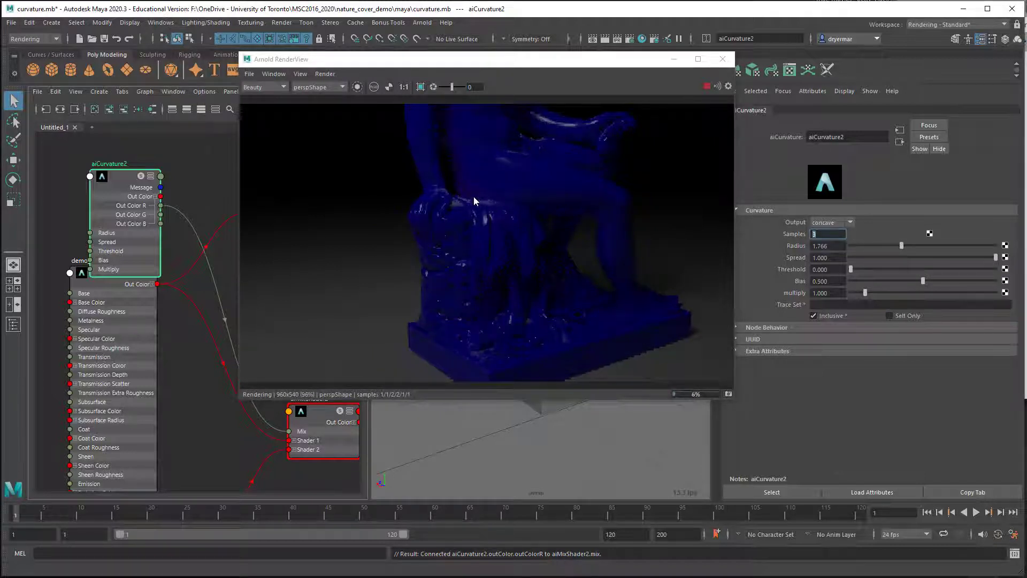
left_click_drag(903, 246, 852, 249)
left_click_drag(852, 249, 855, 247)
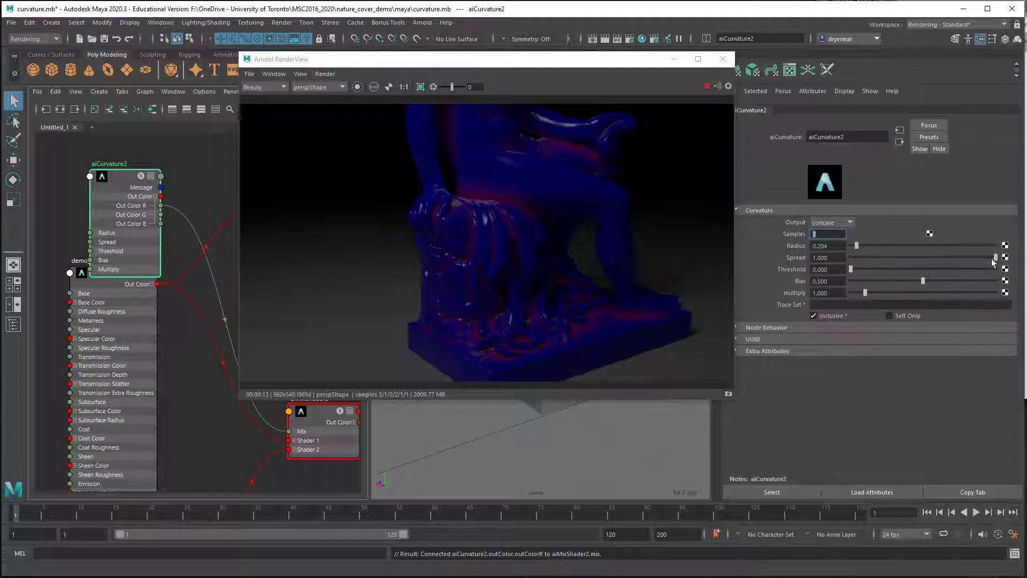
Step: Adjust aiCurvature2 to a spread of 0.807, a bias of 0.476 and a multiply of 4.387
left_click_drag(996, 262, 964, 259)
left_click_drag(923, 281, 1003, 291)
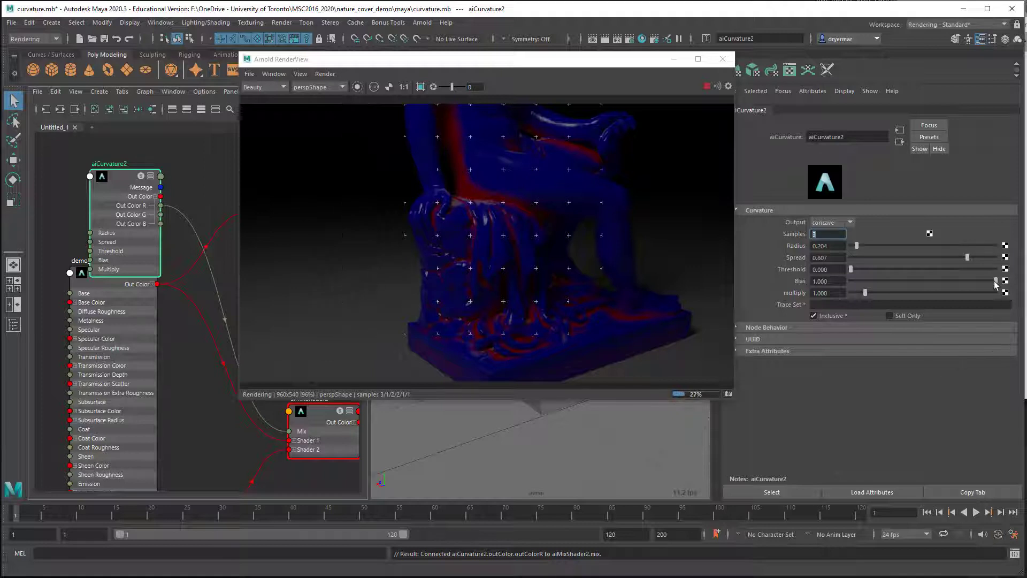
mouse_move(996, 282)
left_mouse_down()
mouse_move(890, 292)
mouse_move(996, 293)
left_mouse_up()
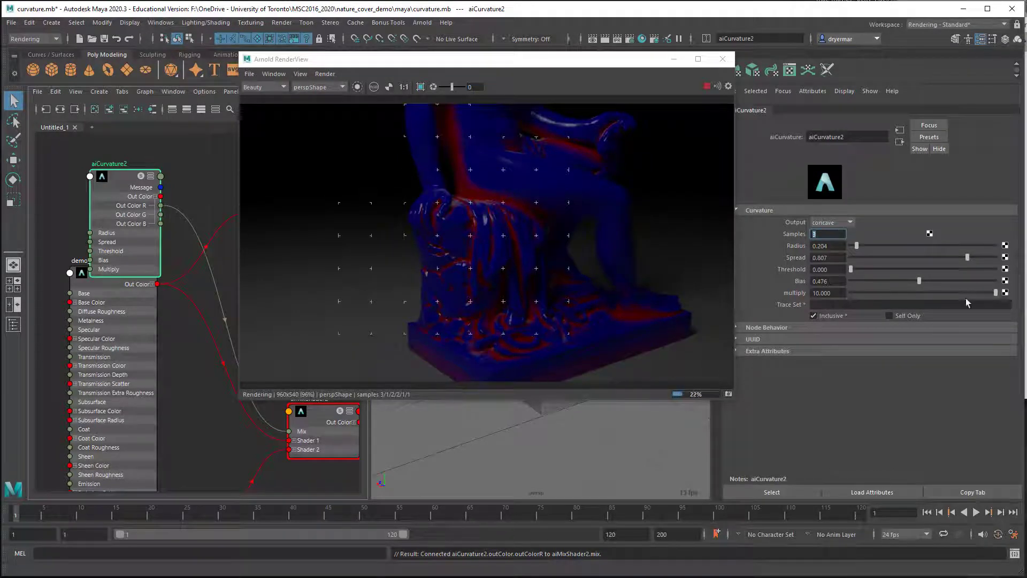
left_click_drag(995, 293, 912, 294)
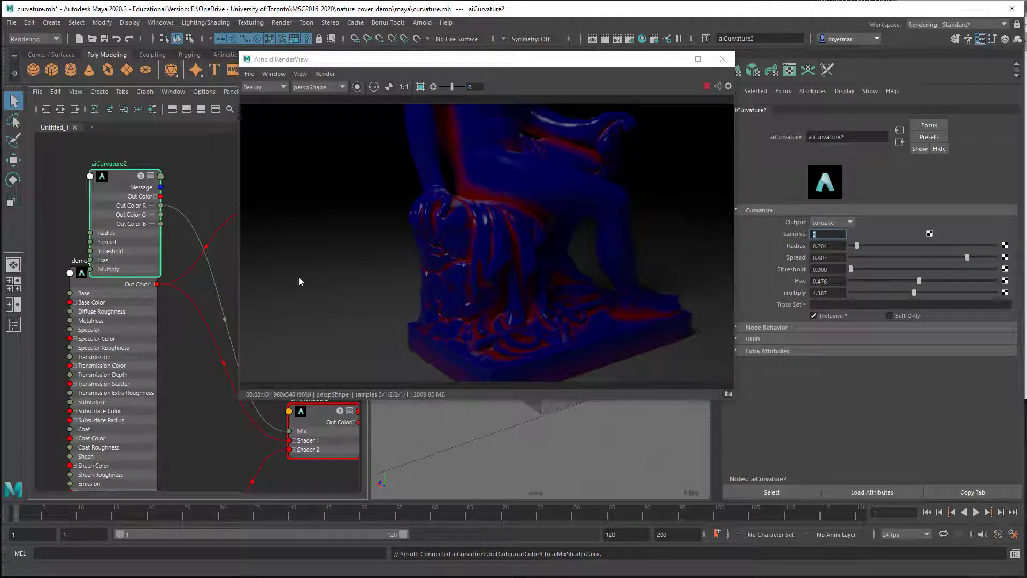
Step: Change the base color of the demoInner shader to a nearly black blue
left_click(114, 295)
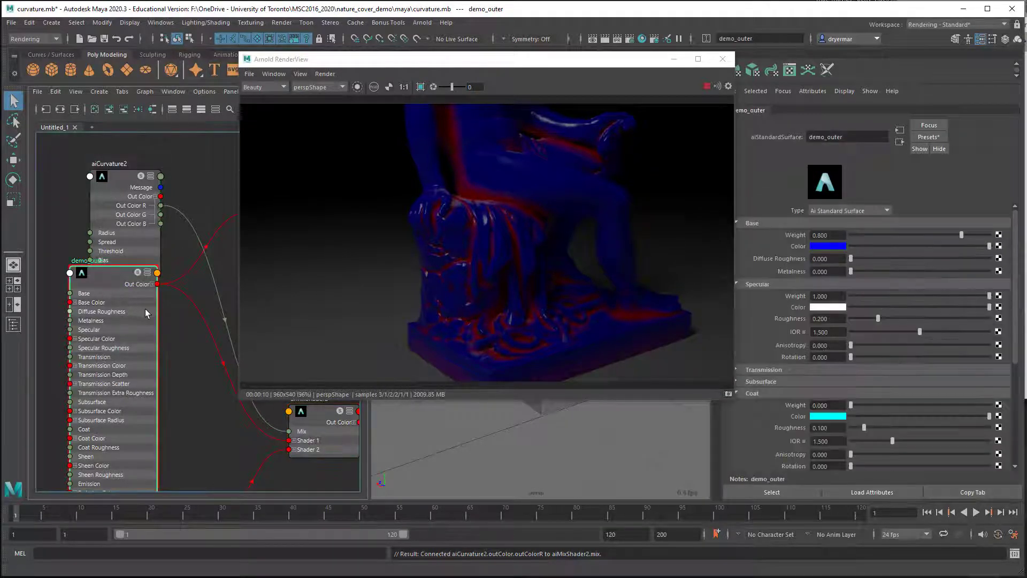
scroll(100, 338, "down", 5)
left_click(152, 292)
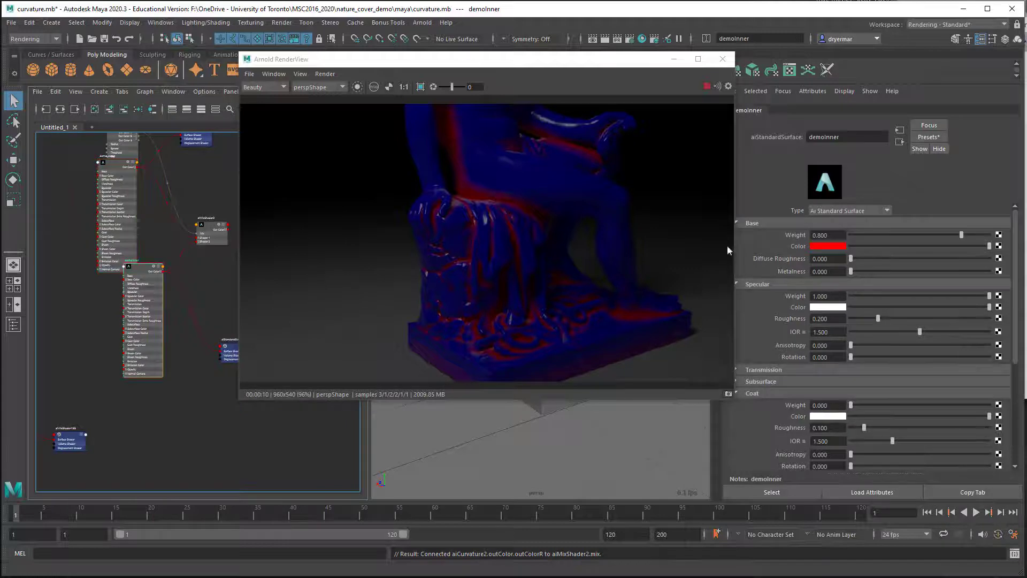
left_click(830, 246)
left_click(766, 238)
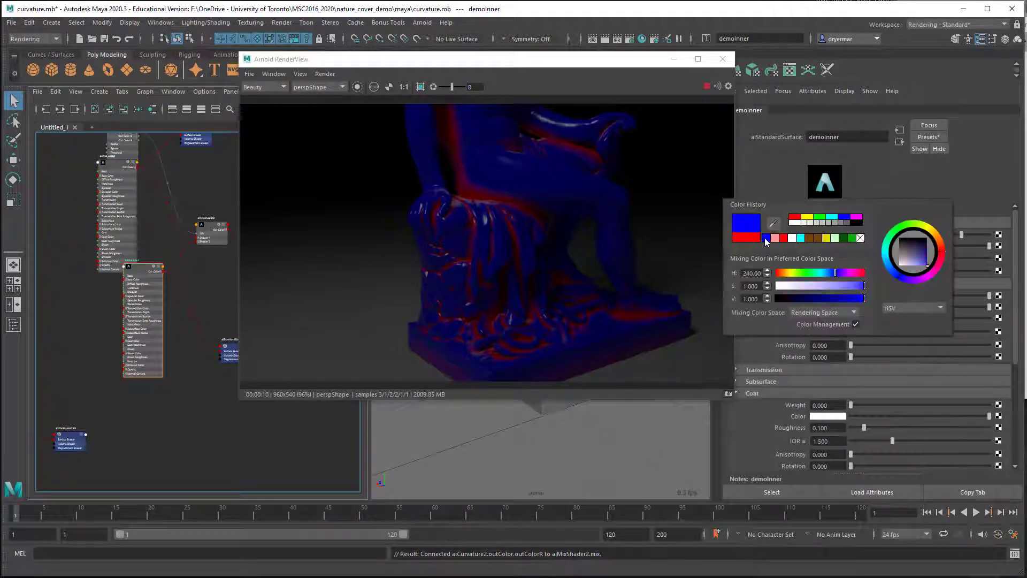
left_click_drag(849, 300, 792, 298)
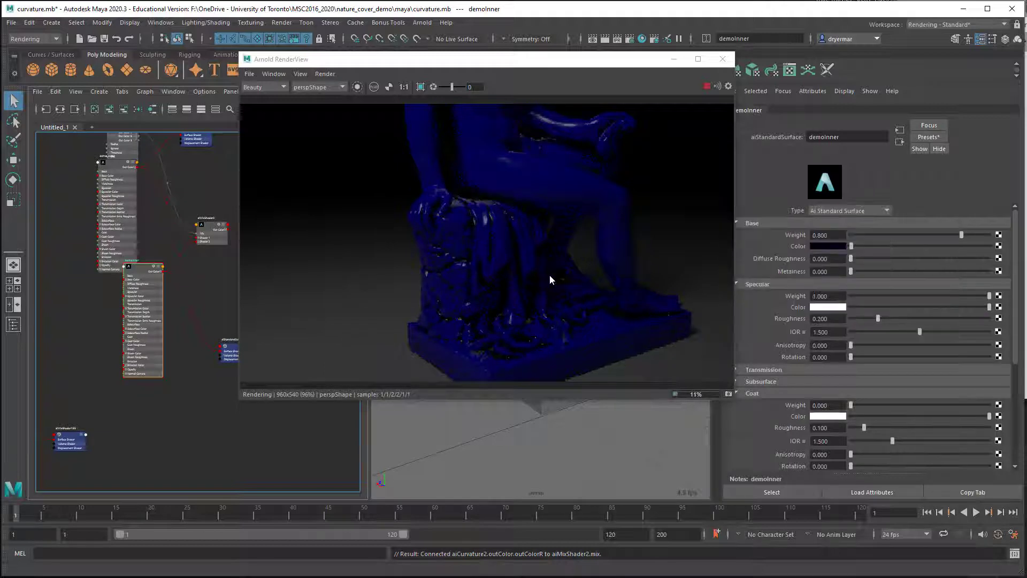
Step: Select the area light mercury_reduced:aiAreaLight1 in the scene and set its exposure to 8
left_click_drag(622, 236, 561, 326, "alt")
middle_click_drag(560, 323, 577, 228, "alt")
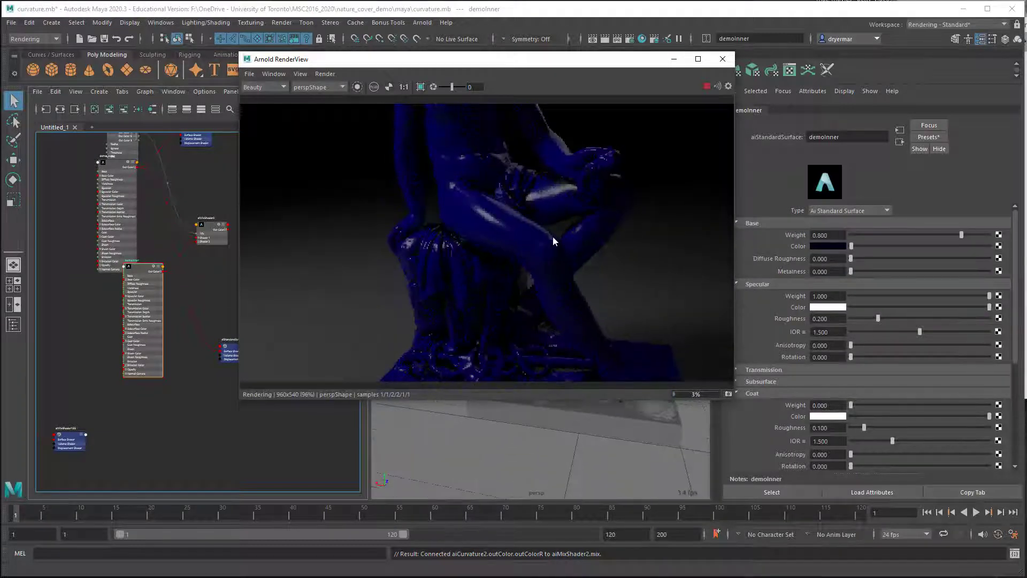
left_click_drag(553, 237, 576, 230, "alt")
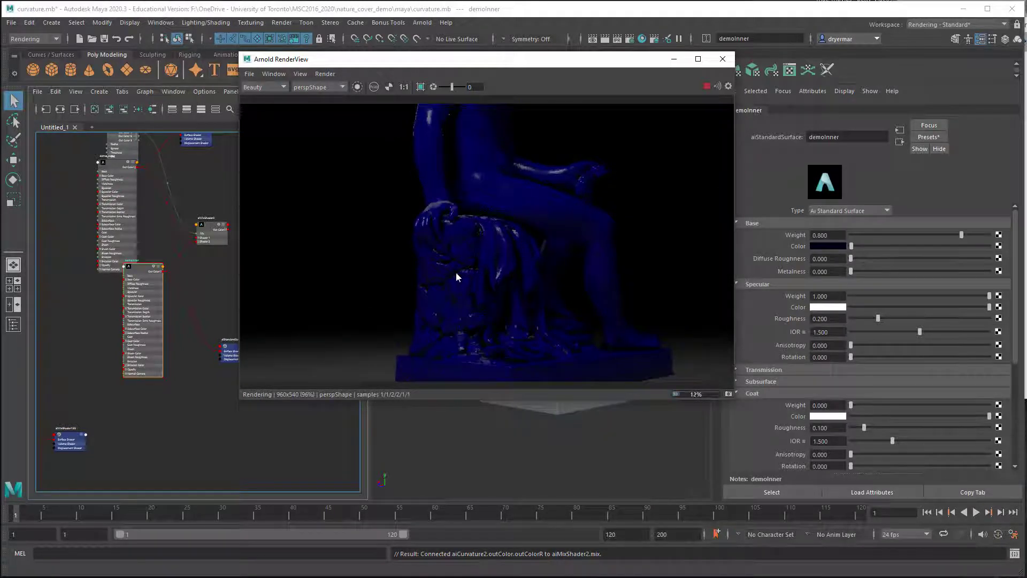
left_click_drag(537, 359, 581, 340, "alt")
right_click_drag(619, 317, 448, 278, "alt")
left_click_drag(385, 67, 572, 183)
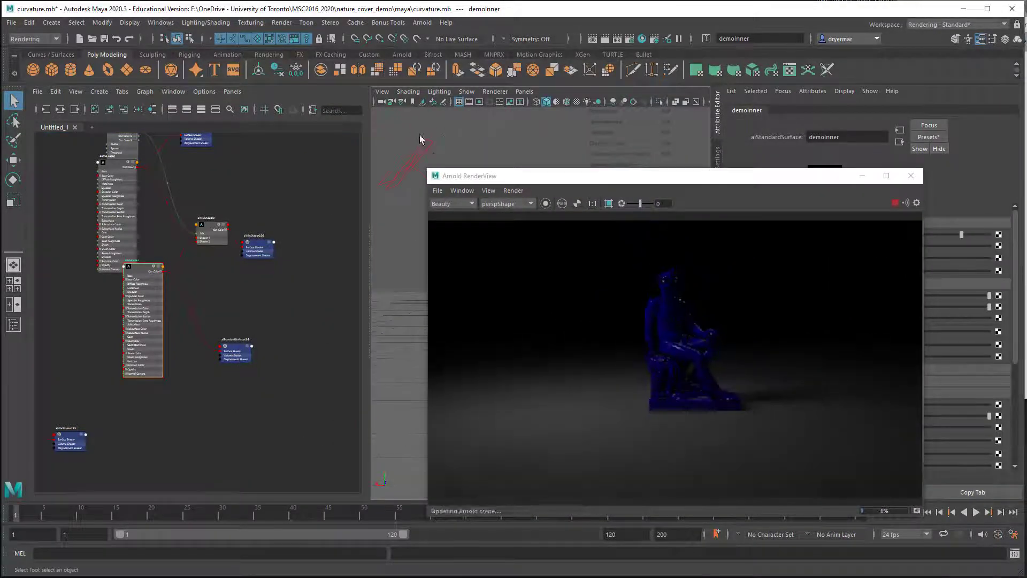
left_click(422, 151)
left_click_drag(598, 184, 406, 139)
left_click_drag(958, 246, 1008, 248)
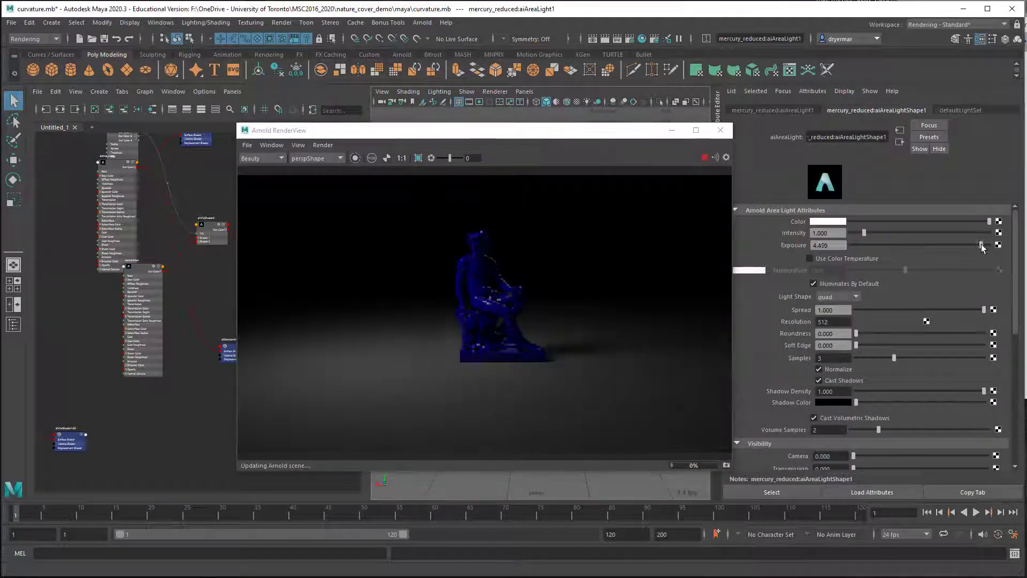
left_click(841, 245)
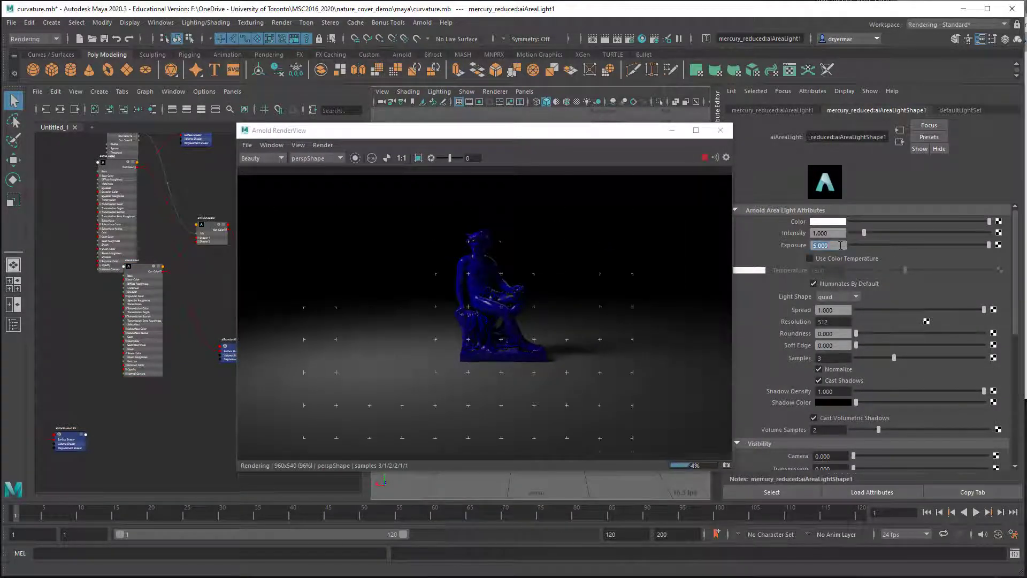
type("8")
key("Return")
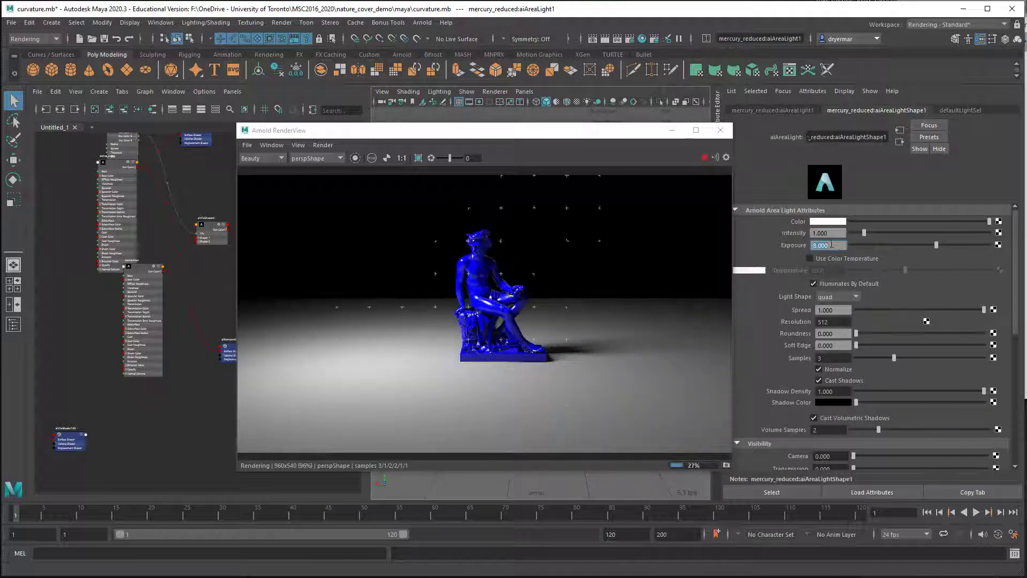
Step: Examine the statue's torso, legs and drapery up close from several angles in the live render
left_click_drag(659, 328, 564, 298, "alt")
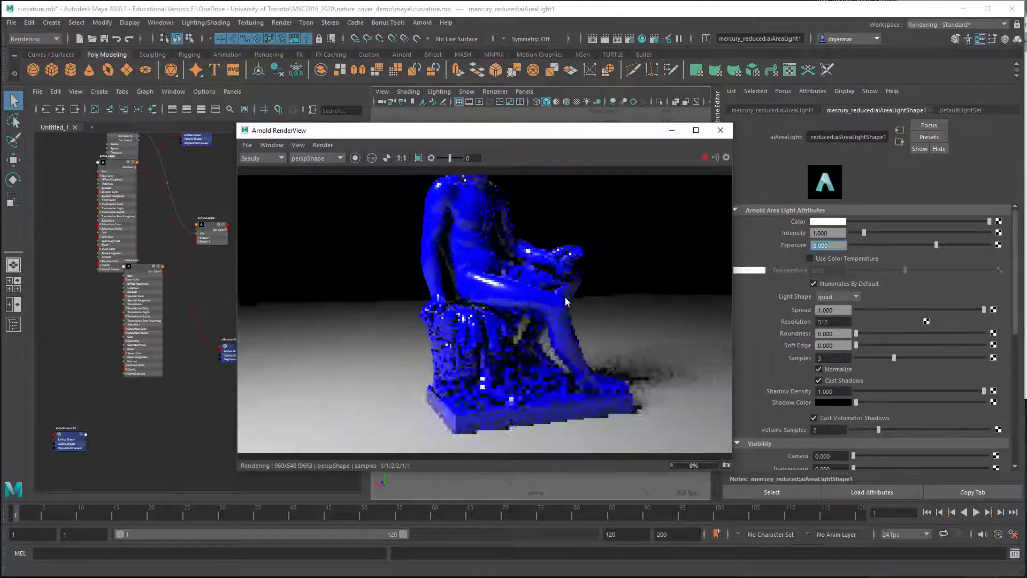
left_click_drag(640, 301, 569, 298, "alt")
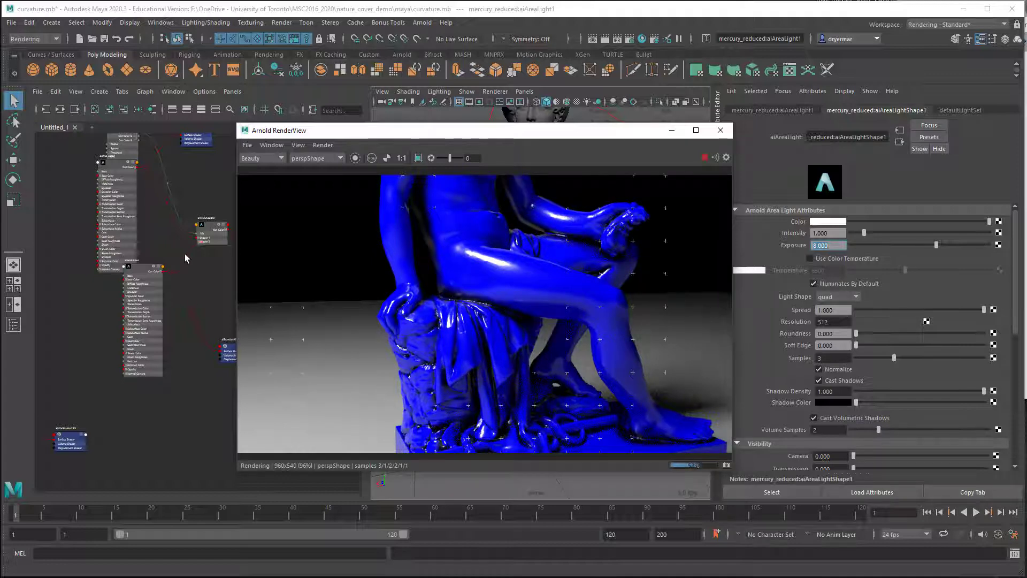
left_click_drag(524, 327, 415, 306, "alt")
middle_click_drag(415, 306, 416, 354, "alt")
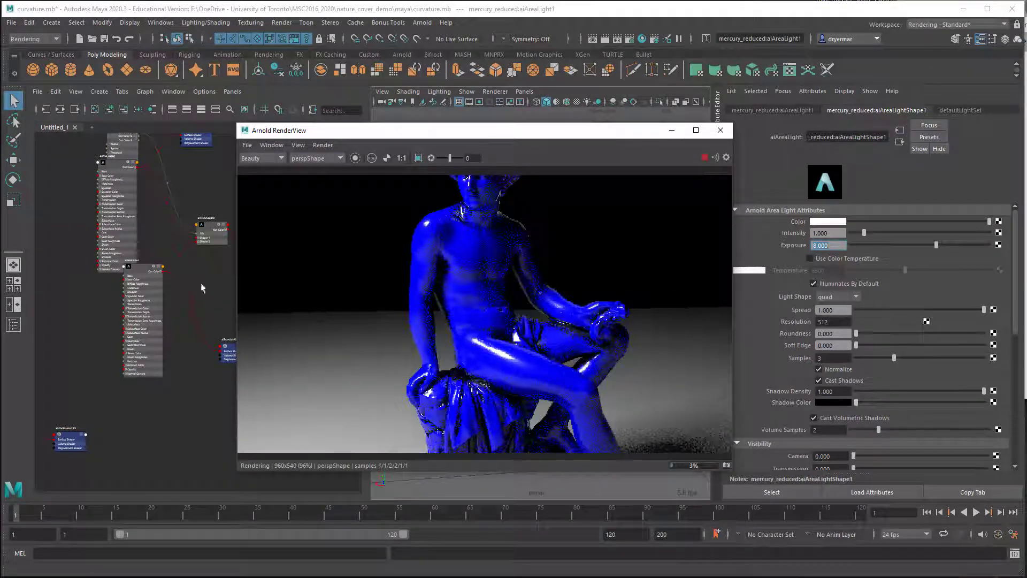
Step: Reposition the aiCurvature2 node between the demo_outer shader and aiMixShader2, and switch its curvature output to convex
middle_click_drag(145, 223, 143, 268, "alt")
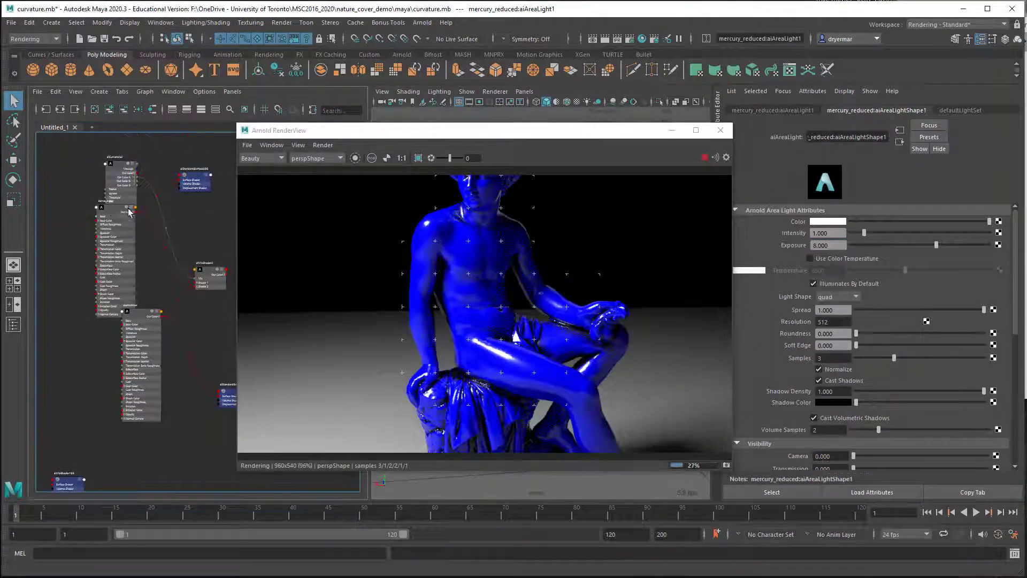
left_click_drag(113, 173, 156, 236)
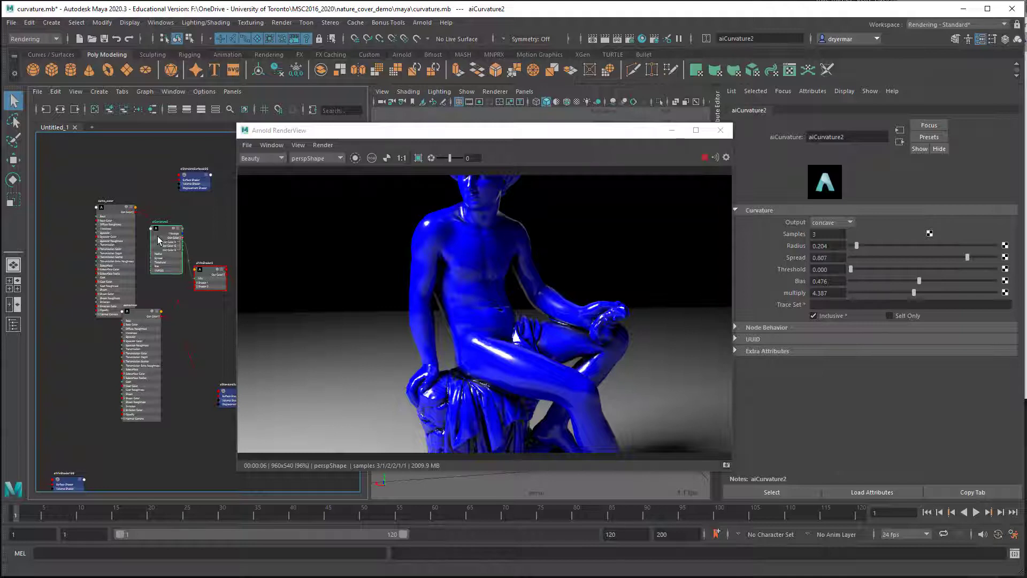
scroll(158, 235, "up", 3)
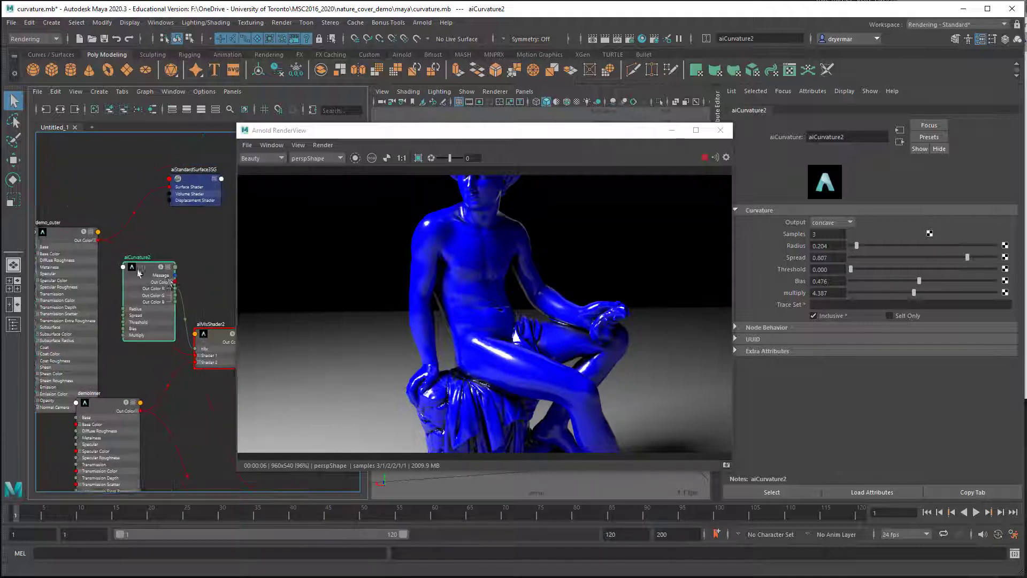
scroll(137, 269, "up", 3)
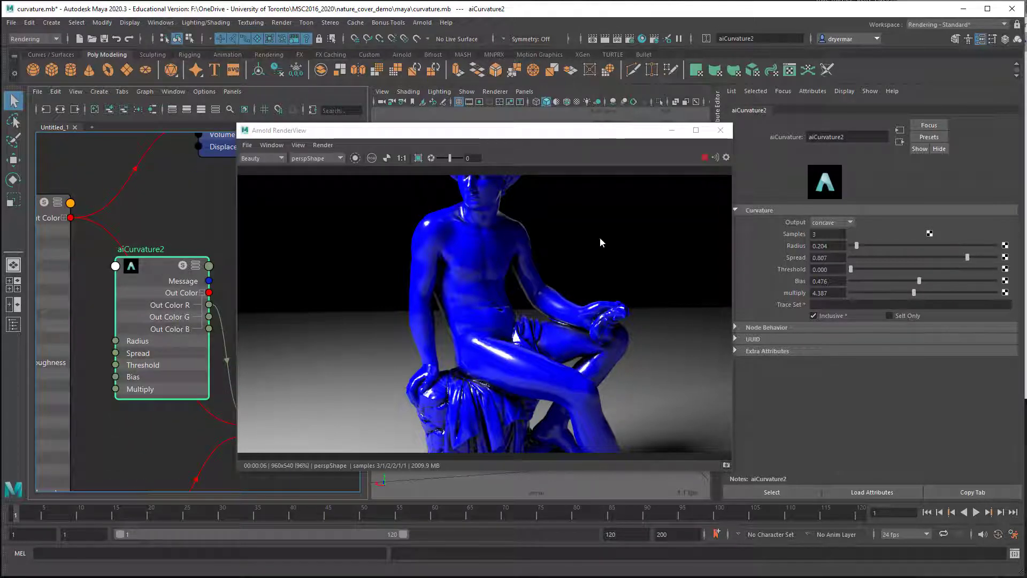
left_click(839, 227)
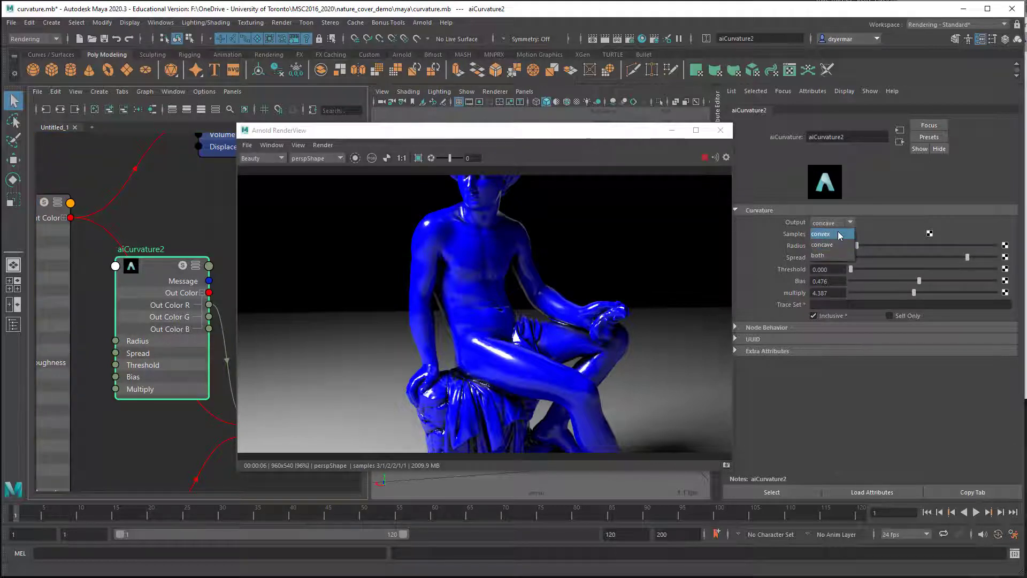
left_click(827, 234)
Step: Change the base color of the demoInner shader to a bright, slightly desaturated light blue
middle_click_drag(577, 353, 579, 269, "alt")
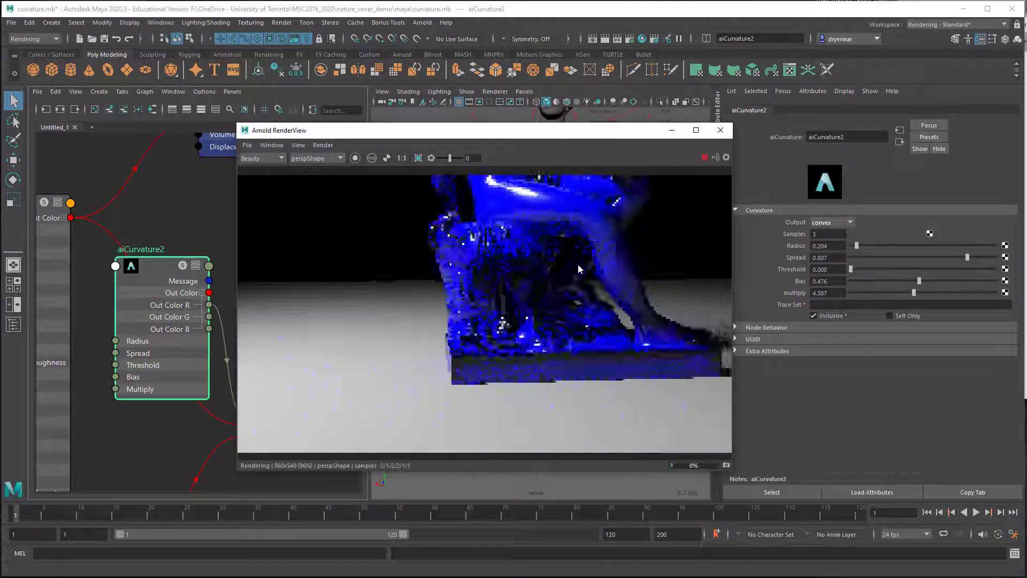
left_click_drag(578, 265, 552, 268, "alt")
right_click_drag(554, 269, 674, 292, "alt")
left_click_drag(554, 334, 604, 329, "alt")
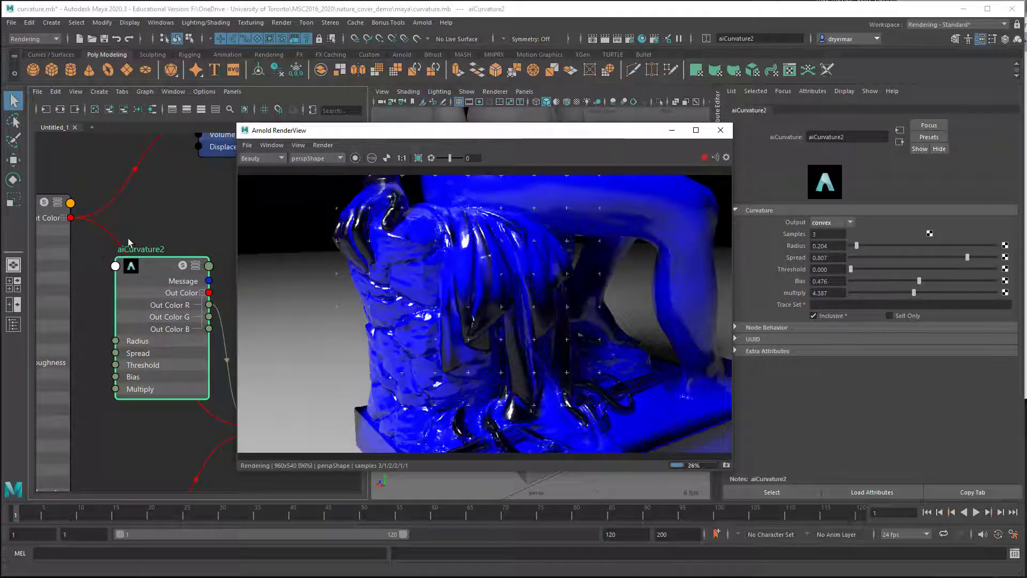
scroll(142, 274, "down", 3)
middle_click_drag(111, 232, 172, 211, "alt")
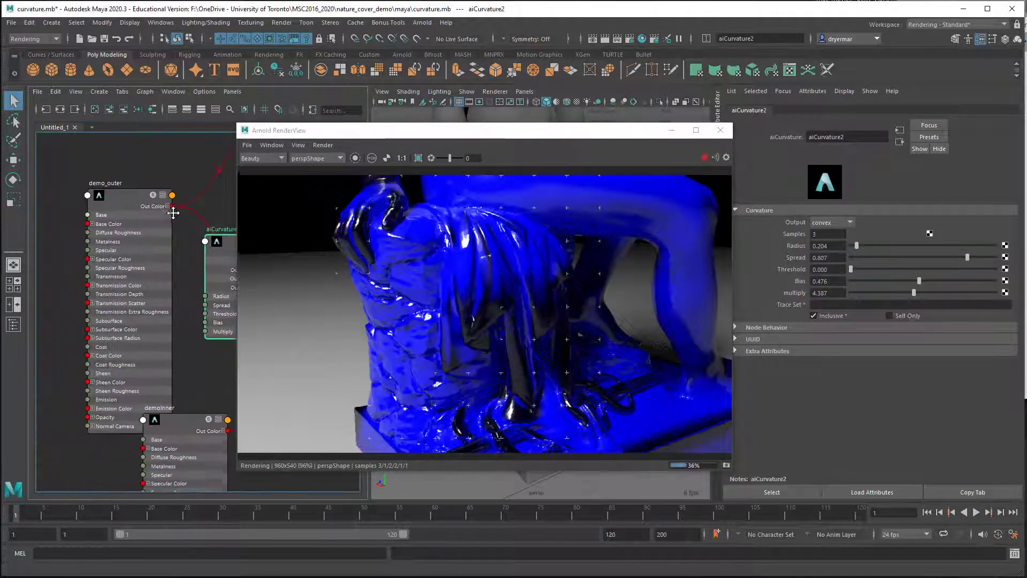
middle_click_drag(203, 304, 182, 230, "alt")
left_click(150, 351)
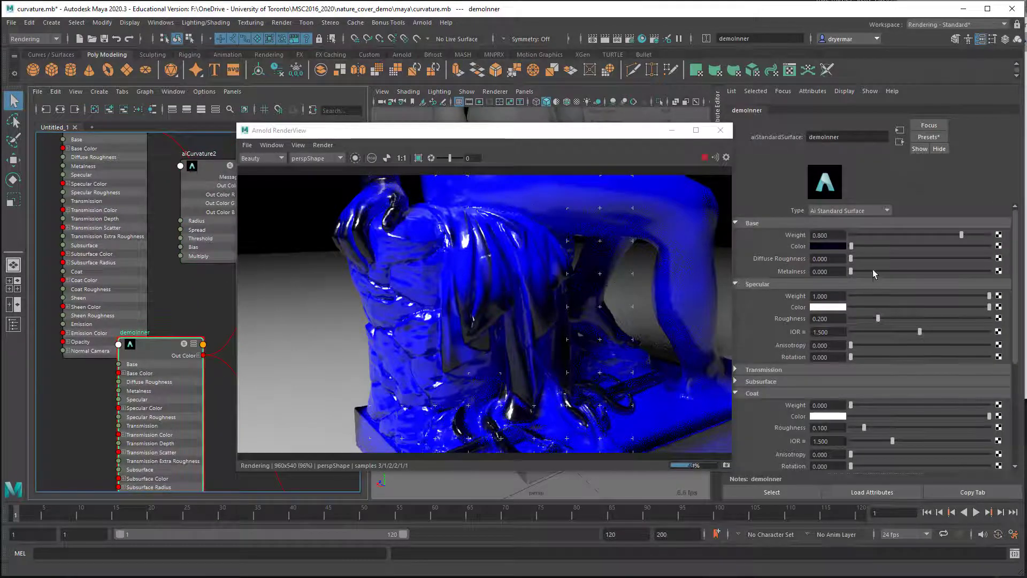
left_click_drag(854, 249, 984, 246)
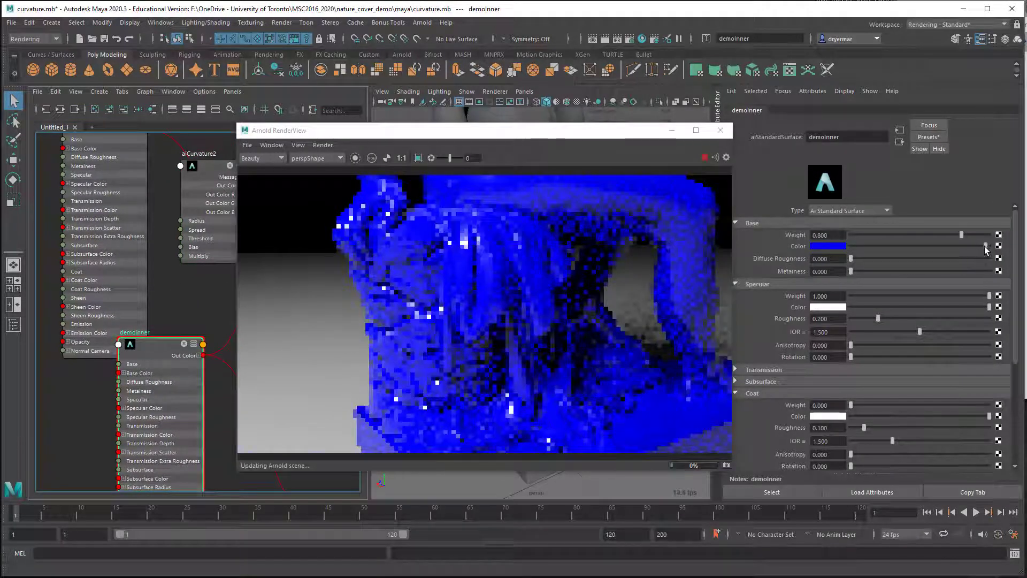
left_click(829, 247)
mouse_move(830, 291)
left_mouse_down()
mouse_move(813, 285)
mouse_move(847, 286)
left_mouse_up()
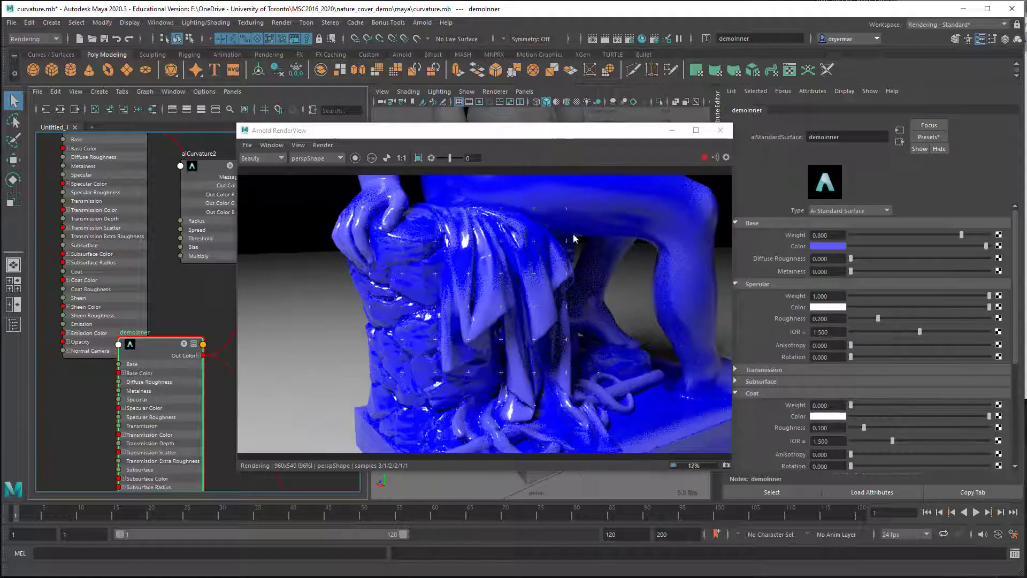
Step: Lower the bias of aiCurvature2 to 0.071 and check the convex edges on the statue in the live render
right_click_drag(574, 234, 326, 221, "alt")
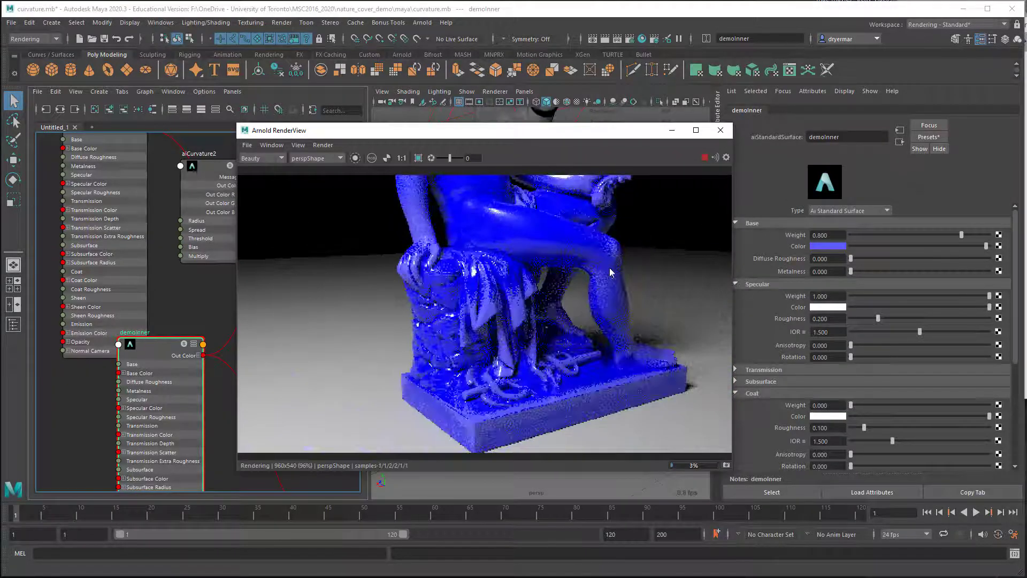
middle_click_drag(608, 268, 586, 324, "alt")
left_click_drag(586, 323, 553, 358, "alt")
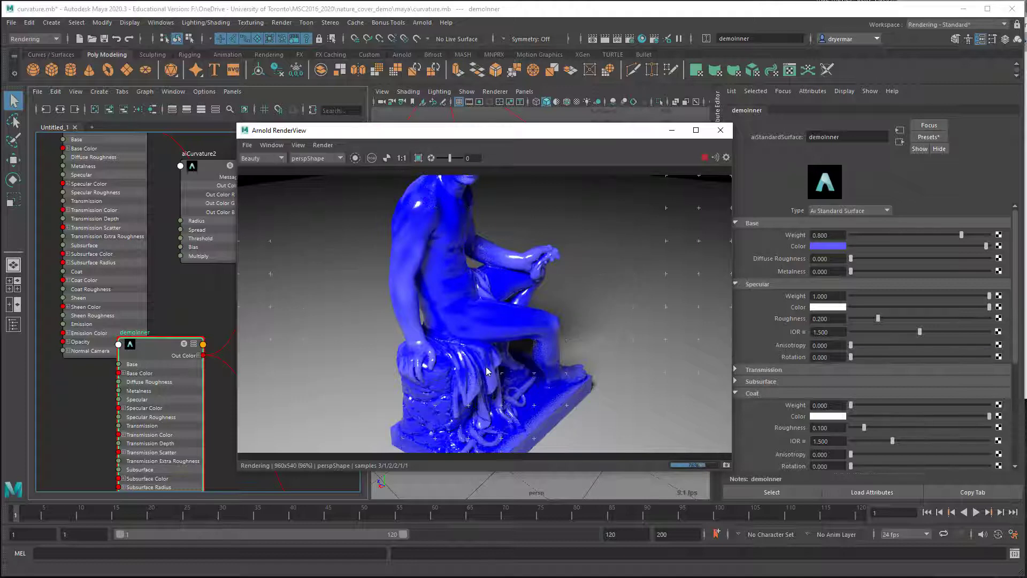
left_click_drag(544, 377, 397, 332, "alt")
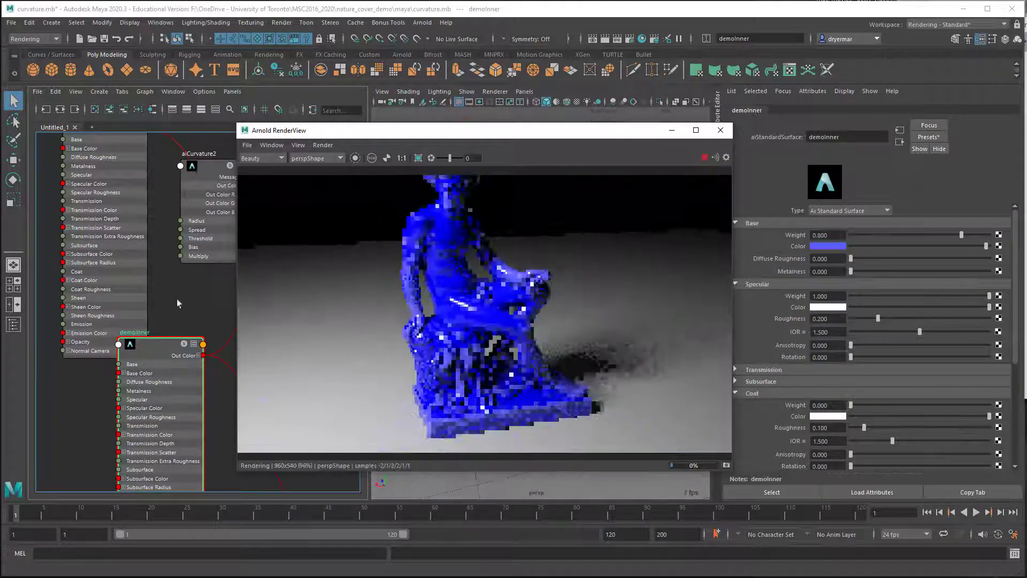
right_click_drag(208, 291, 94, 271, "alt")
middle_click_drag(125, 265, 75, 269, "alt")
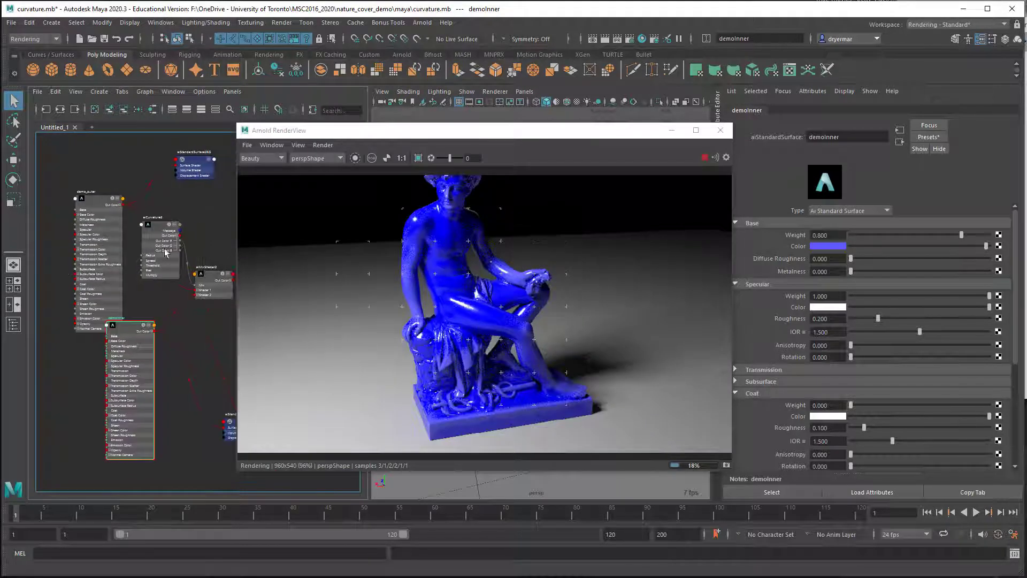
left_click(163, 250)
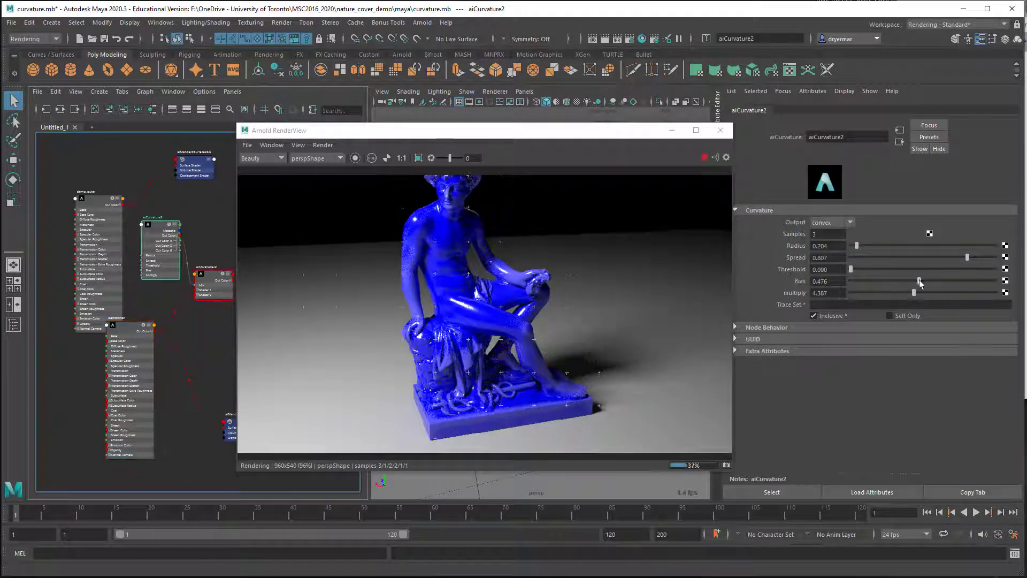
left_click_drag(919, 281, 860, 283)
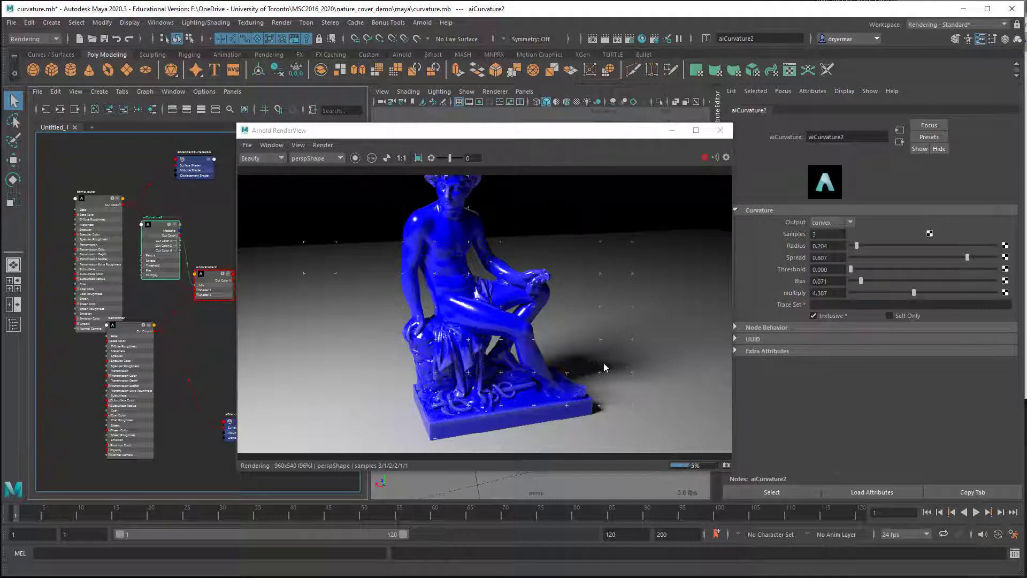
left_click_drag(480, 338, 770, 315, "alt")
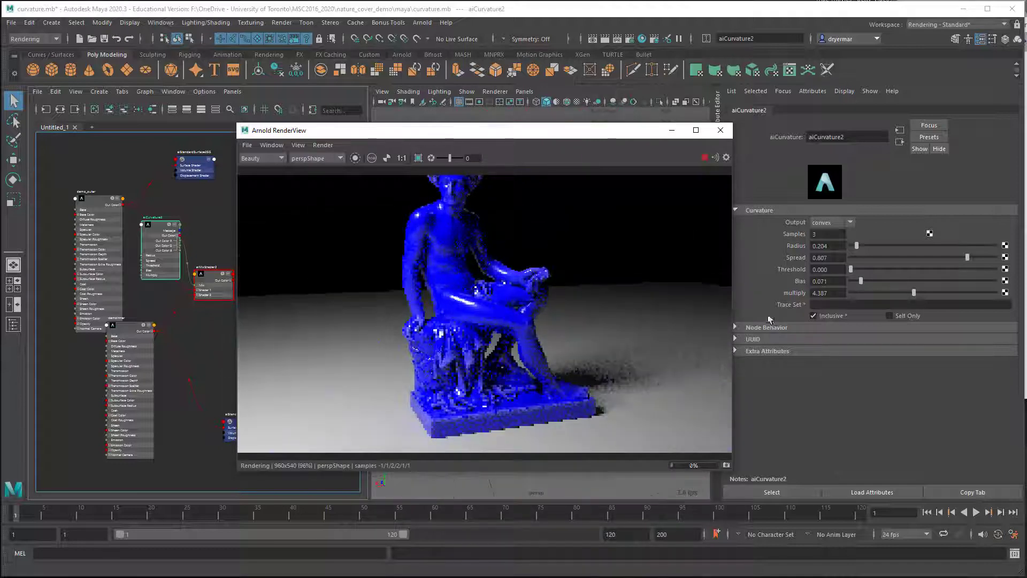
left_click_drag(415, 327, 531, 336, "alt")
right_click_drag(531, 336, 548, 339, "alt")
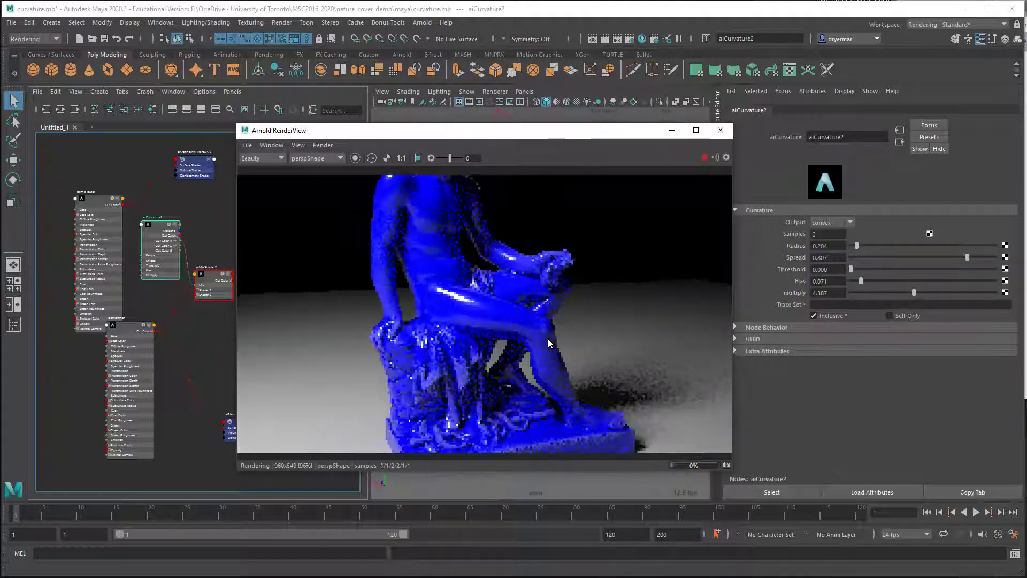